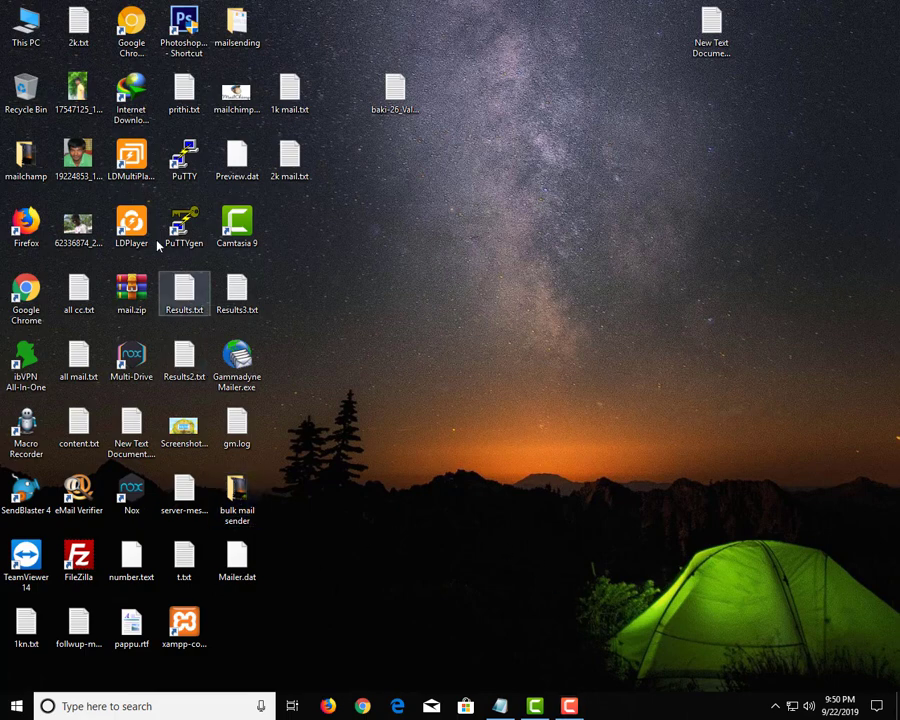
- Permanently delete the bulk mail sender folder by moving it to the Recycle Bin and emptying it
drag(237, 500, 26, 95)
right_click(28, 95)
click(80, 122)
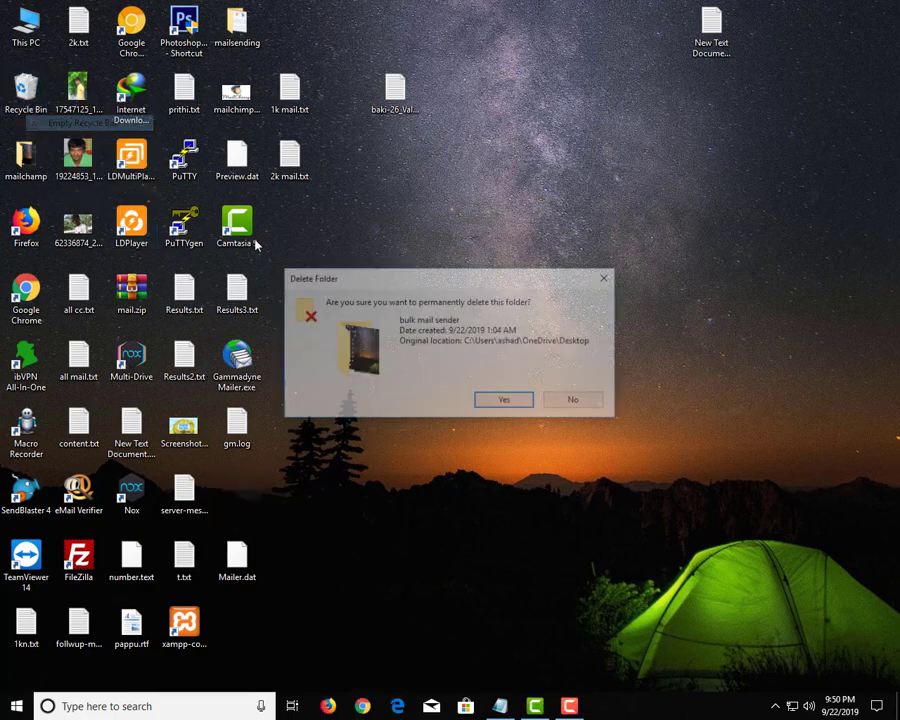
click(504, 397)
- Refresh the desktop and launch Google Chrome
right_click(453, 261)
click(452, 258)
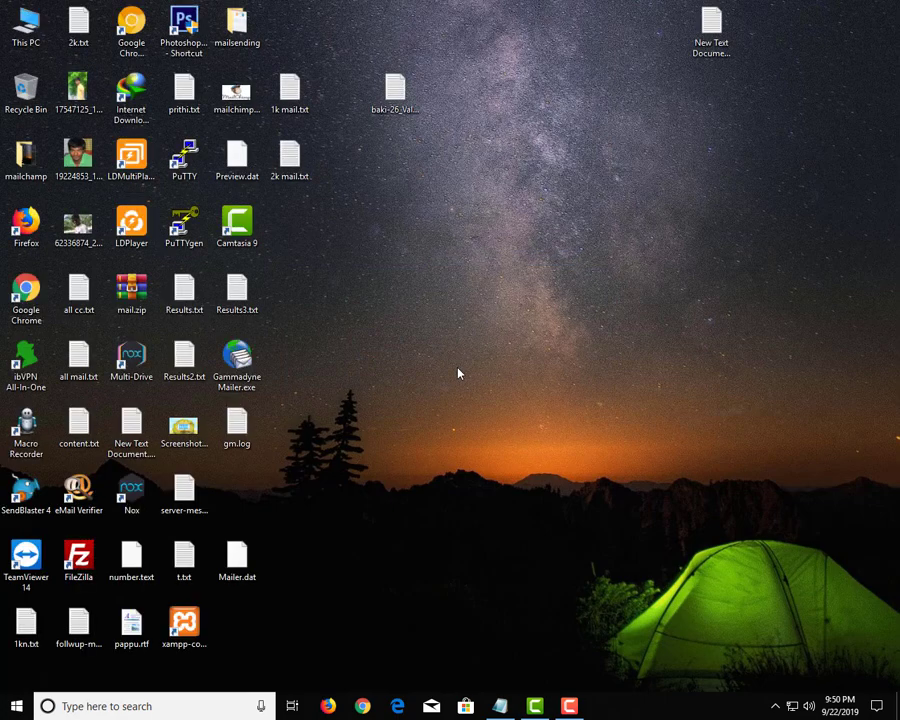
click(363, 706)
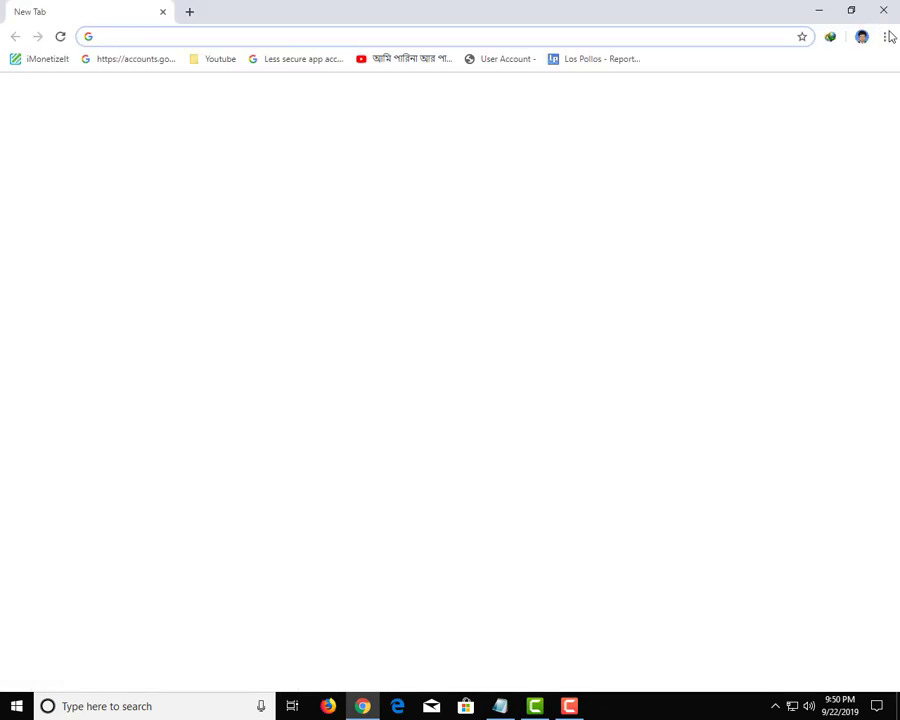
- Open a new incognito window and go to Gmail
click(884, 36)
click(790, 91)
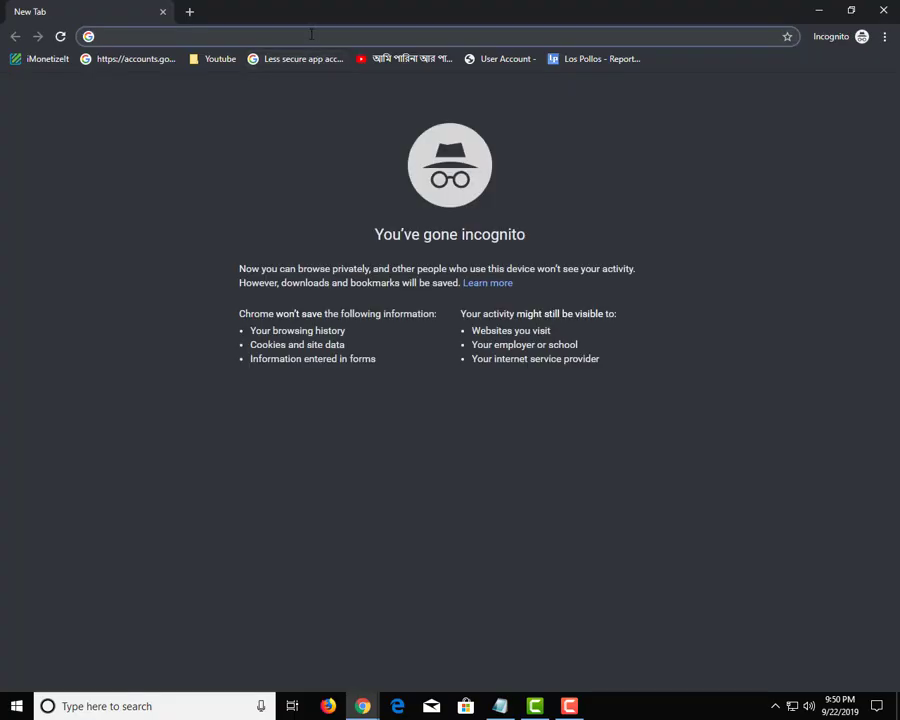
text(gmail.com)
key(Return)
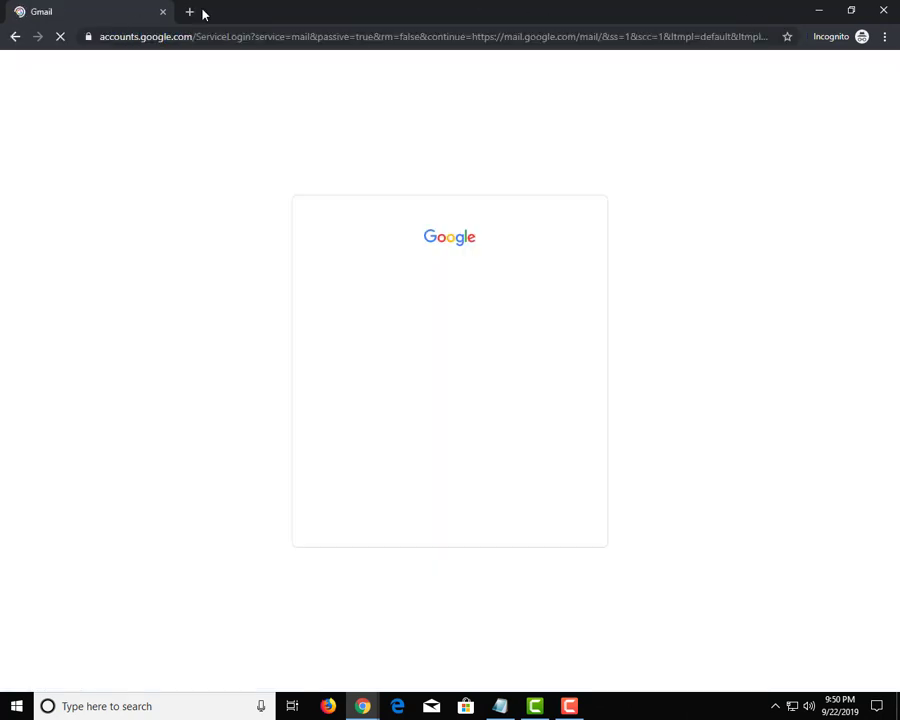
- Sign in to Gmail with the account's email and password, then open a blank tab
click(440, 357)
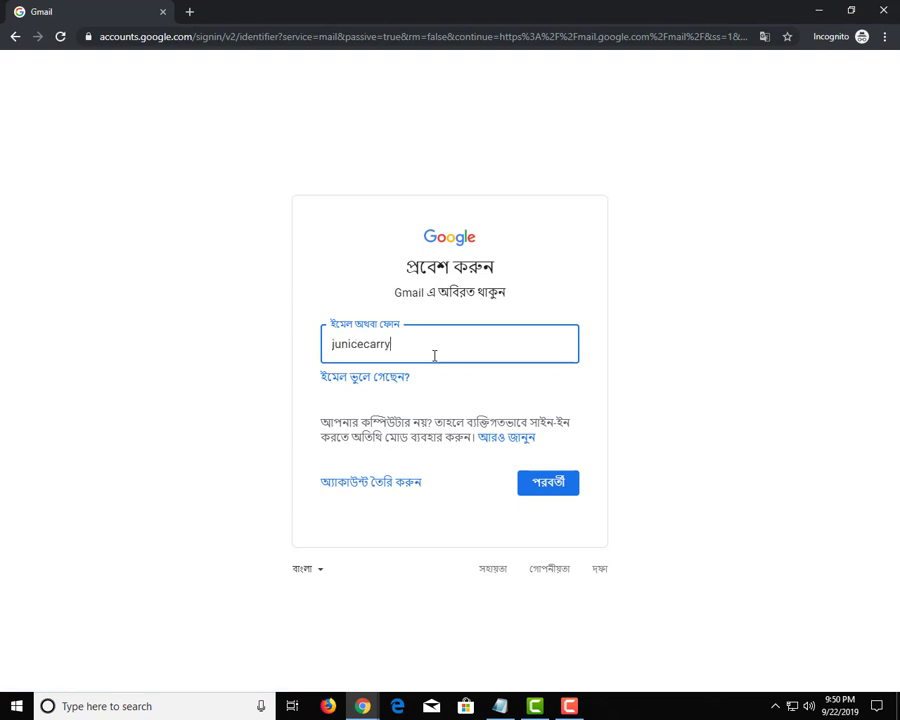
key(Return)
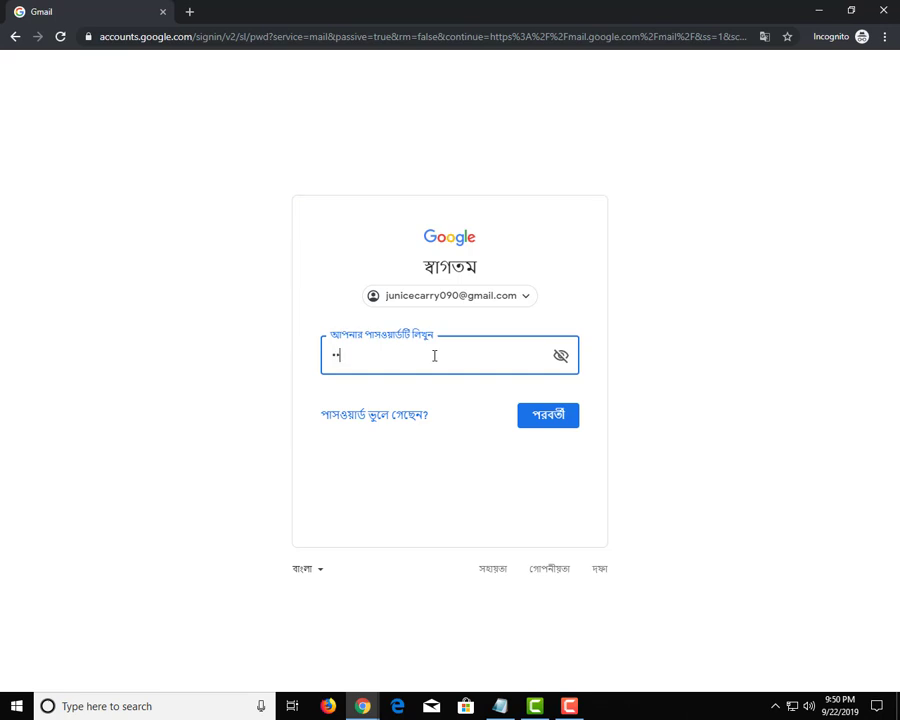
text(1)
key(Return)
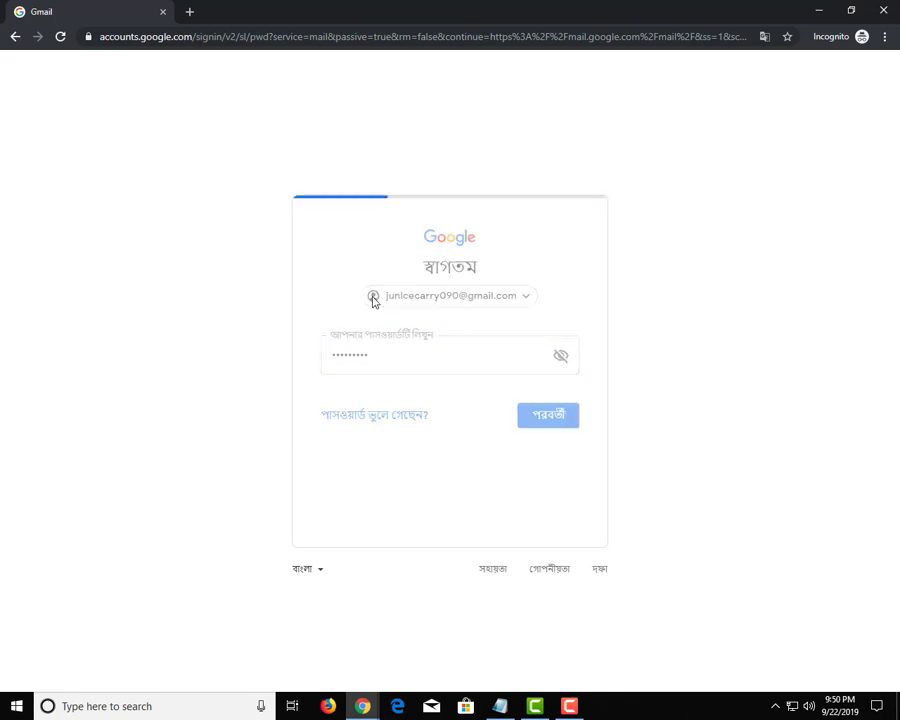
click(188, 12)
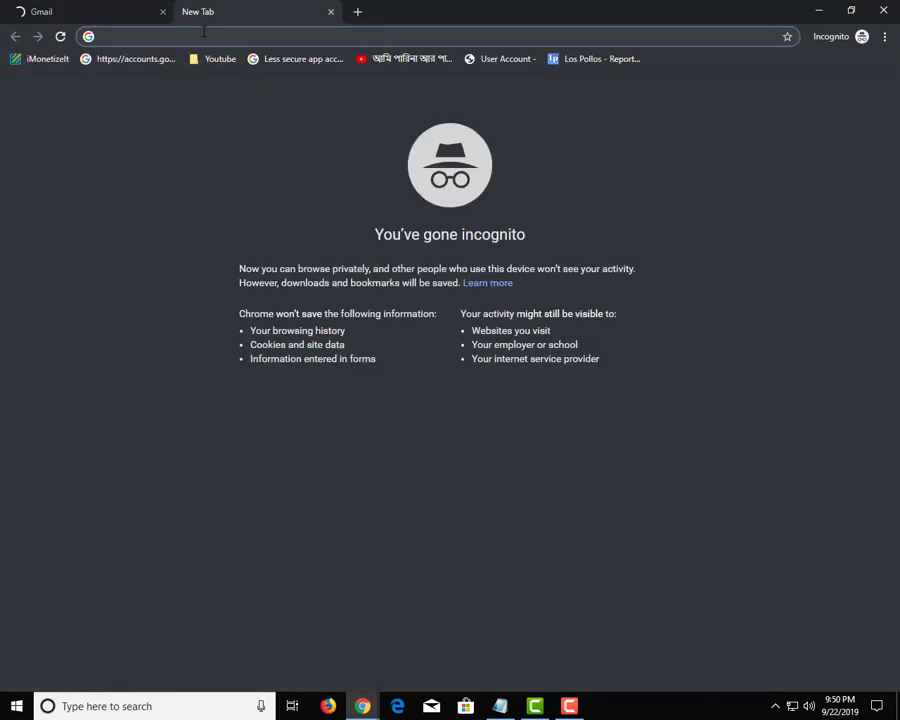
- Search for 'getresponse' and open getresponse.com, briefly checking the Gmail tab
text(getre)
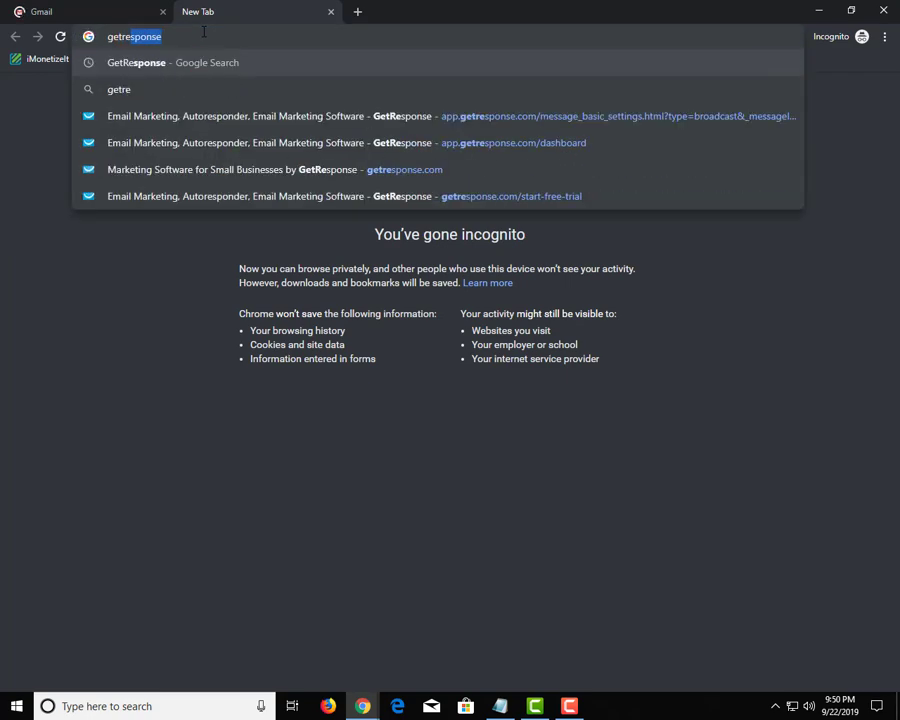
text(sponse)
key(Return)
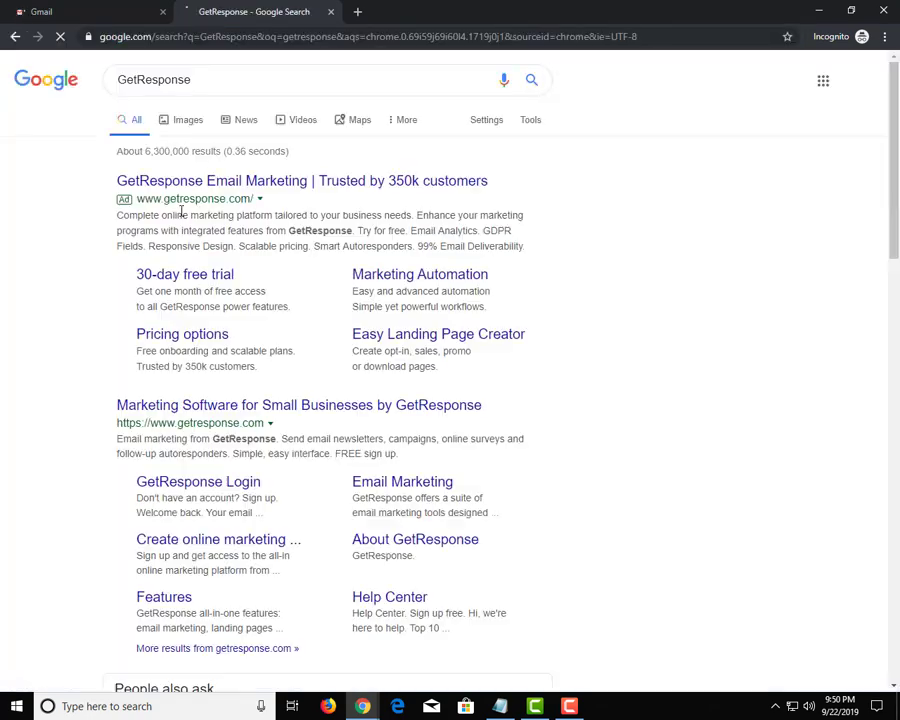
click(195, 410)
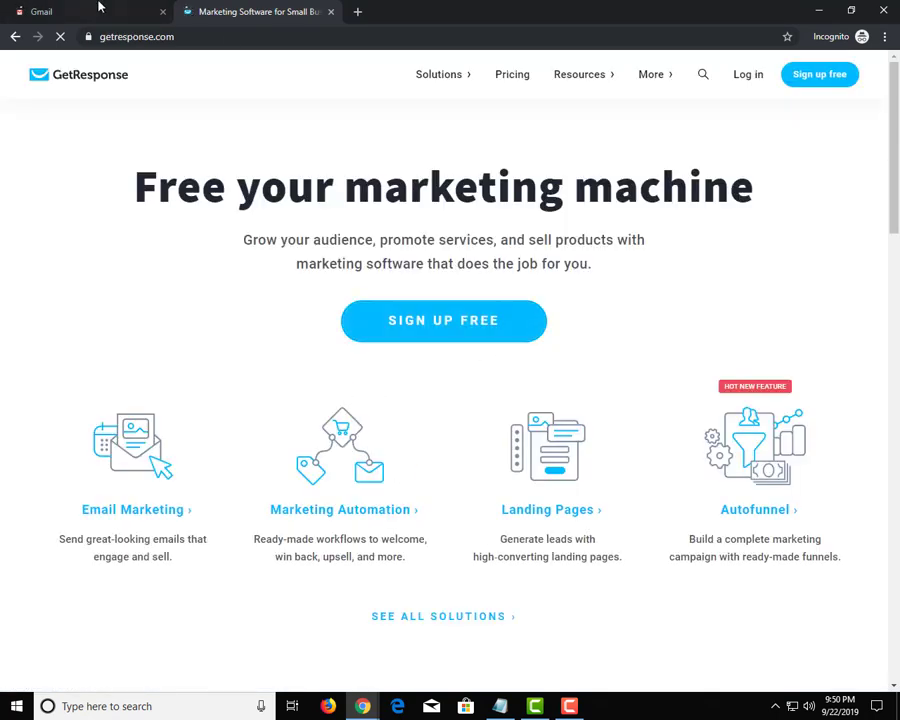
click(60, 8)
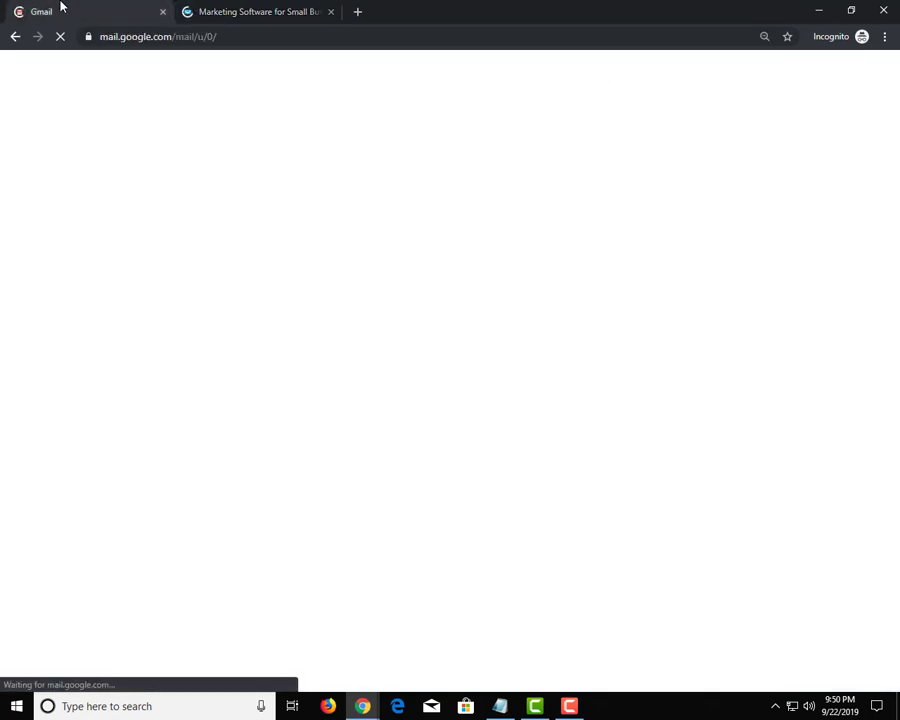
click(244, 8)
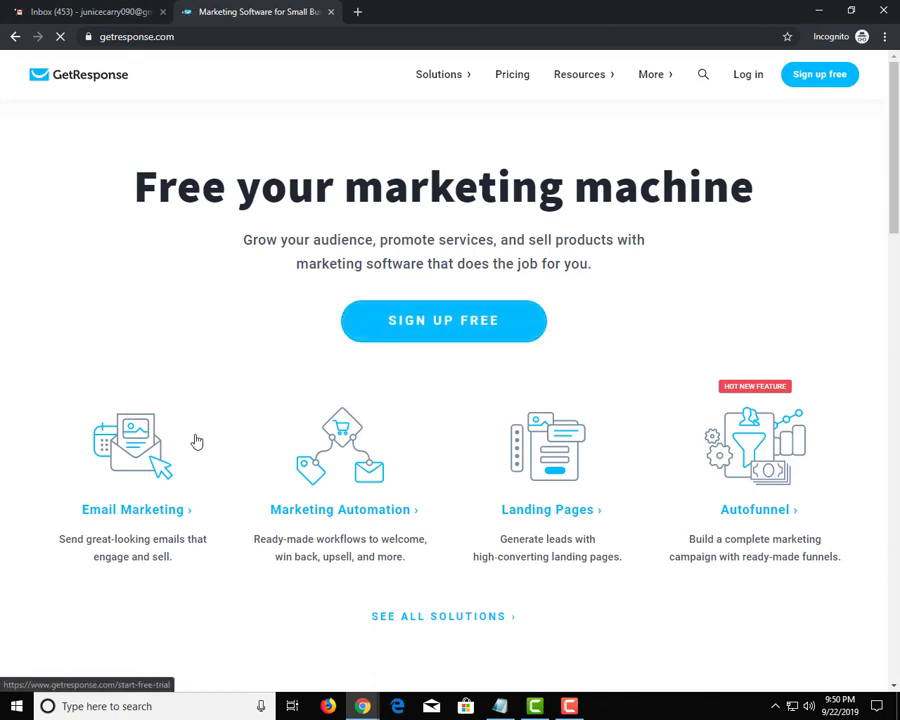
- Open GetResponse's Sign Up Free form, then go to the Gmail inbox
click(442, 336)
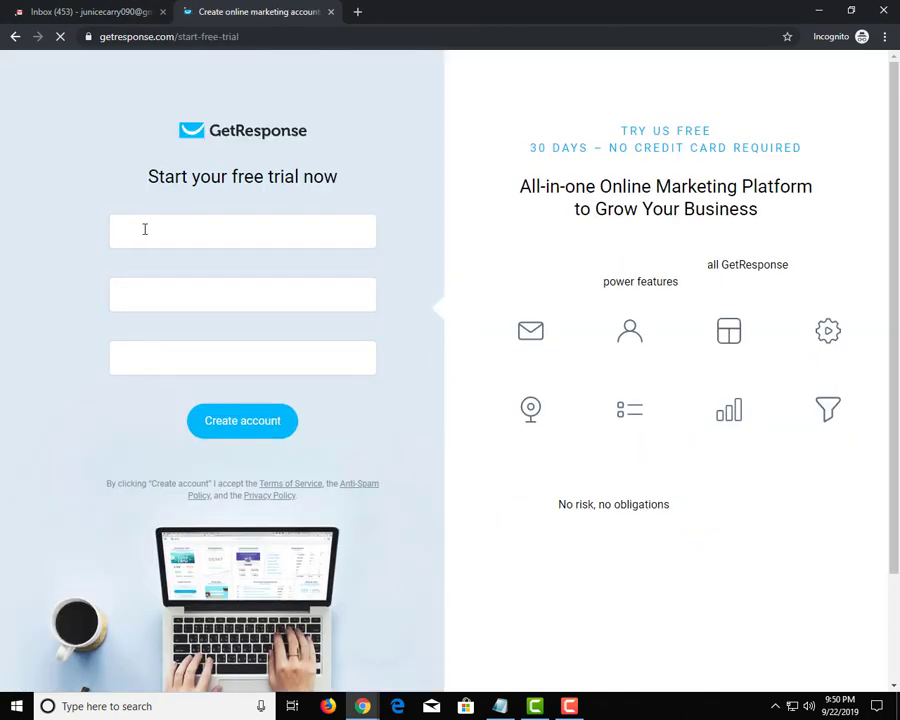
click(144, 229)
click(150, 12)
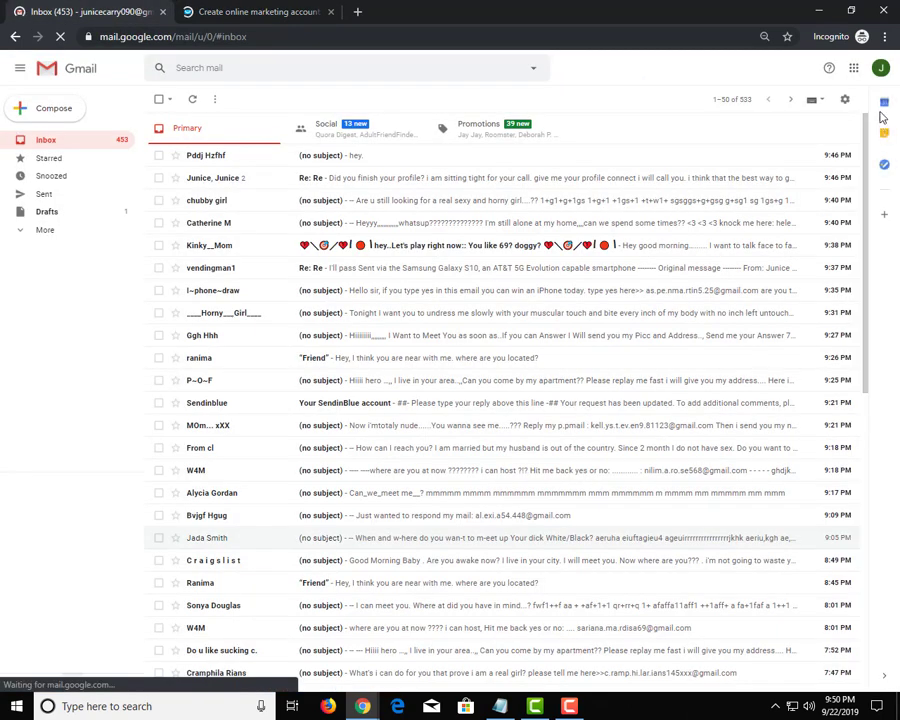
click(884, 102)
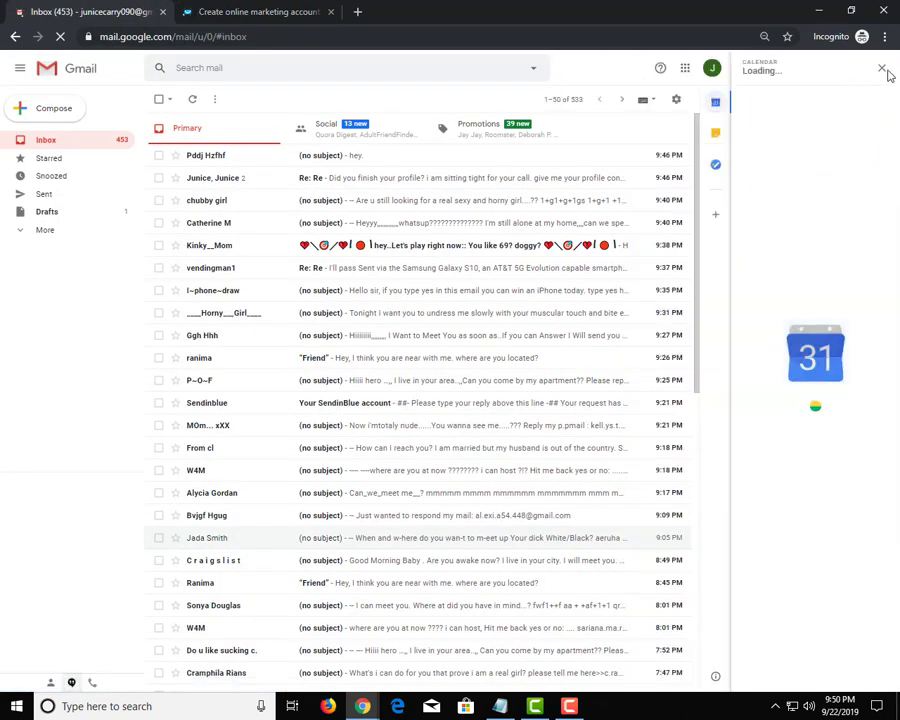
click(882, 70)
- Start adding another Google account from the account menu and close the inbox tab
click(878, 69)
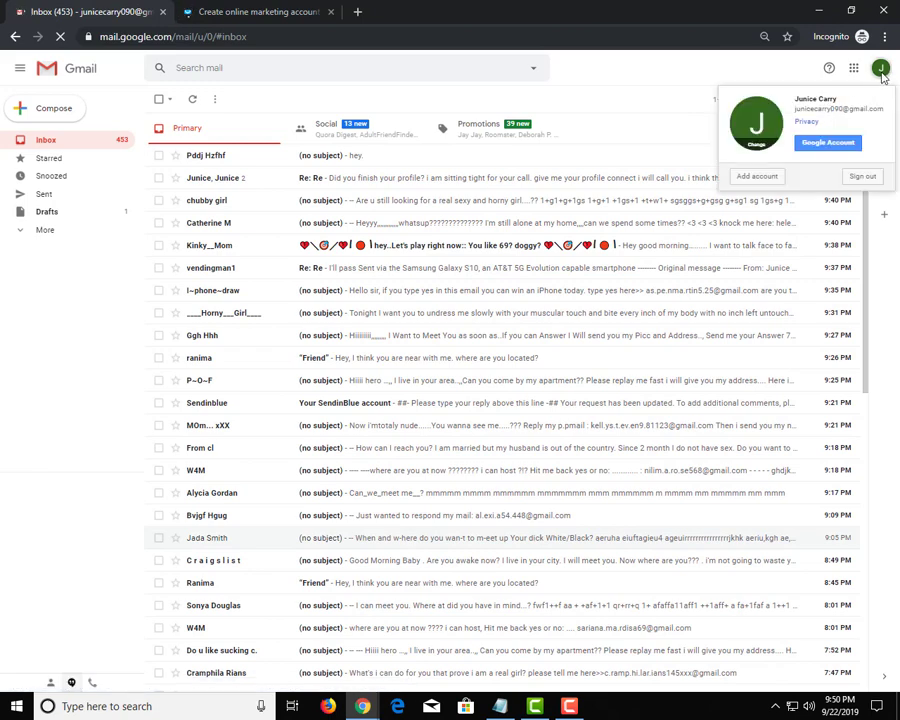
click(882, 72)
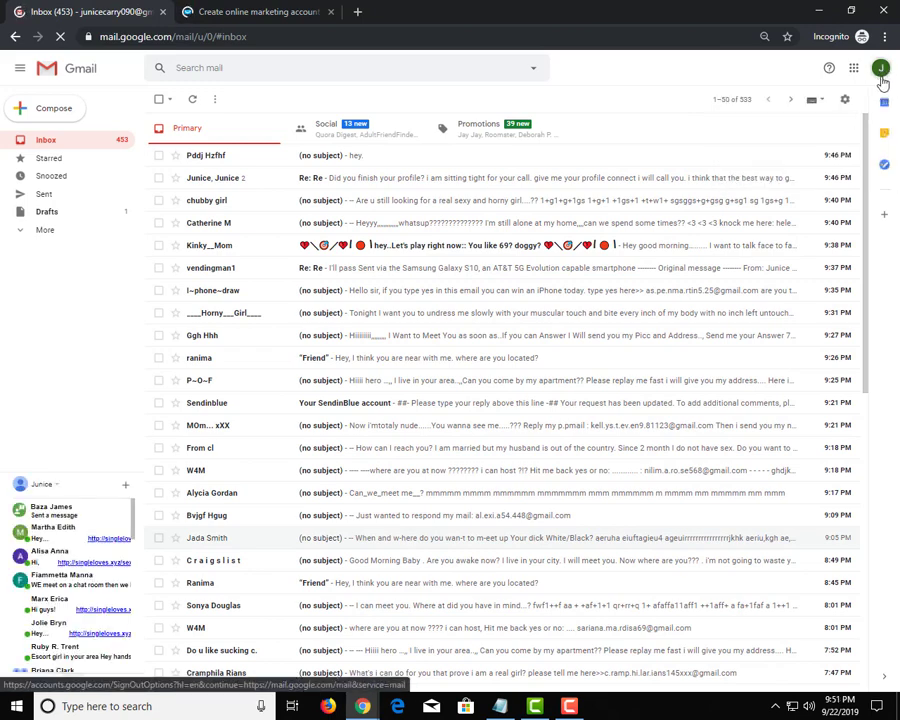
click(880, 69)
click(773, 188)
click(154, 8)
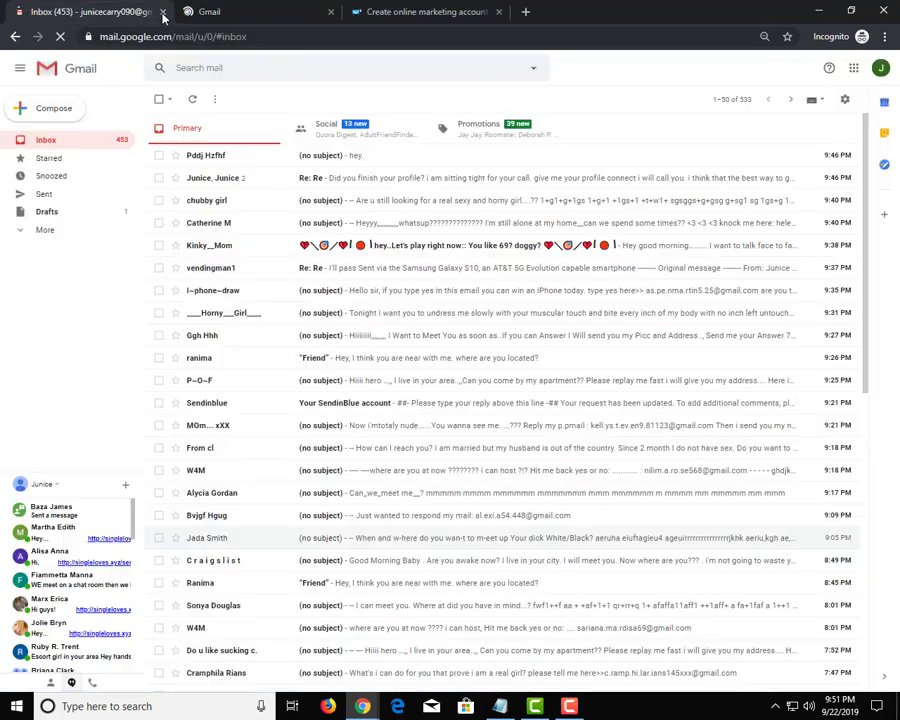
click(161, 12)
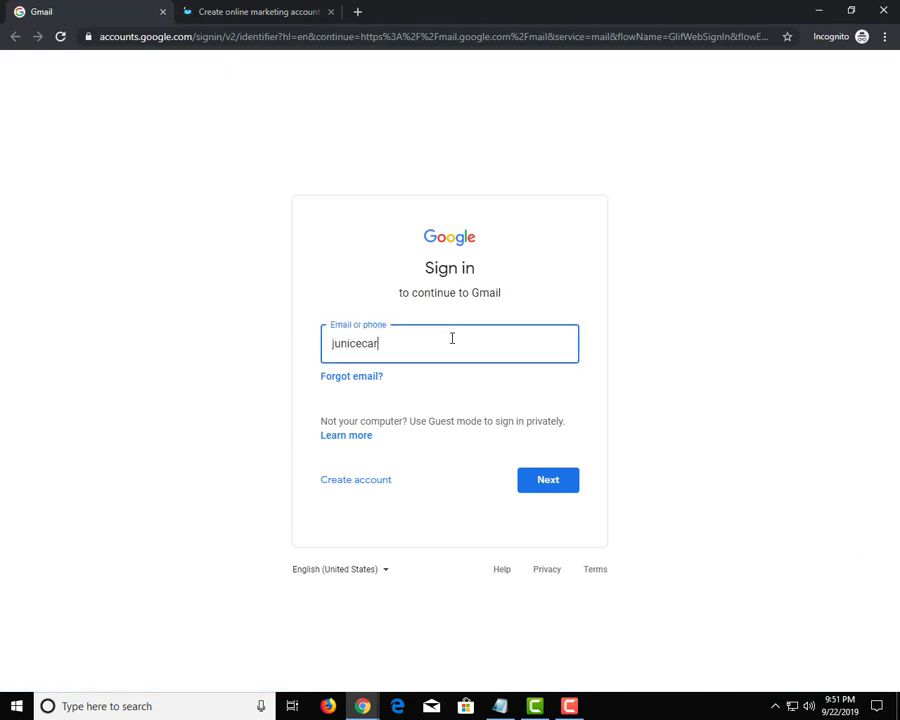
- Enter the second account's email address and password to sign in
text(40)
text(00)
key(Return)
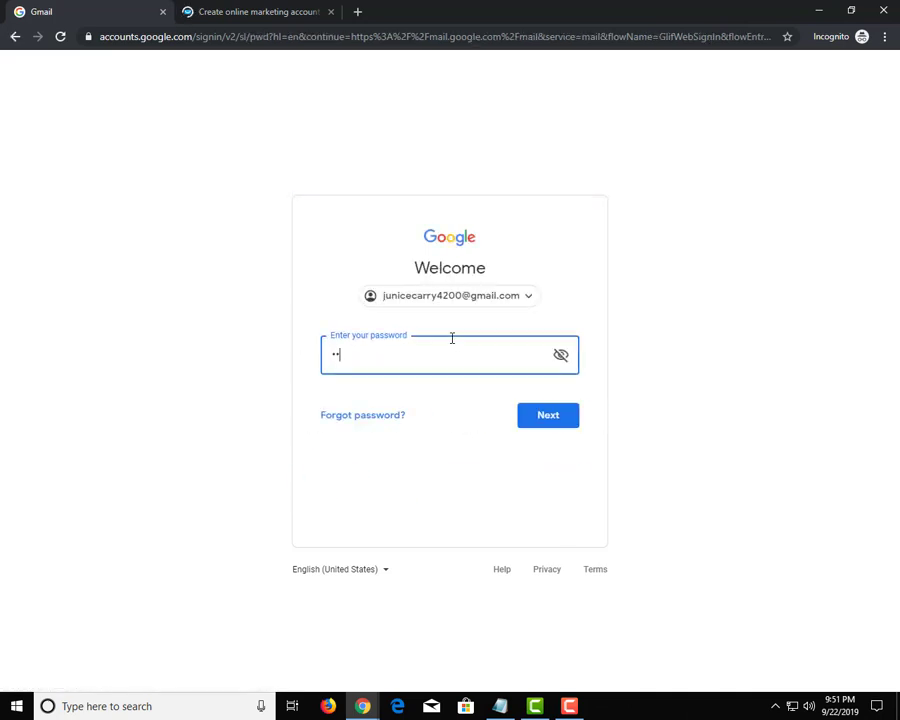
key(ctrl+a)
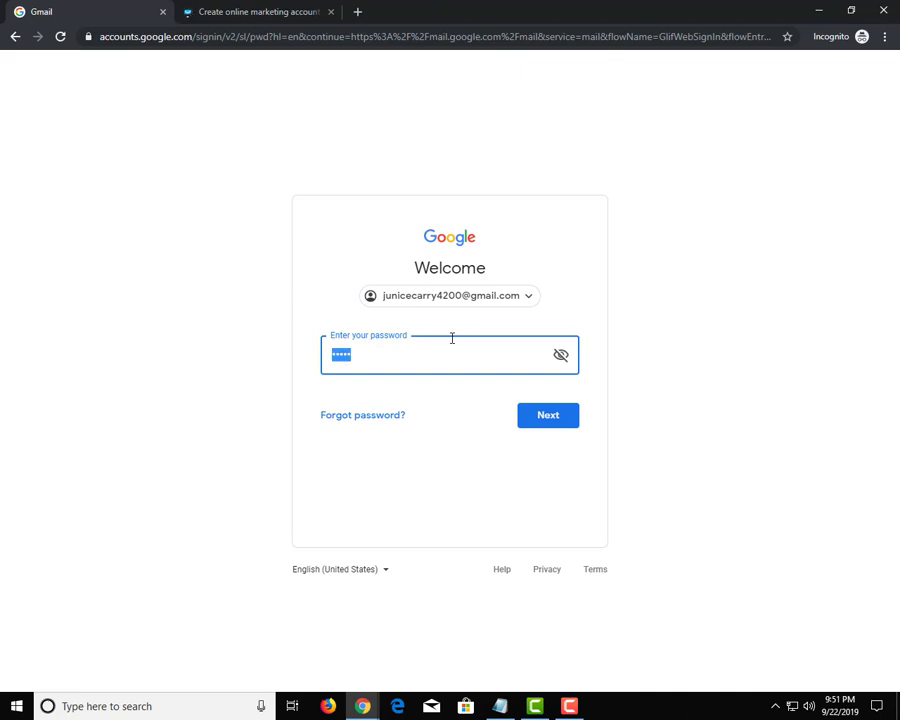
text(***)
text(*)
key(Return)
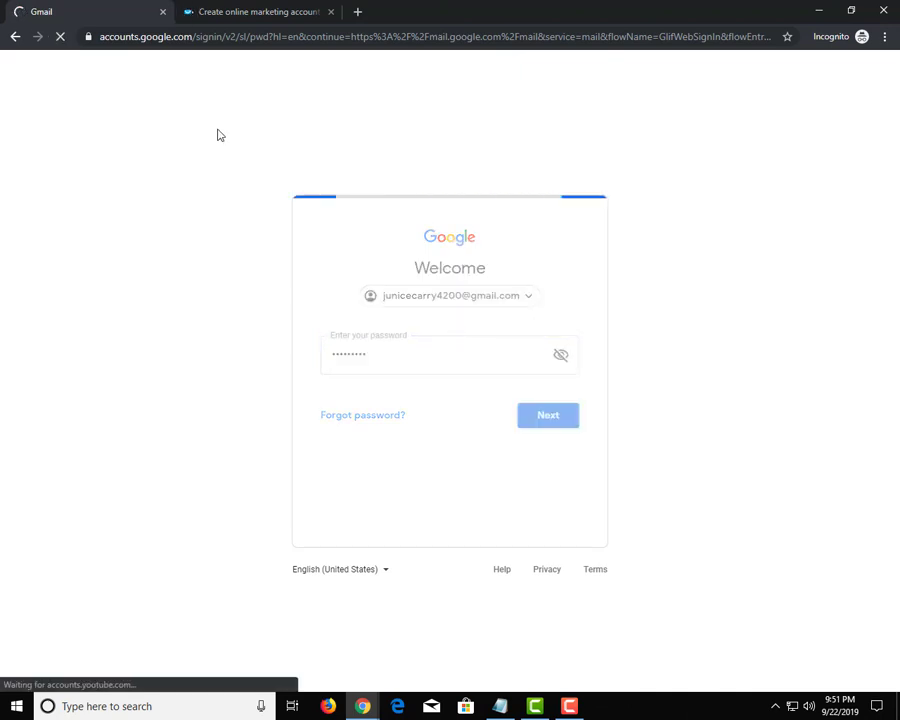
- Fill the signup name from autofill and type the corrected Gmail address
click(208, 11)
click(254, 231)
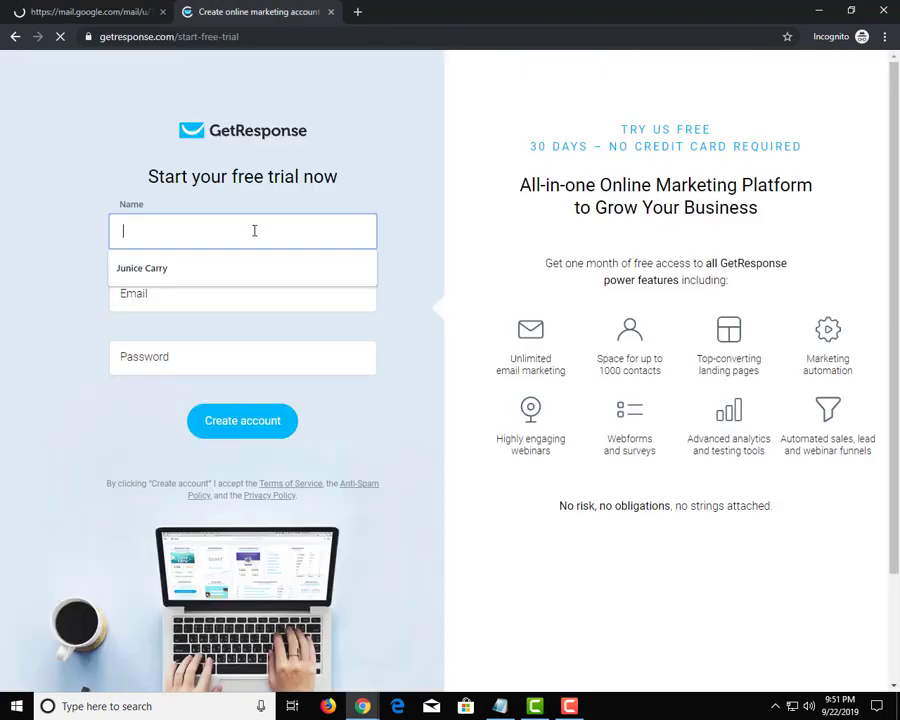
click(218, 266)
click(196, 301)
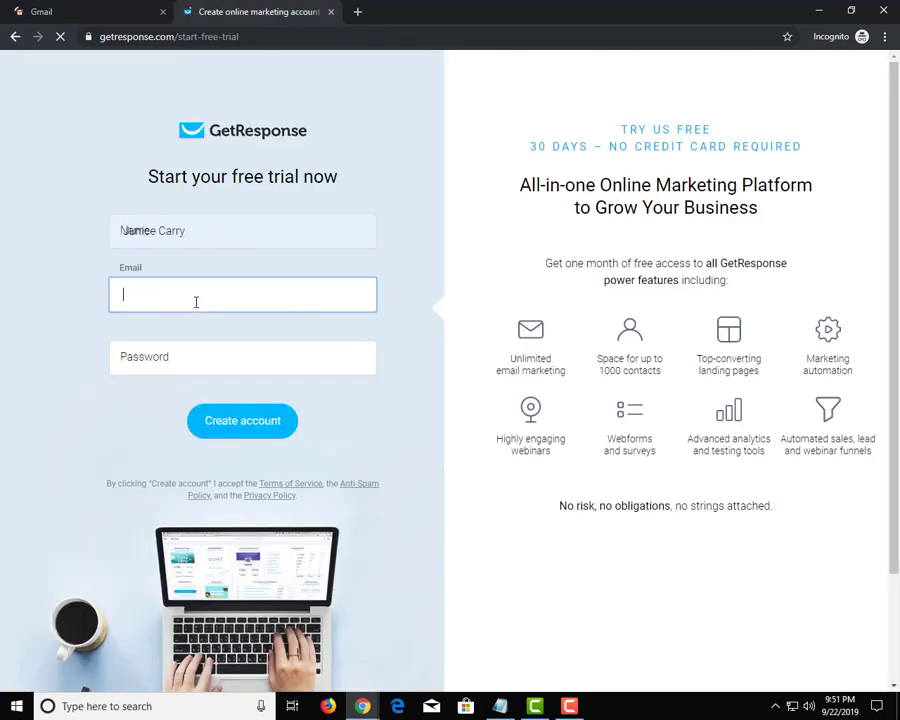
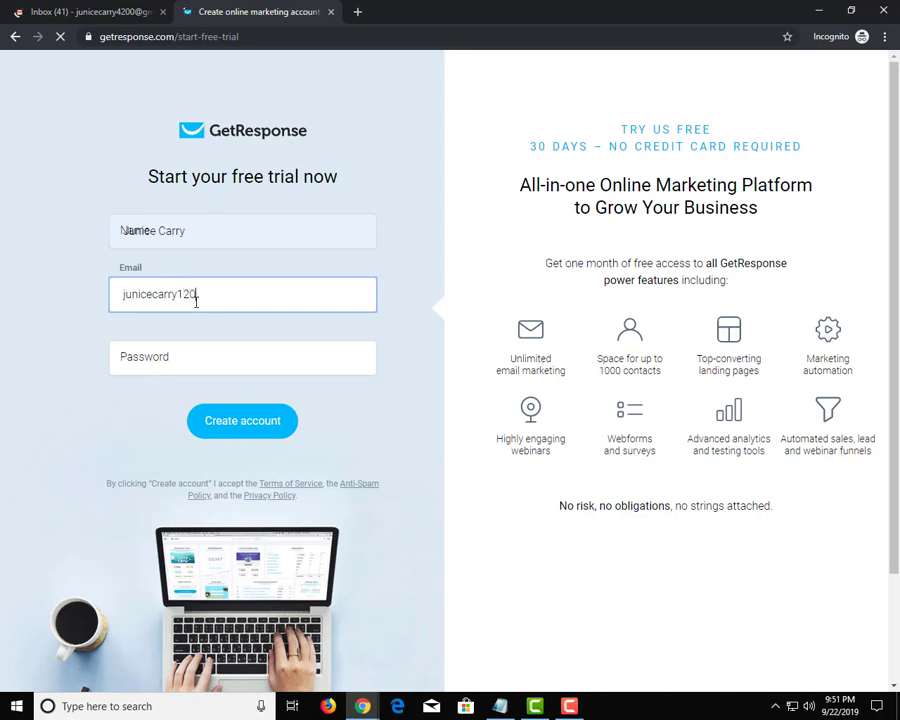
key(Tab)
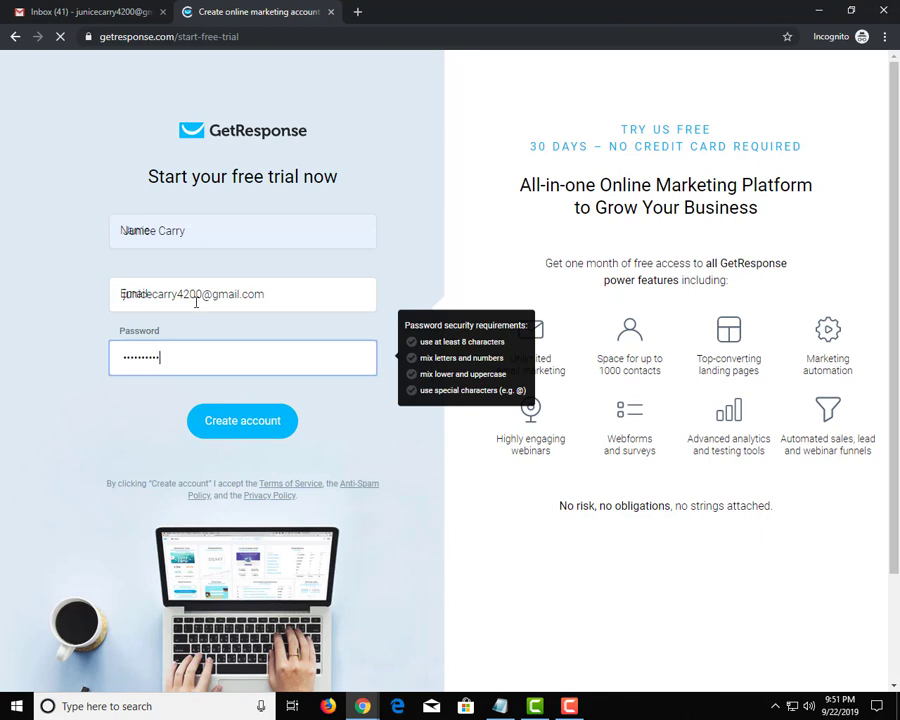
- Replace the password with one meeting the requirements and create the account
key(Return)
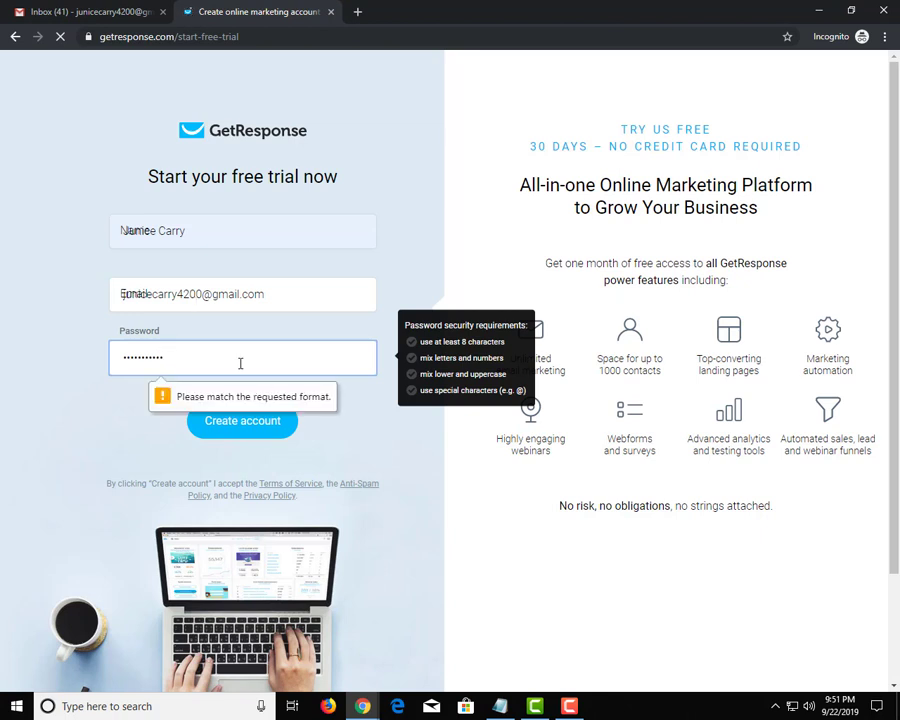
drag(240, 363, 2, 368)
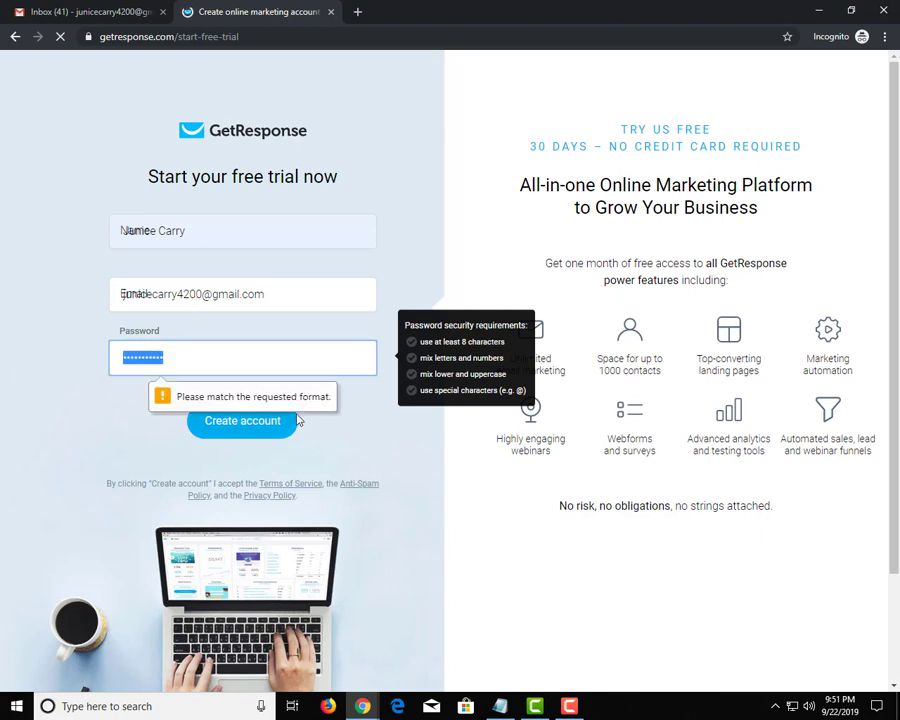
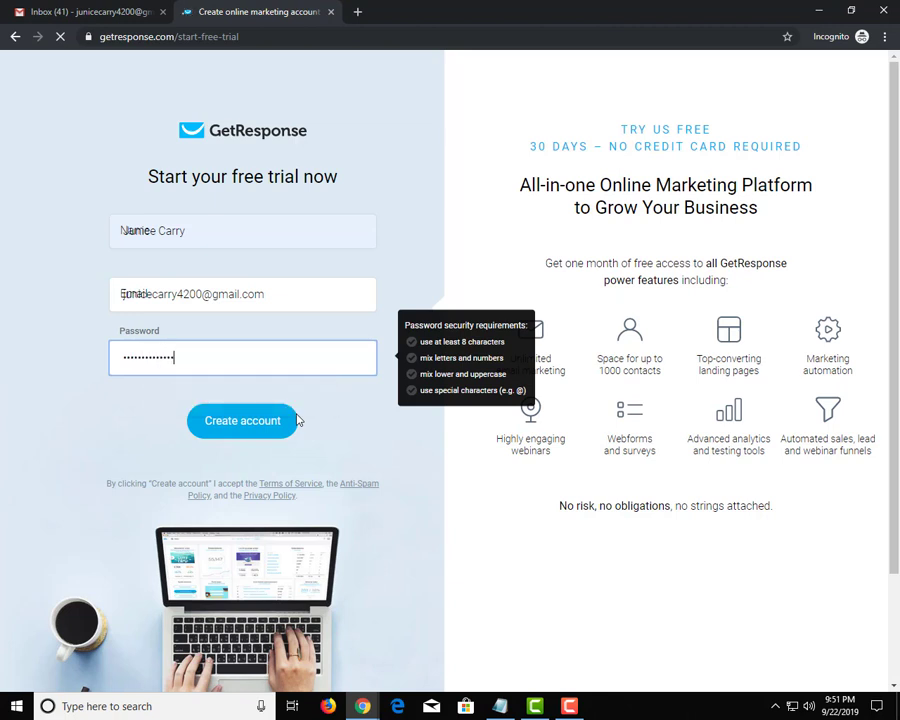
click(203, 430)
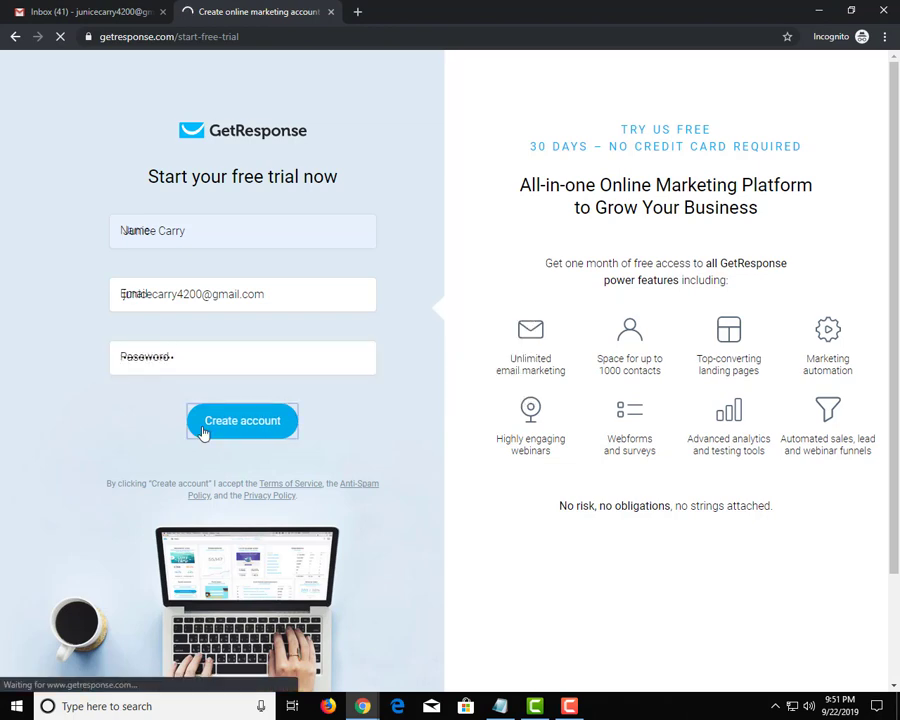
- Check the Gmail and GetResponse tabs, then load the router admin page at 192.168.1.1 in a new tab
click(60, 12)
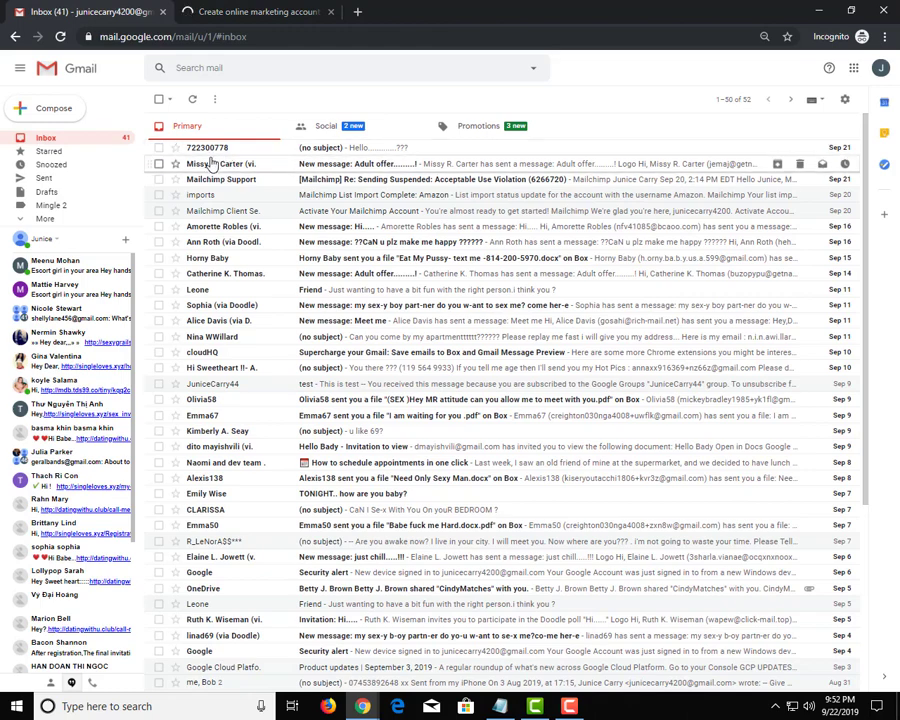
click(211, 8)
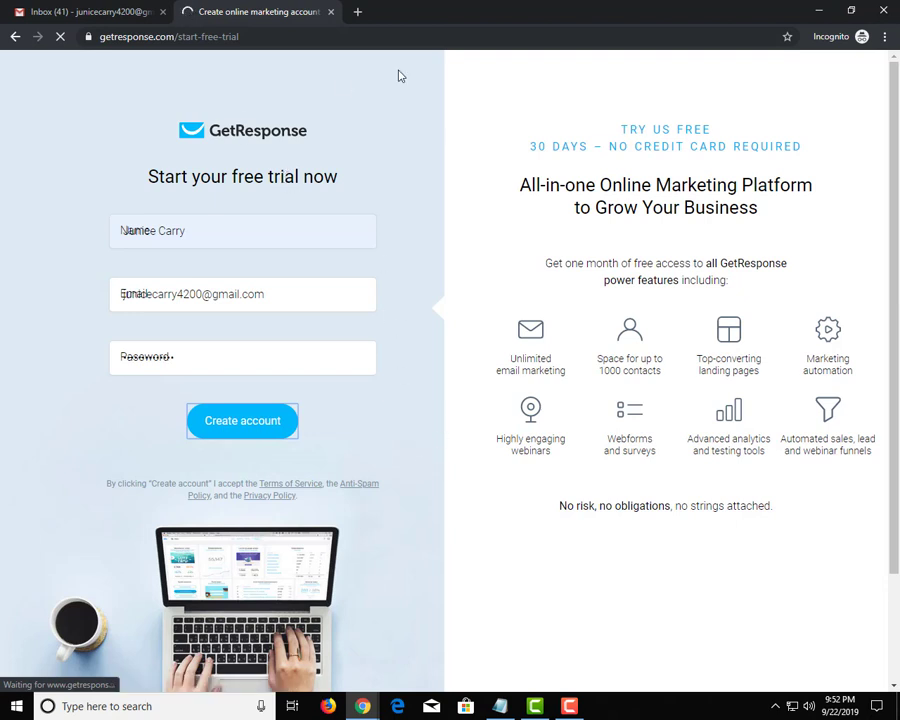
click(569, 706)
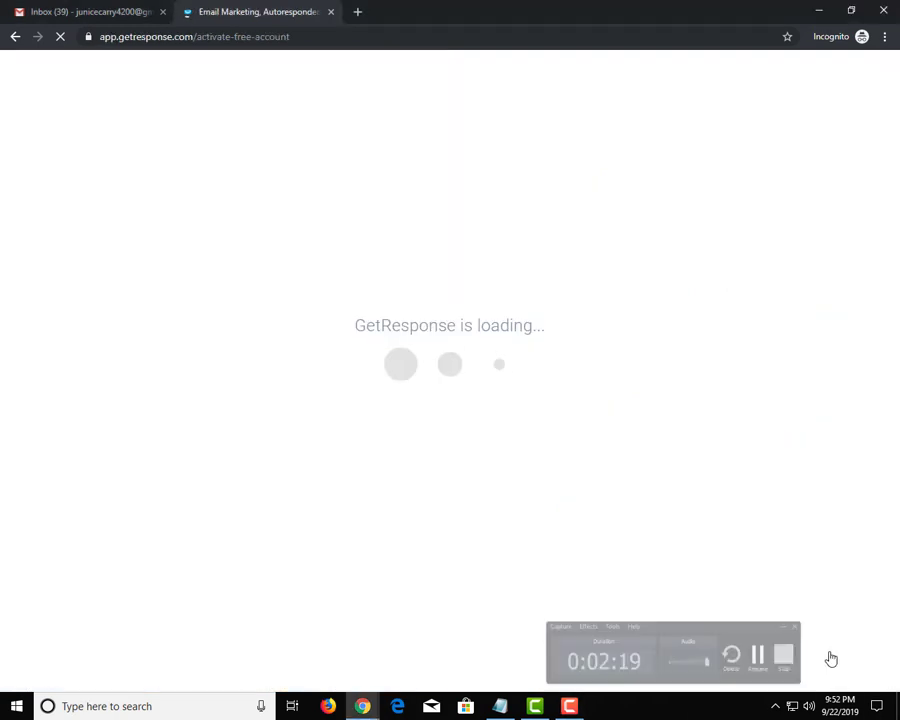
click(528, 304)
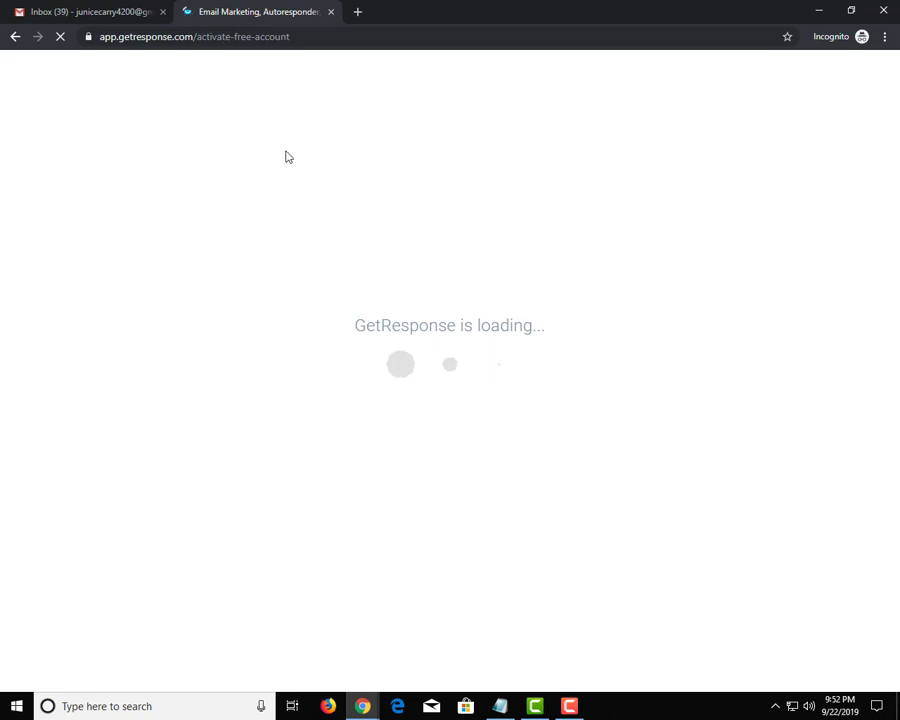
click(360, 13)
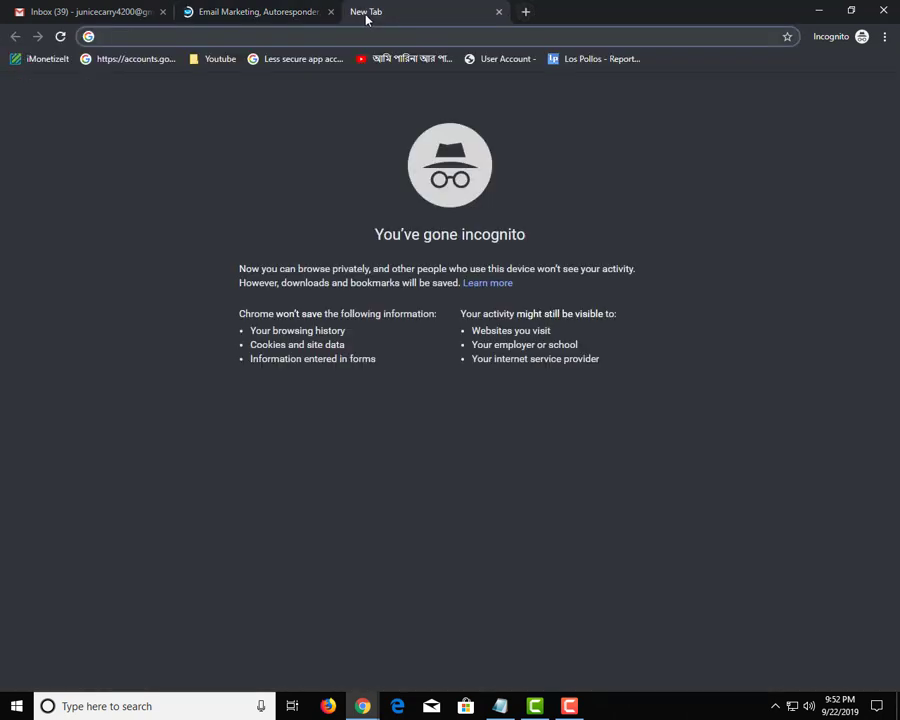
text(192)
key(Return)
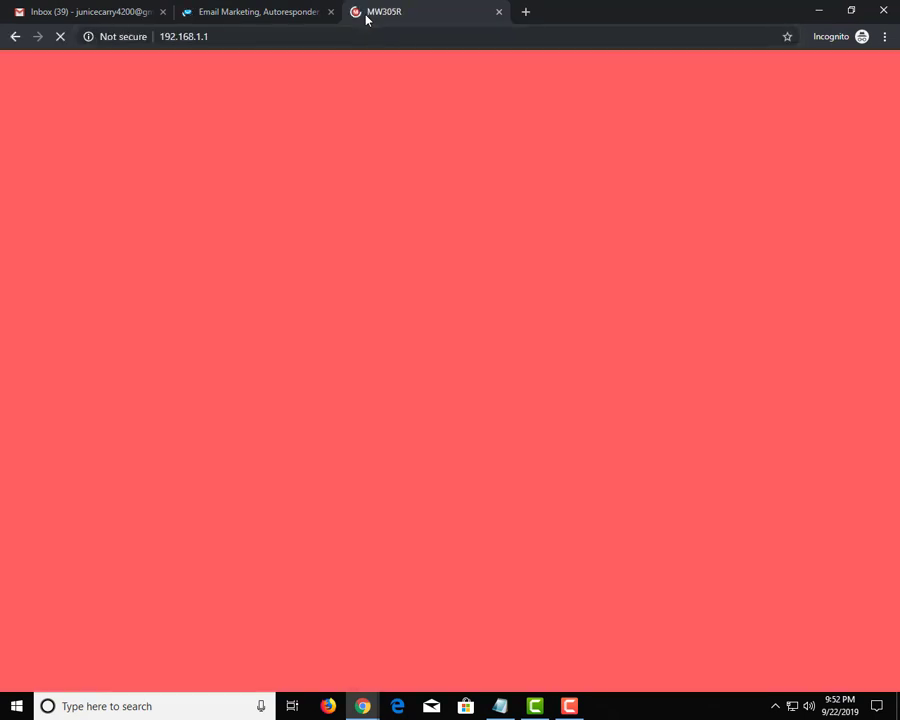
- Log in to the router dashboard with its password, then close the router tab
key(Return)
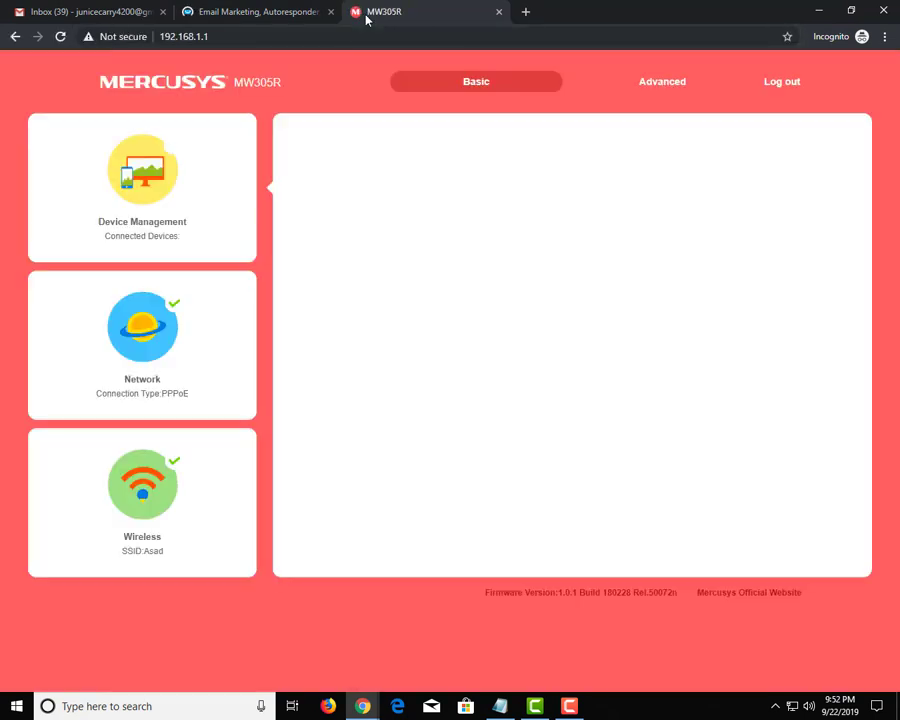
click(503, 12)
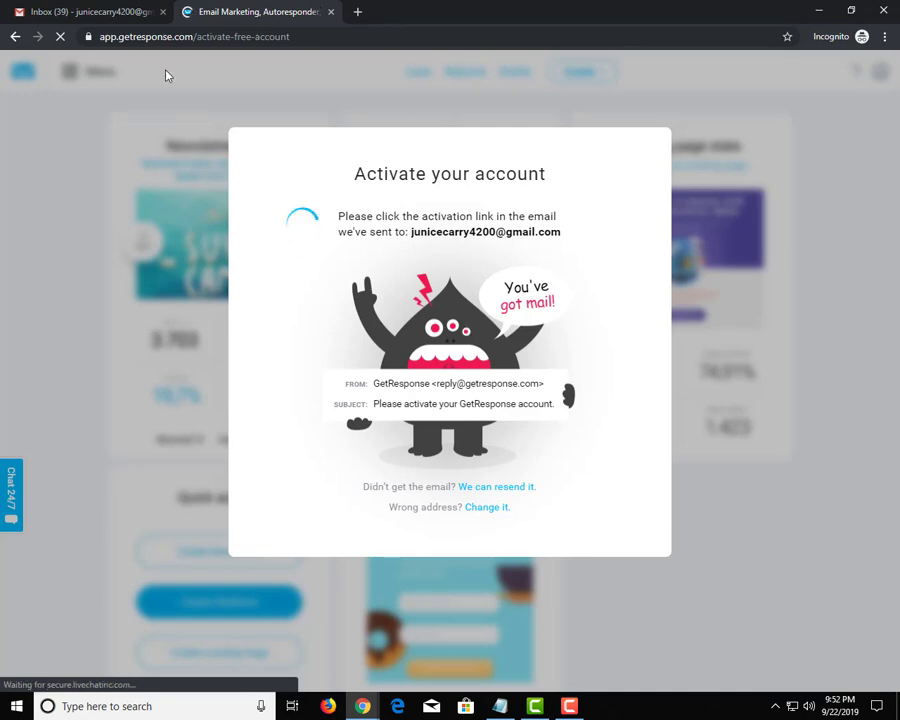
- Refresh the Gmail inbox, check Spam for the activation email, and return to GetResponse
click(80, 12)
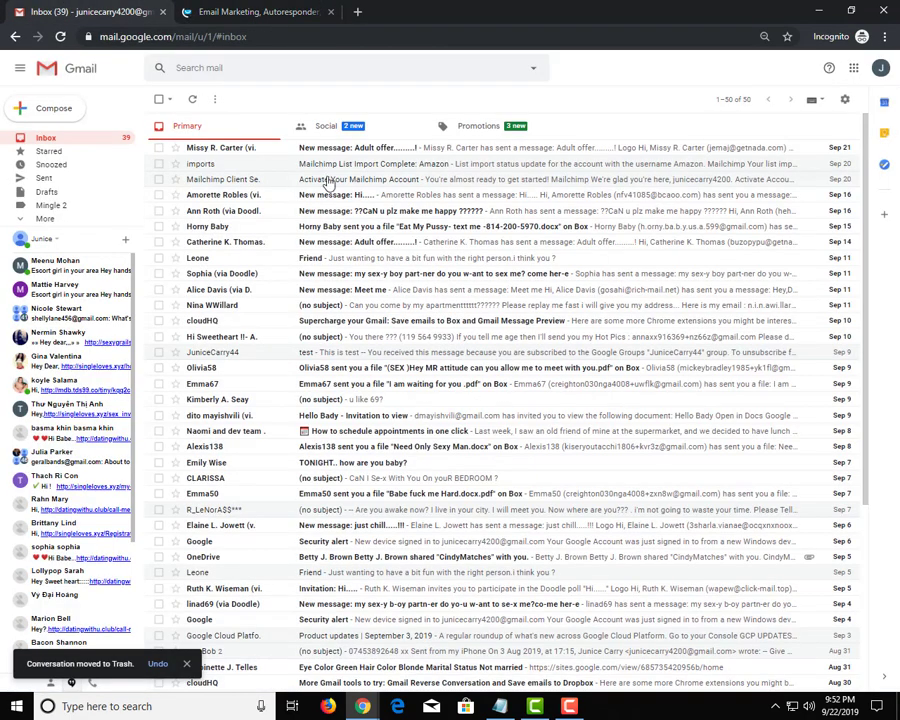
click(192, 98)
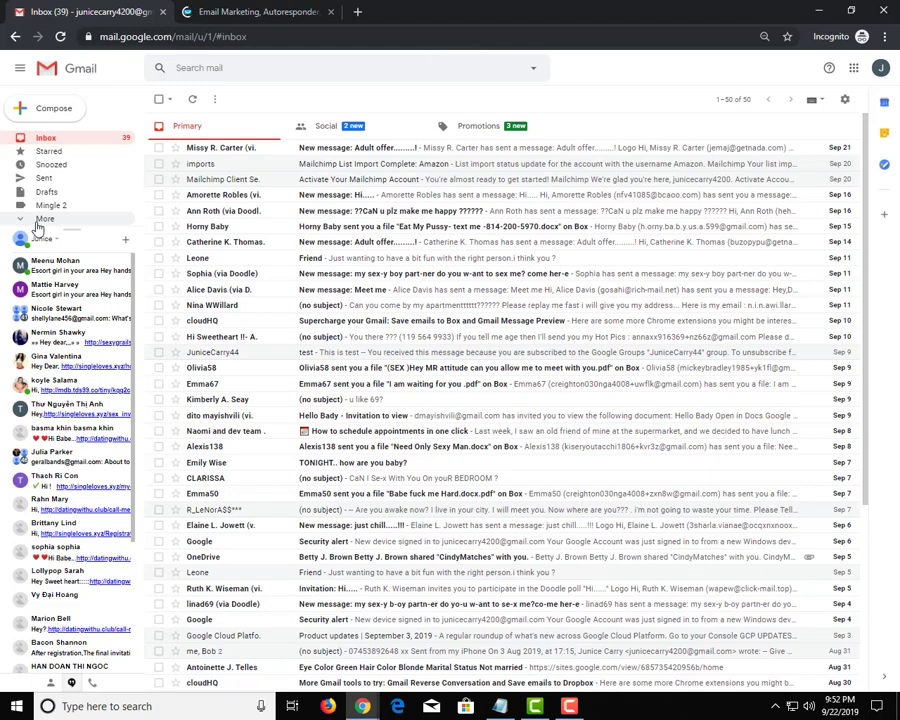
click(44, 218)
scroll(66, 280, down, 2)
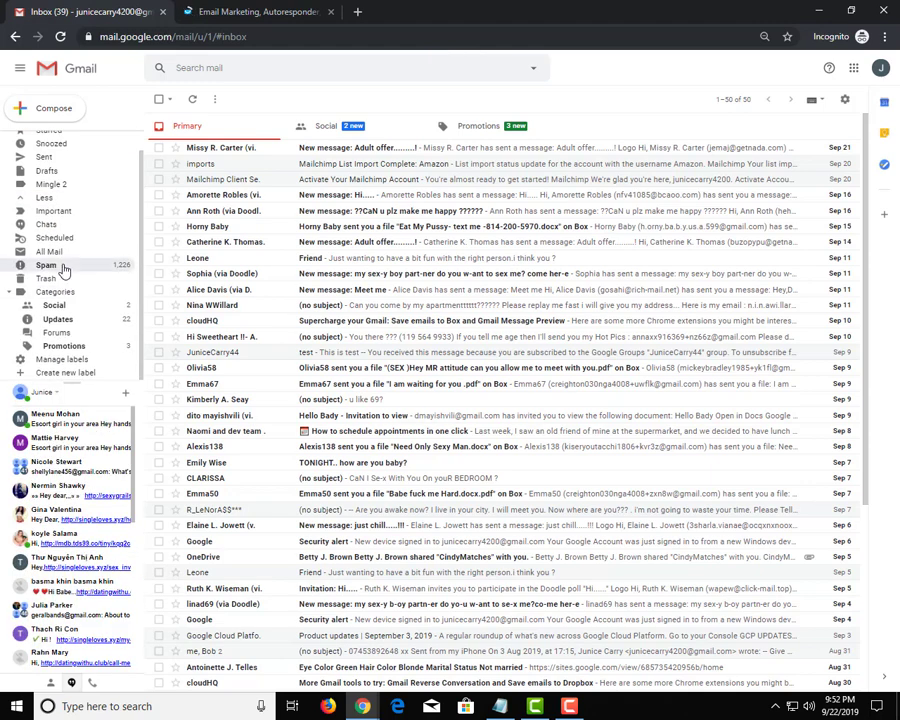
click(63, 270)
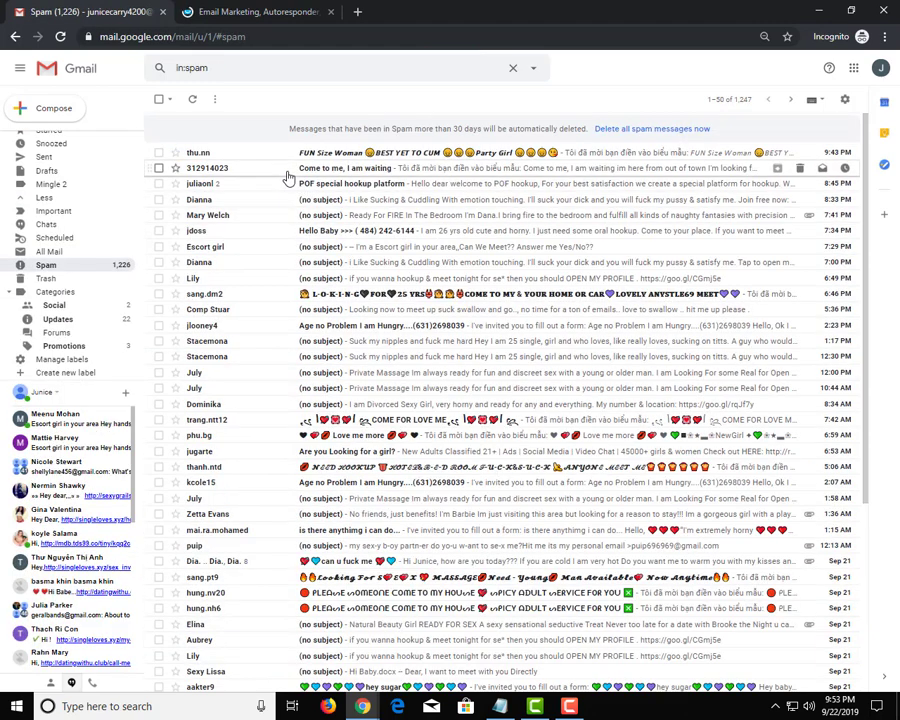
scroll(115, 212, up, 1)
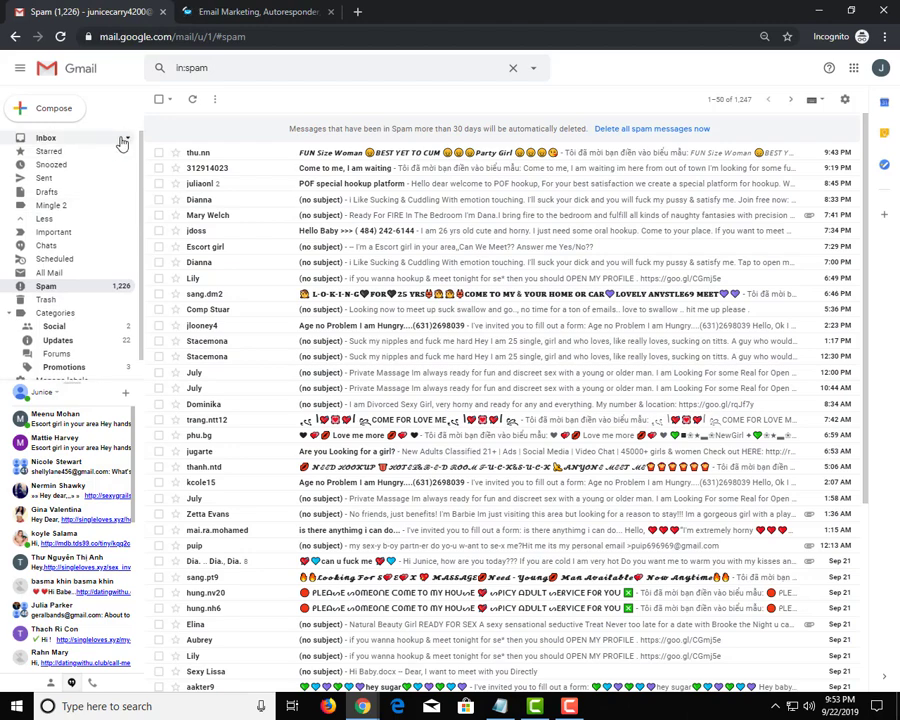
click(71, 145)
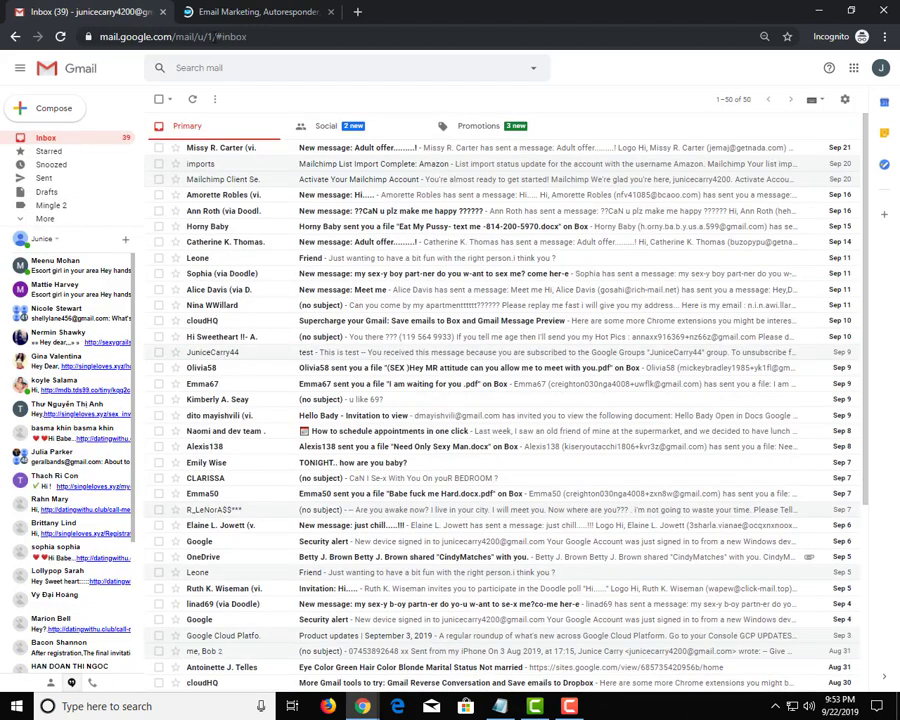
click(250, 12)
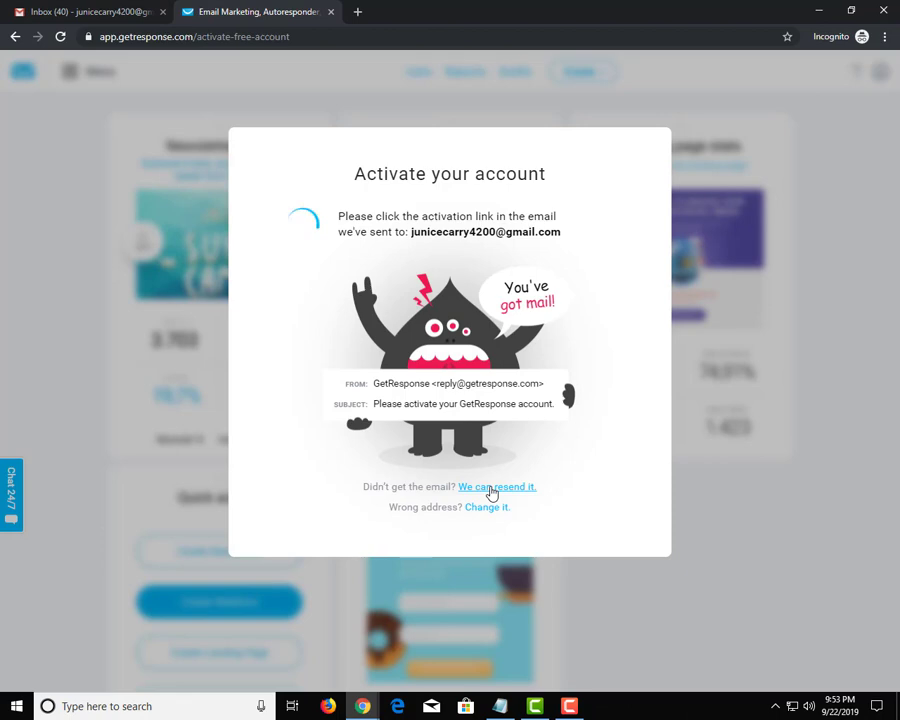
- Resend the activation email, then open its ACTIVATE MY ACCOUNT link from Gmail in GetResponse
click(491, 487)
click(90, 12)
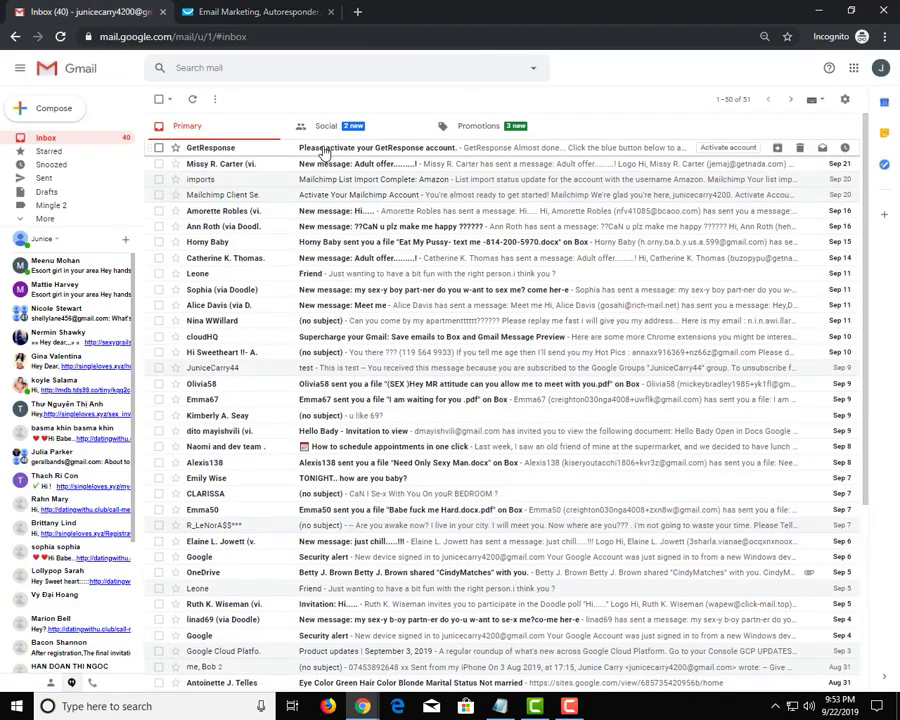
click(324, 150)
key(ctrl+a)
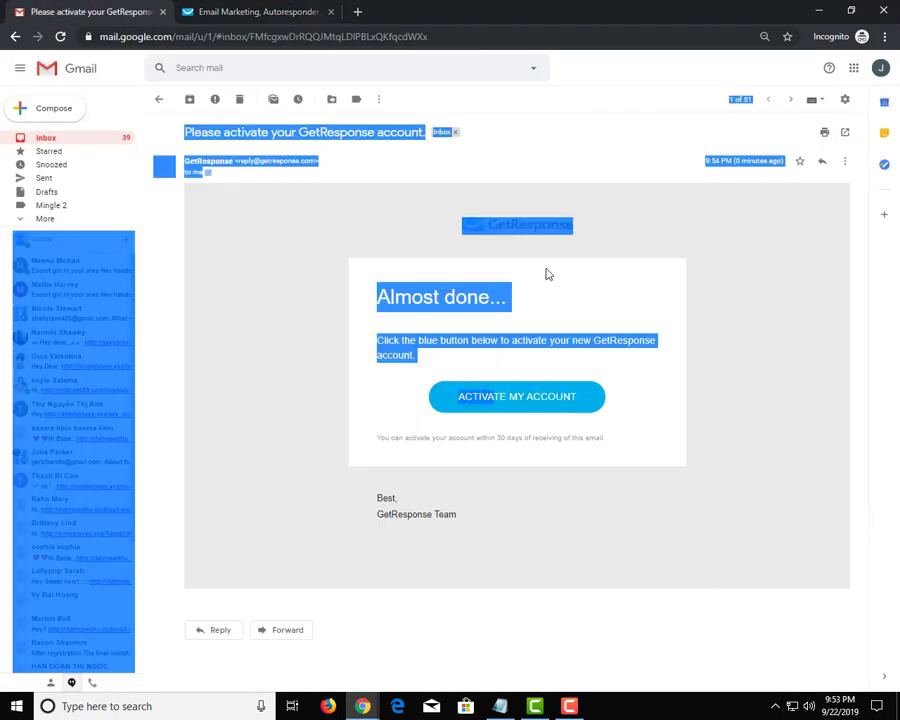
click(516, 372)
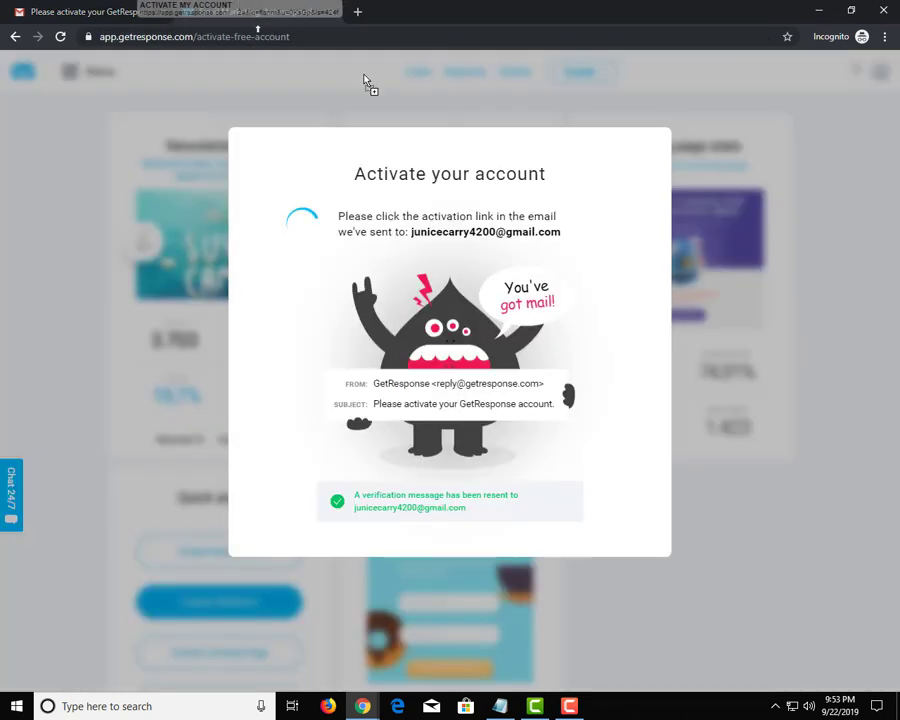
drag(472, 396, 460, 152)
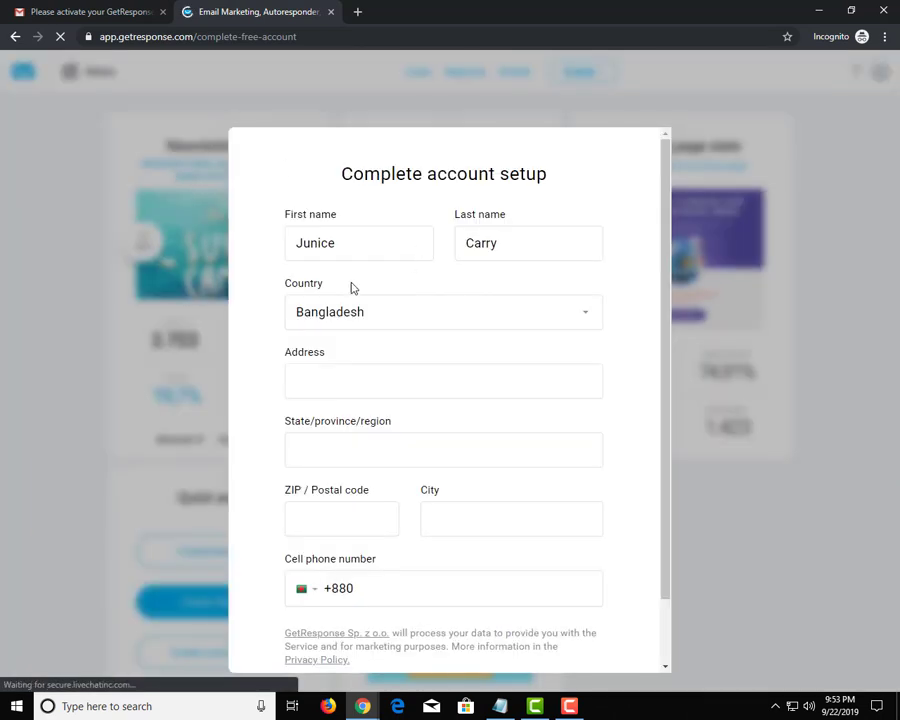
- Autofill the address details, enter the cell phone number, and submit the account setup
click(400, 371)
click(402, 422)
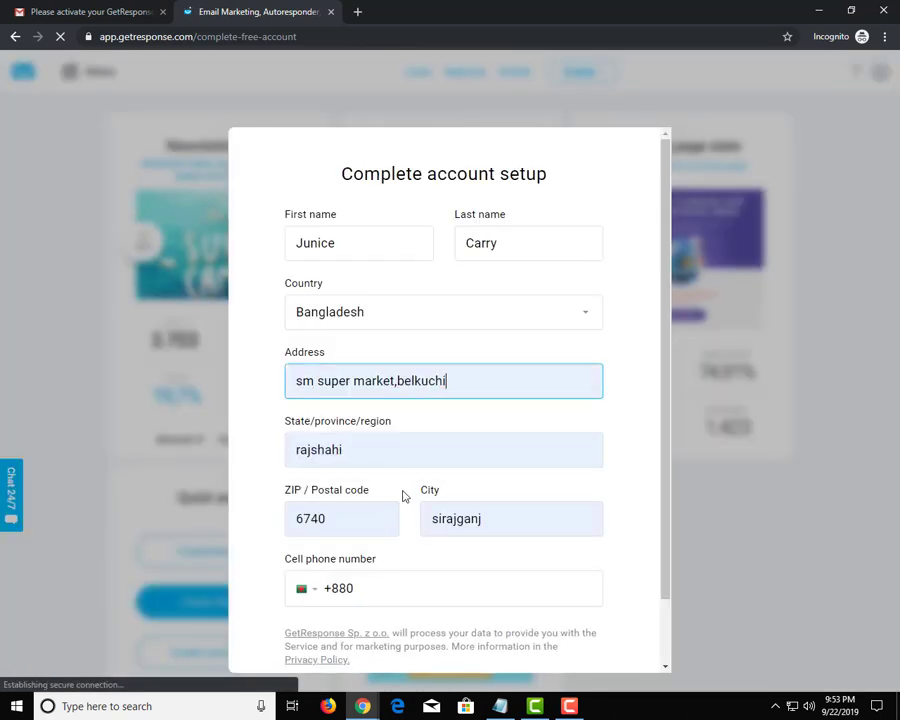
scroll(402, 495, down, 1)
click(398, 513)
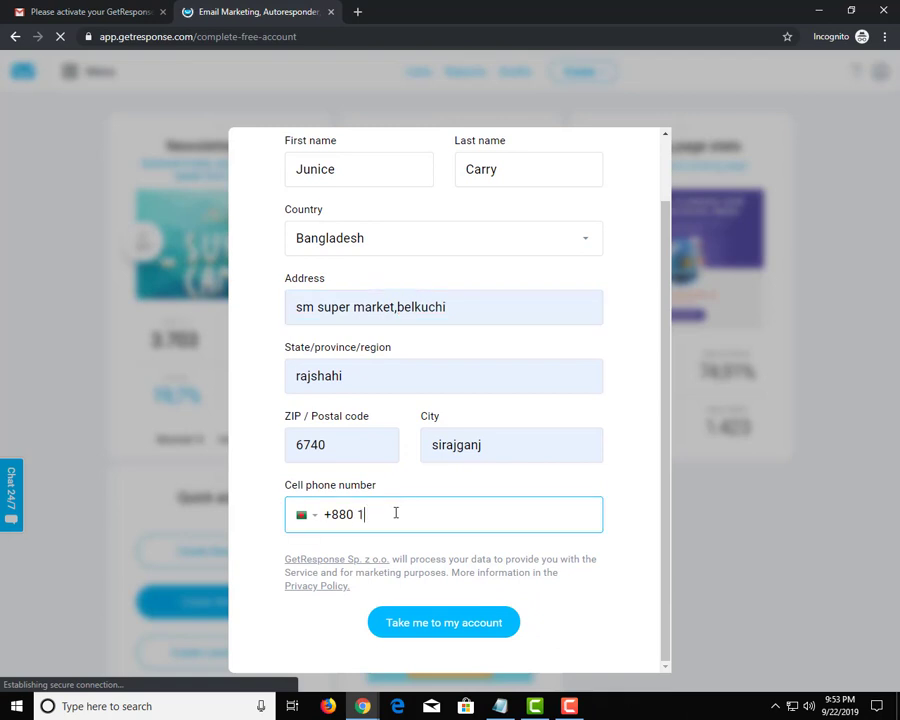
click(434, 626)
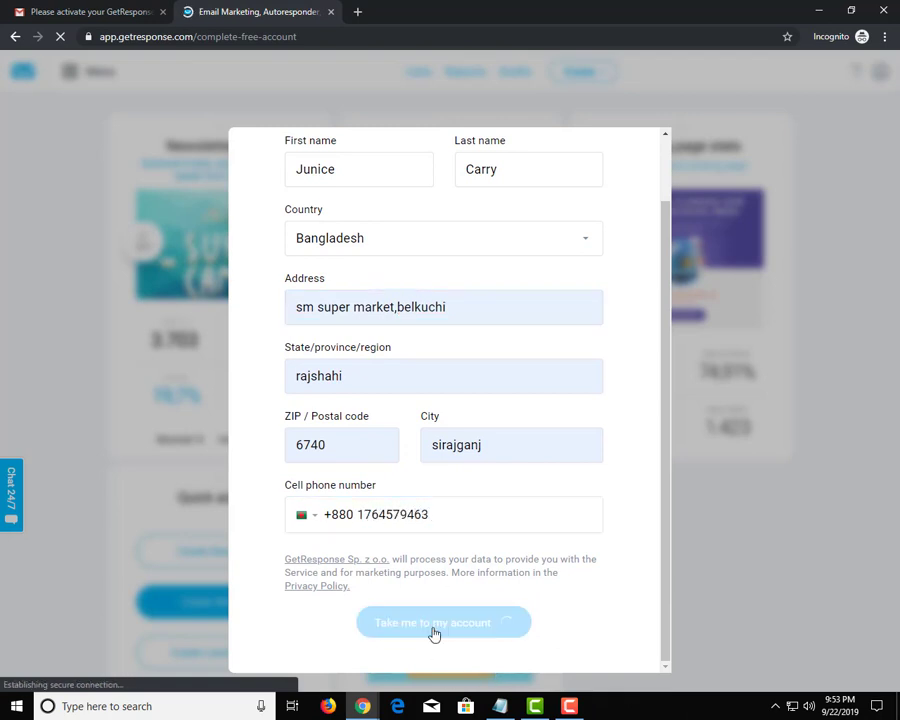
- Delete the GetResponse activation email and the newest inbox email, then return to GetResponse
click(50, 10)
click(239, 99)
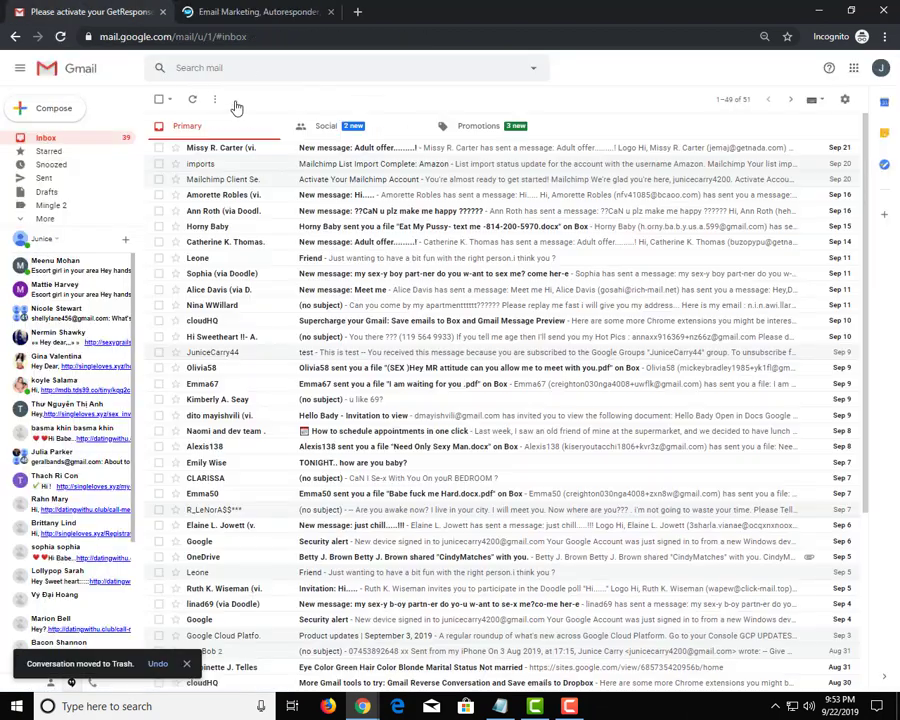
click(269, 150)
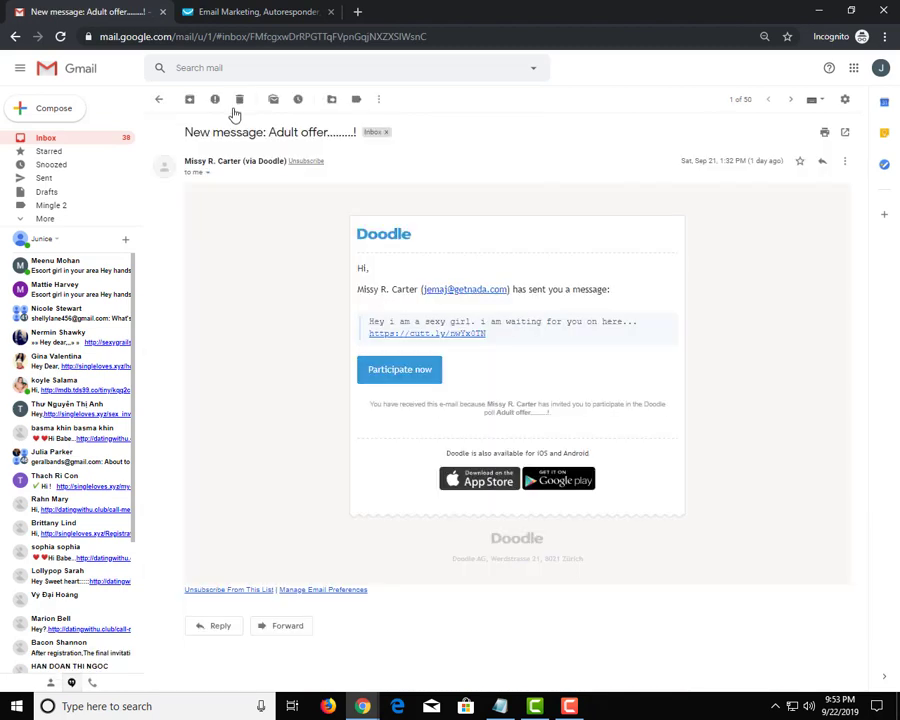
click(239, 99)
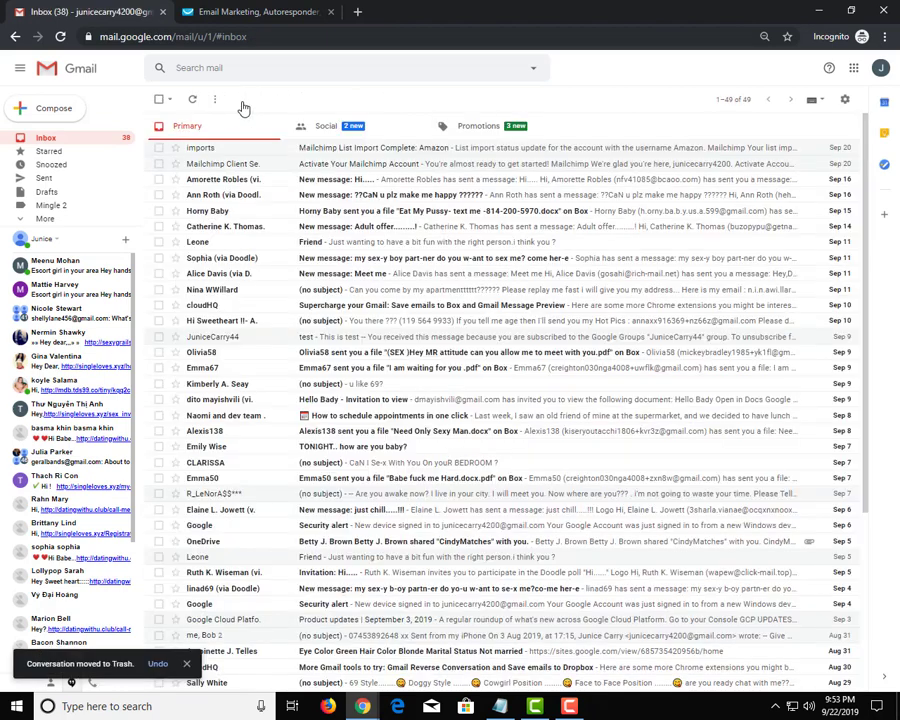
click(250, 11)
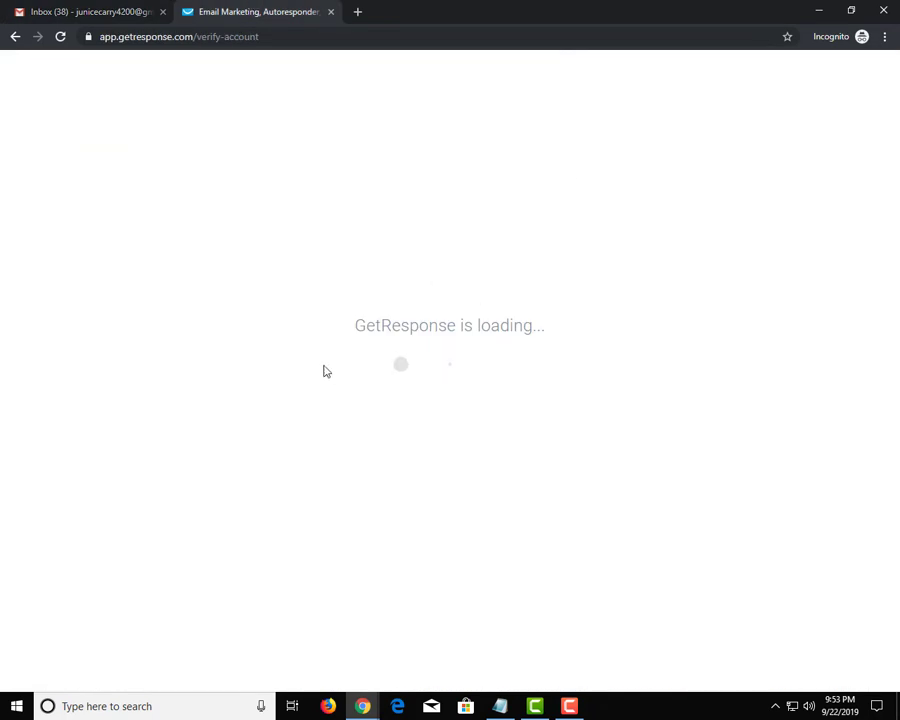
- Request a text-message code for the phone number, then verify the account with it
right_click(403, 367)
click(378, 368)
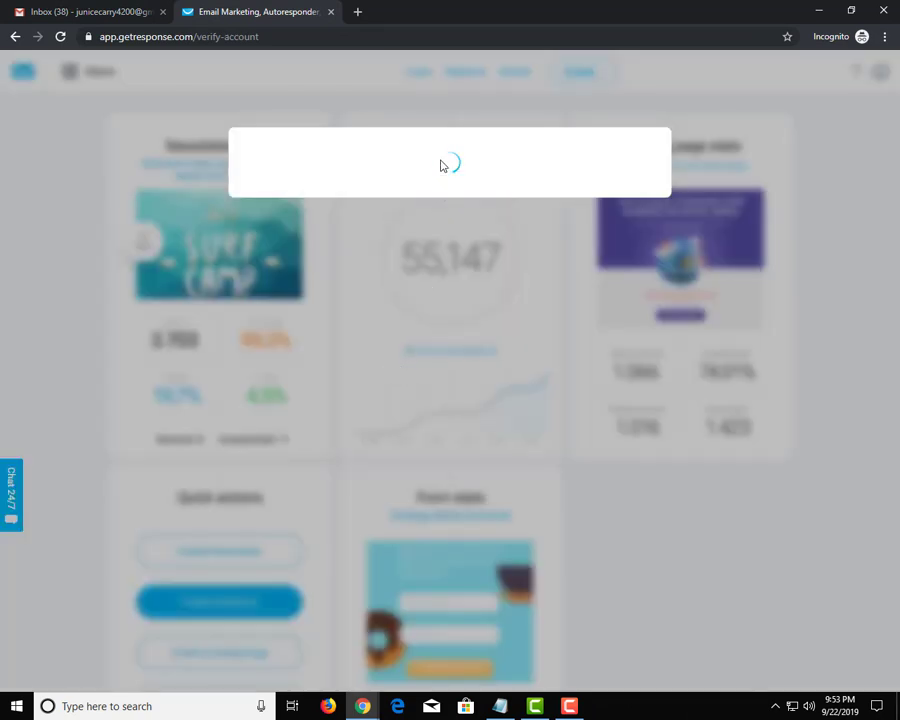
drag(451, 174, 424, 174)
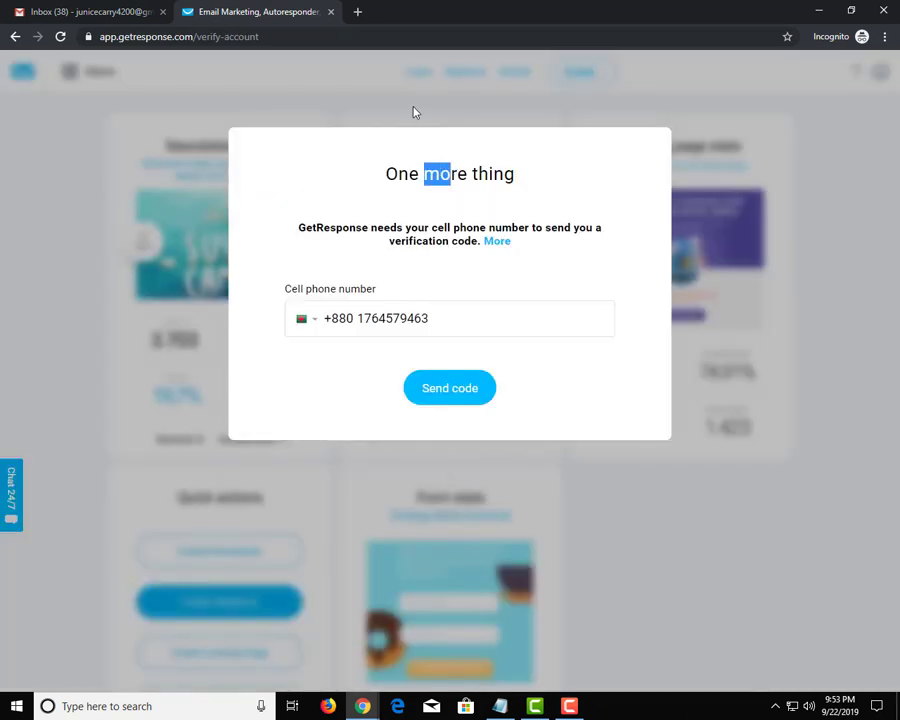
drag(415, 112, 421, 302)
click(452, 306)
click(452, 403)
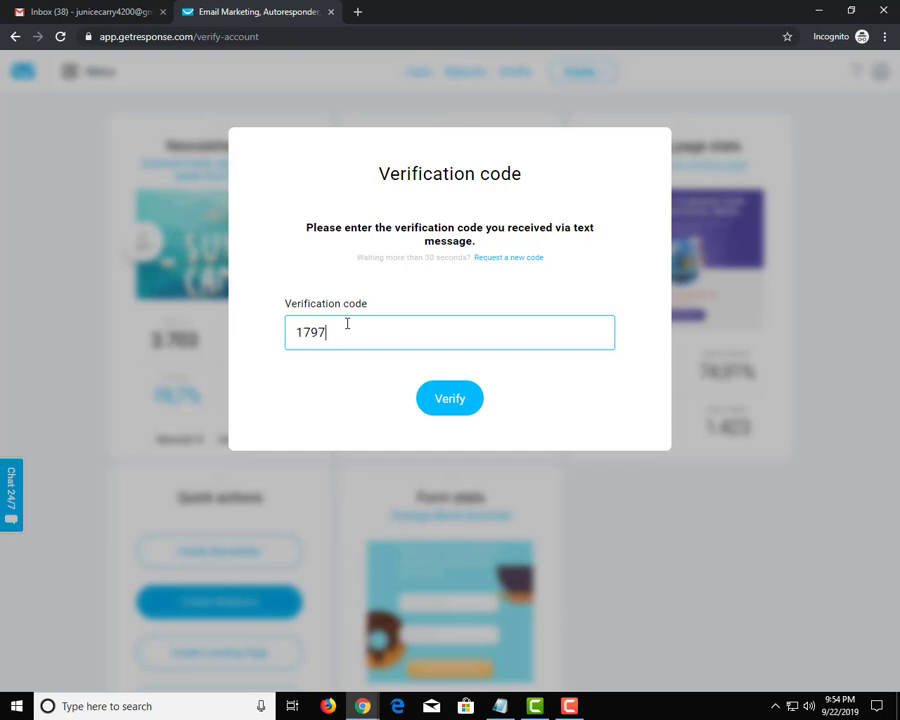
click(479, 398)
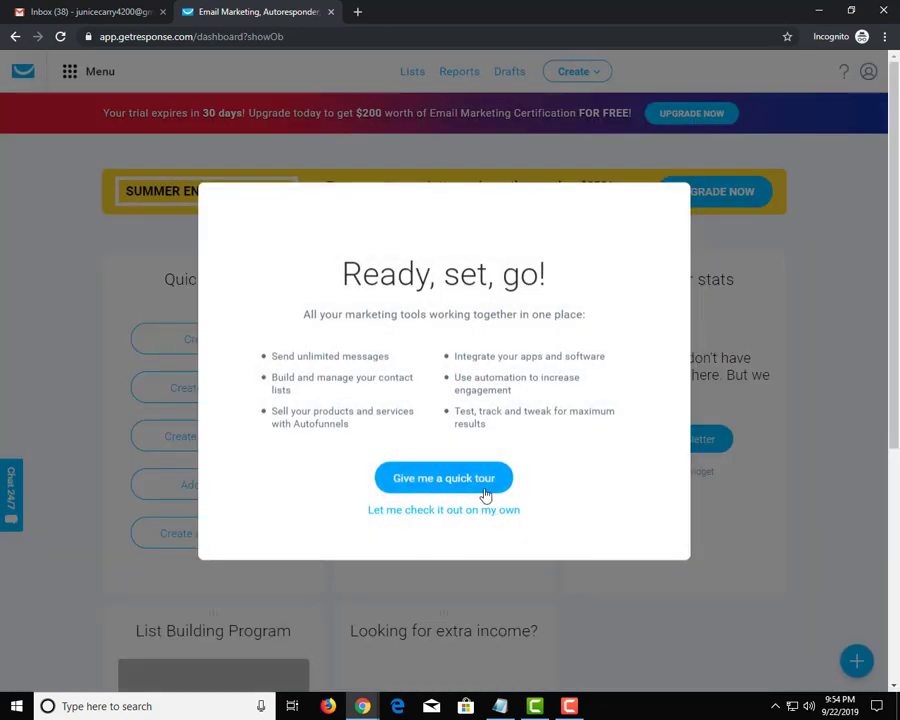
- Dismiss the Ready, set, go! welcome dialog and go to the Lists page
click(465, 512)
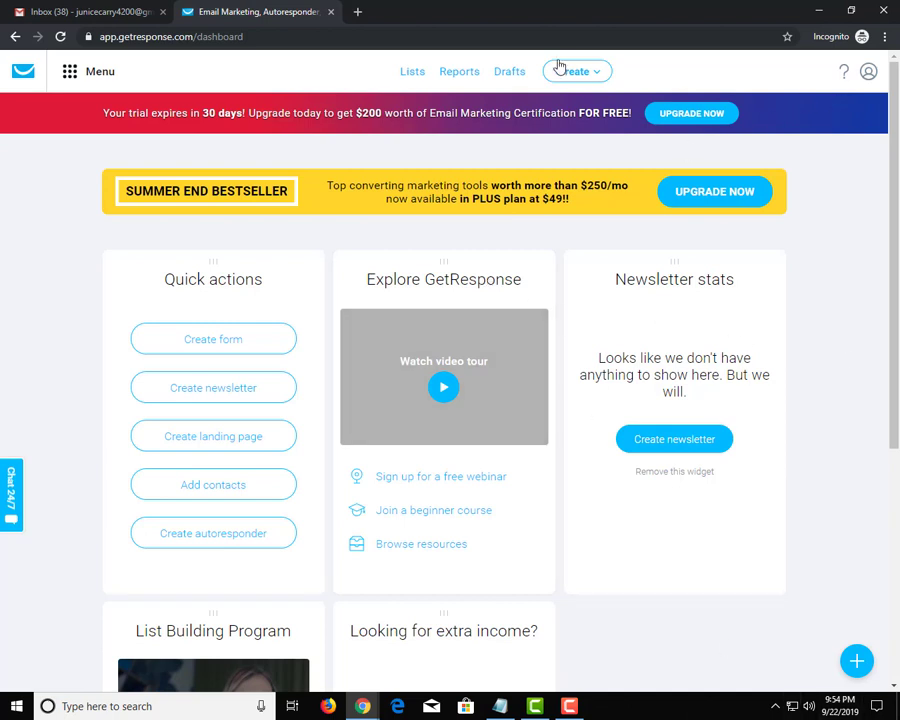
click(413, 72)
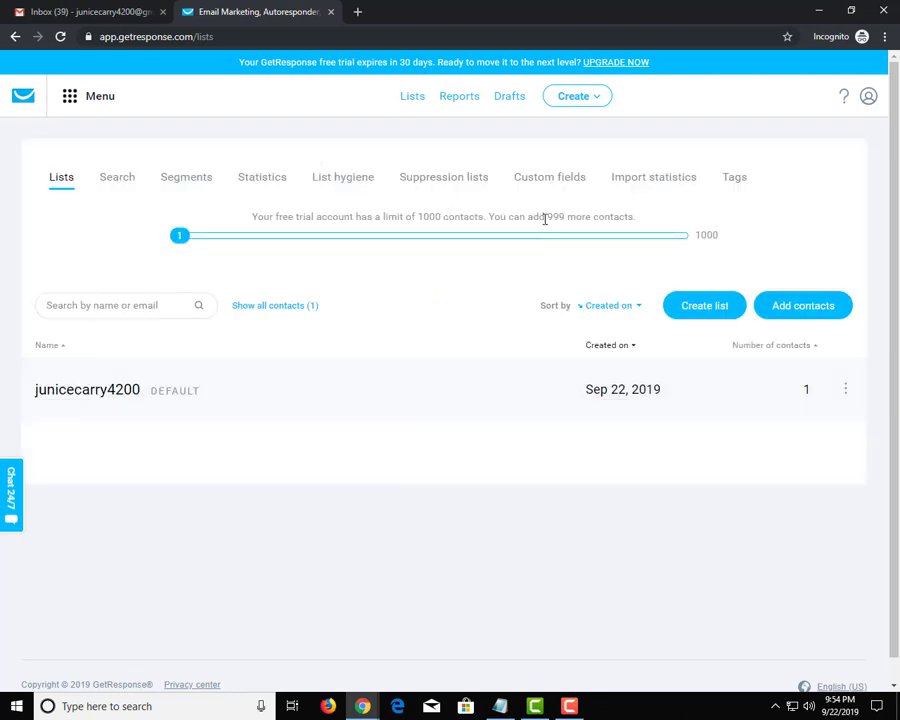
- Create a new contact list, replacing the rejected capitalised name with lowercase my_top_list
drag(545, 218, 686, 225)
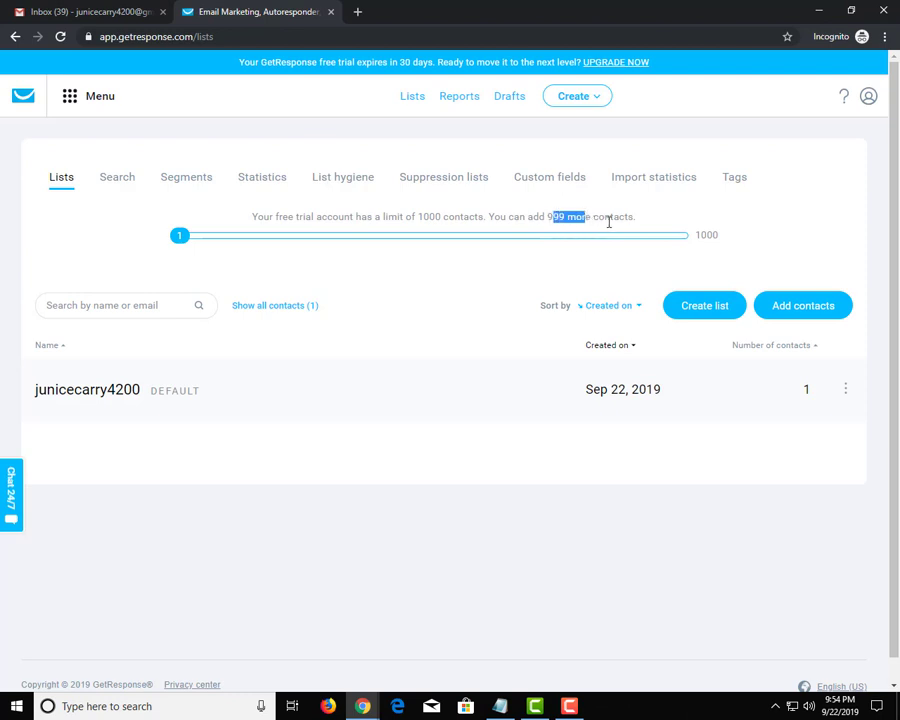
click(726, 303)
click(432, 237)
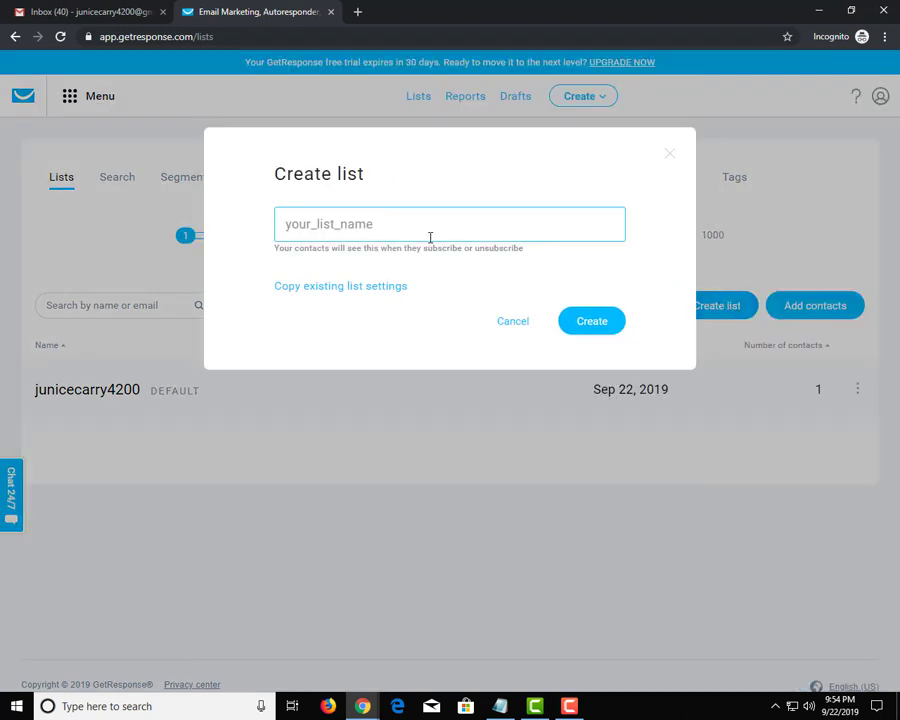
text(My_List_Asad)
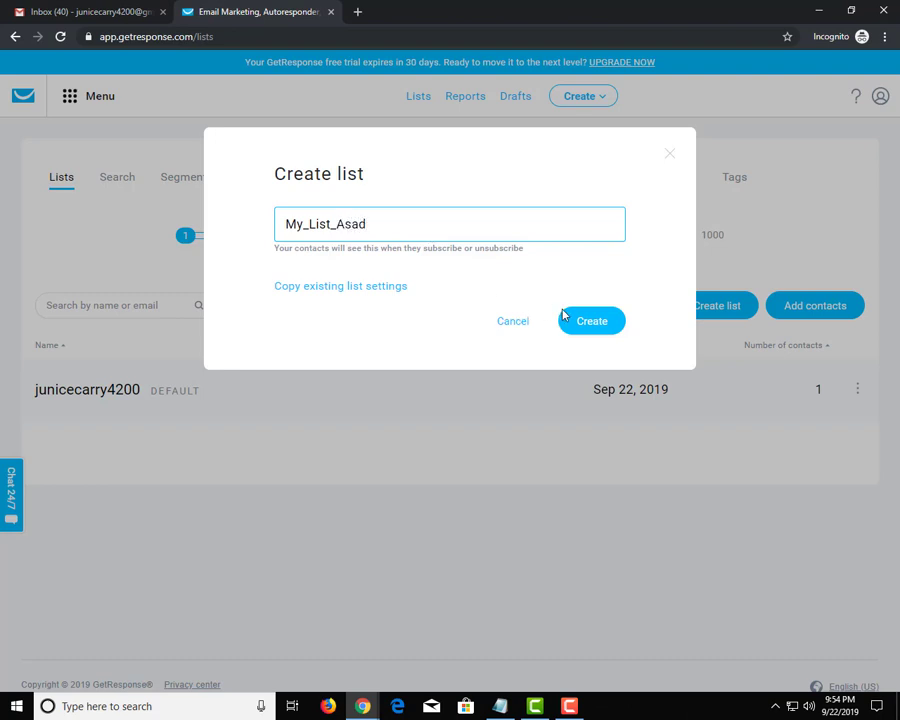
click(576, 320)
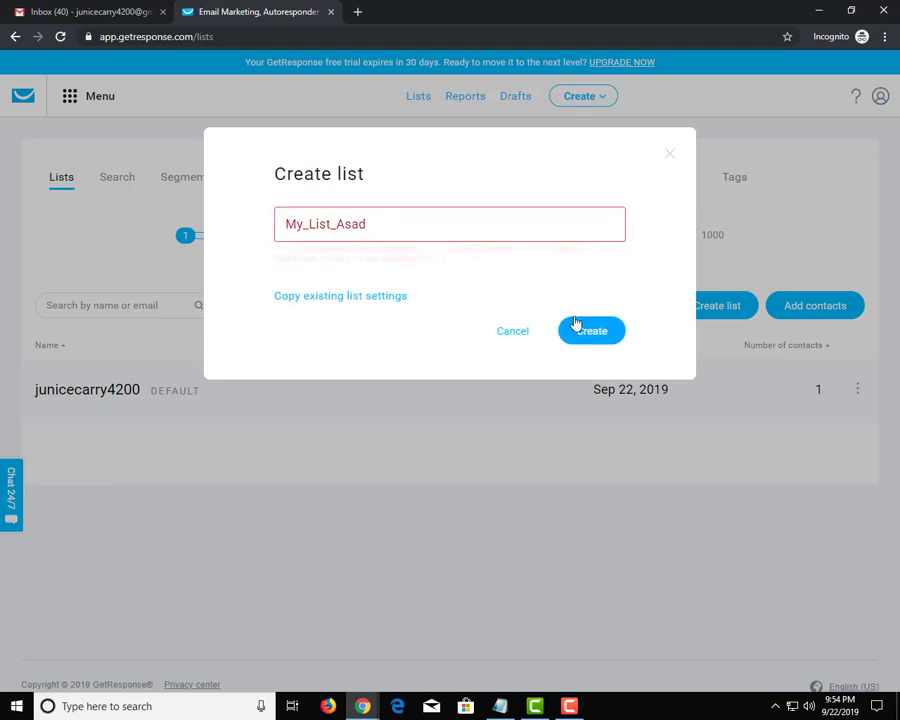
click(416, 228)
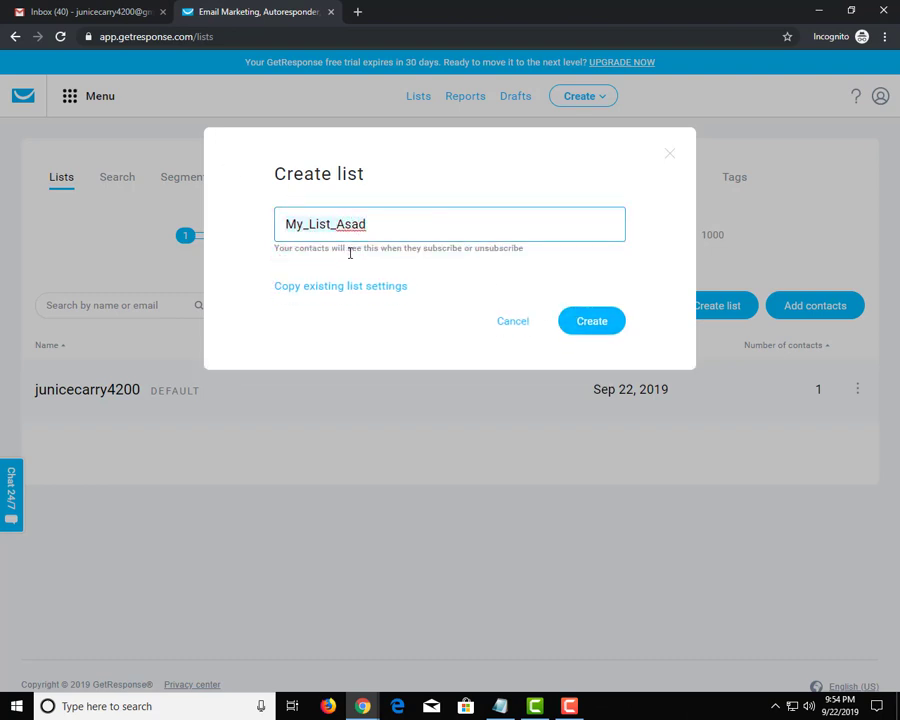
key(ctrl+a)
text(my)
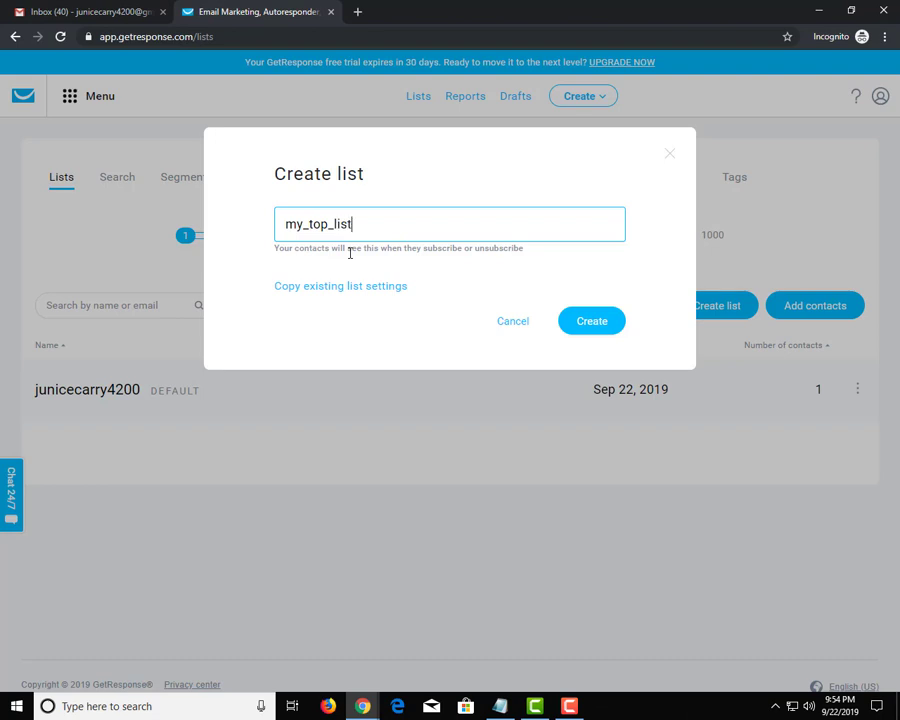
click(569, 334)
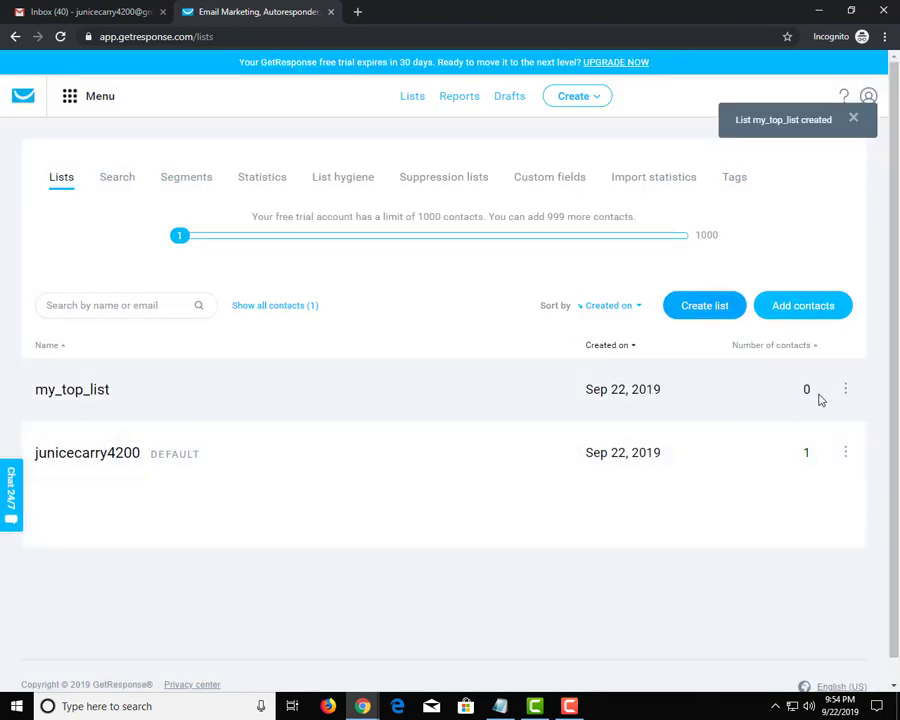
- Choose Add contacts for my_top_list and set the import to Paste from file
click(846, 390)
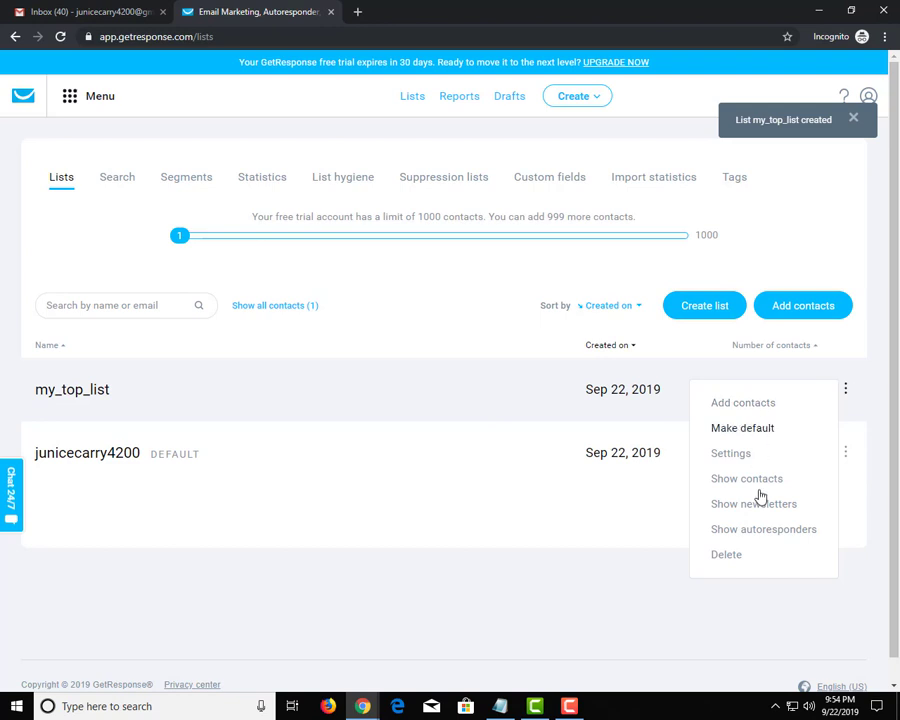
click(745, 405)
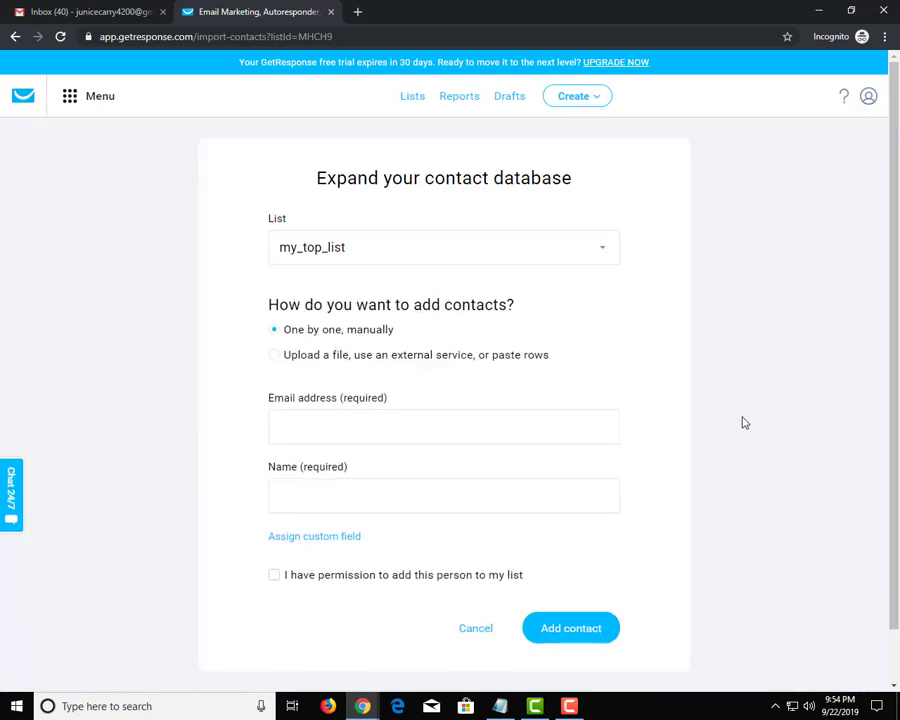
click(348, 414)
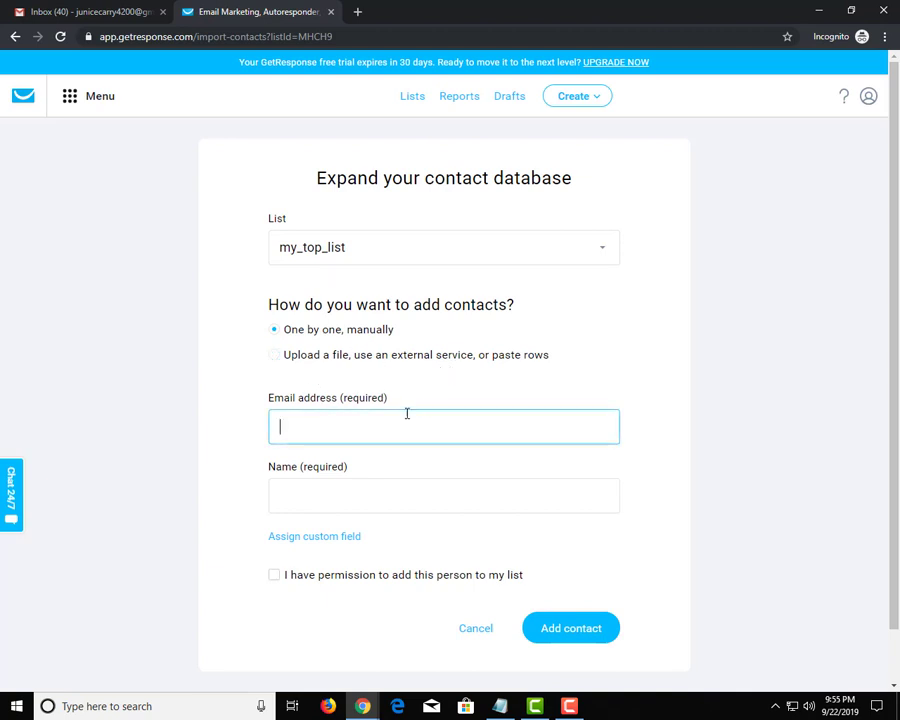
click(285, 358)
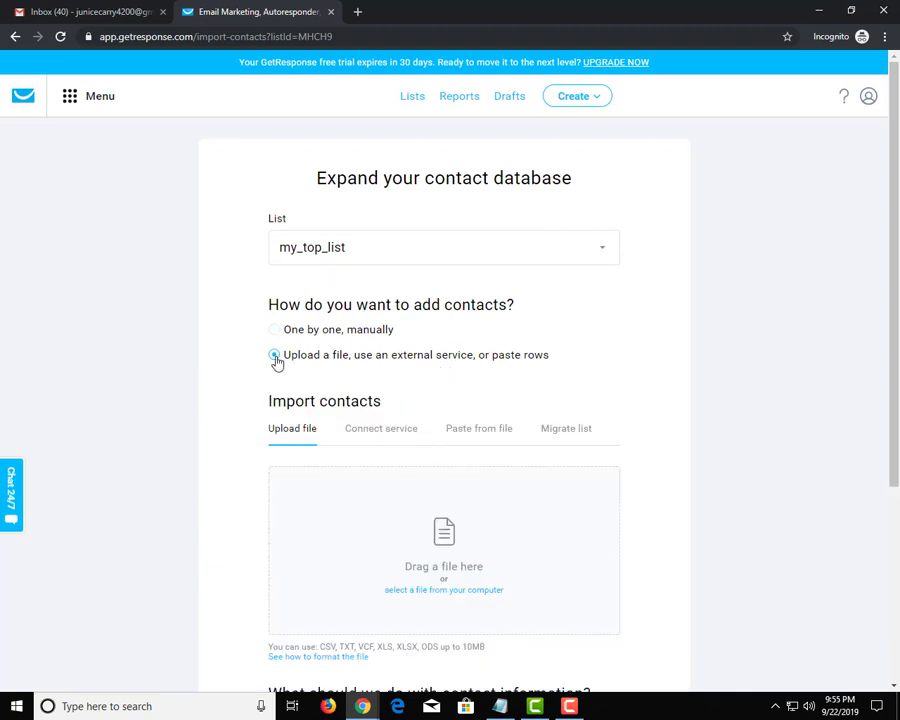
scroll(451, 281, down, 4)
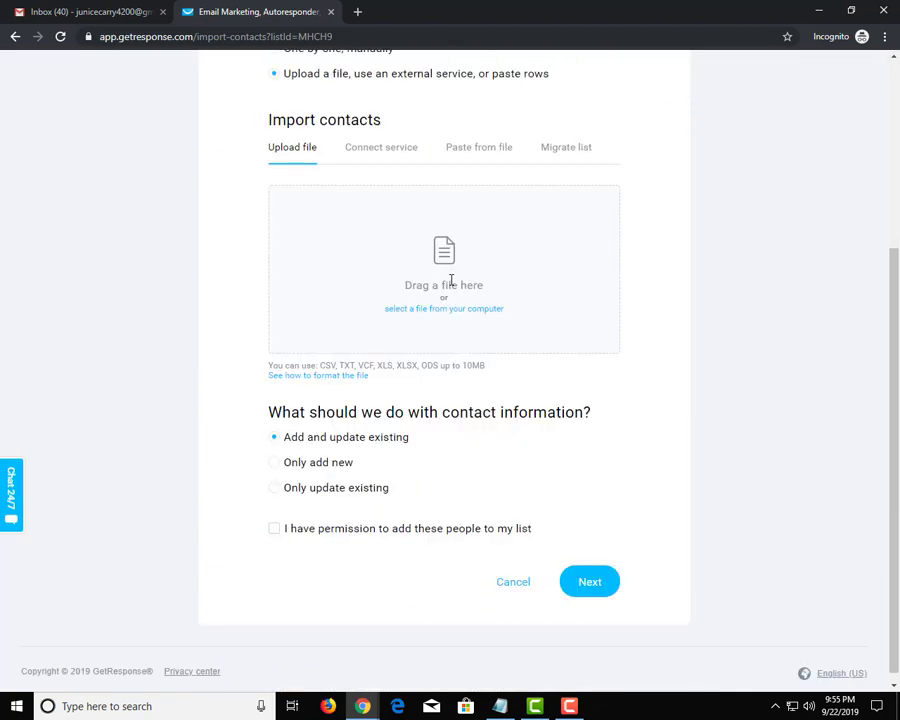
click(484, 151)
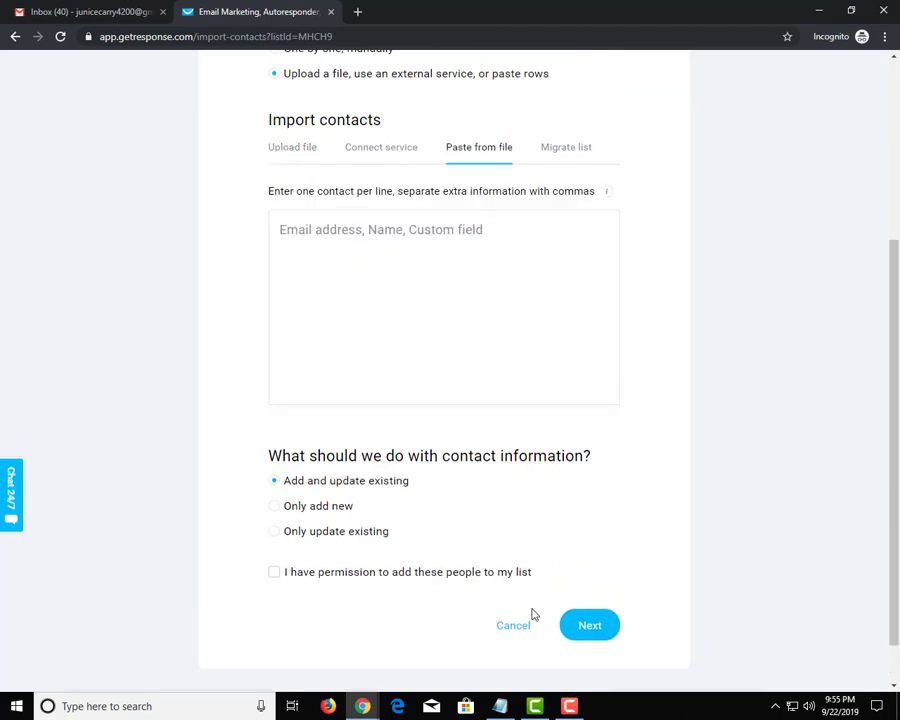
click(499, 706)
click(497, 706)
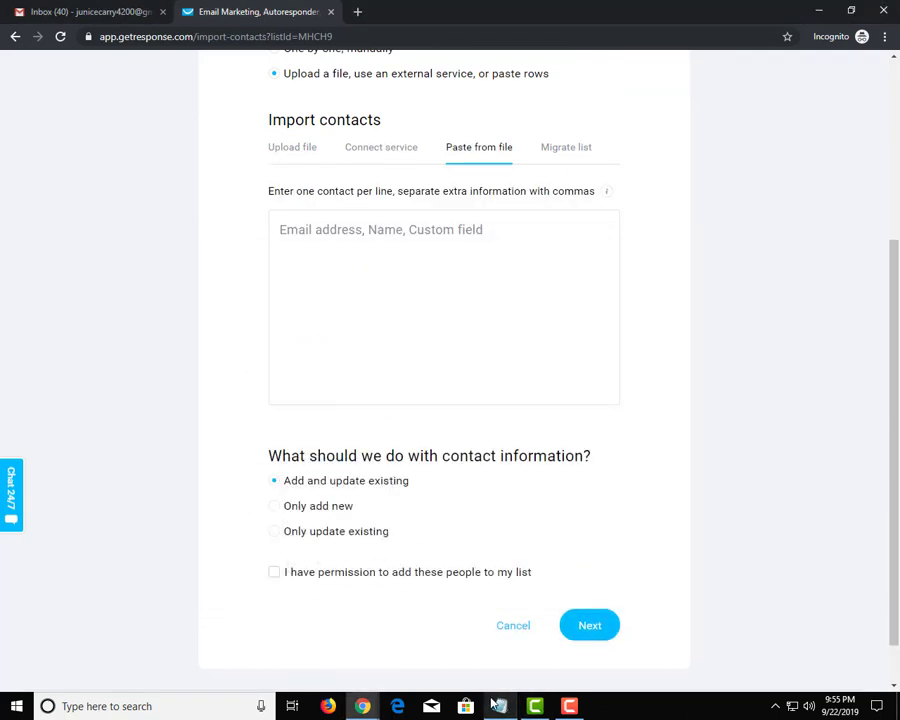
- Open baki-26_Valid.txt, close it in Notepad, and reopen it in Notepad++
click(818, 10)
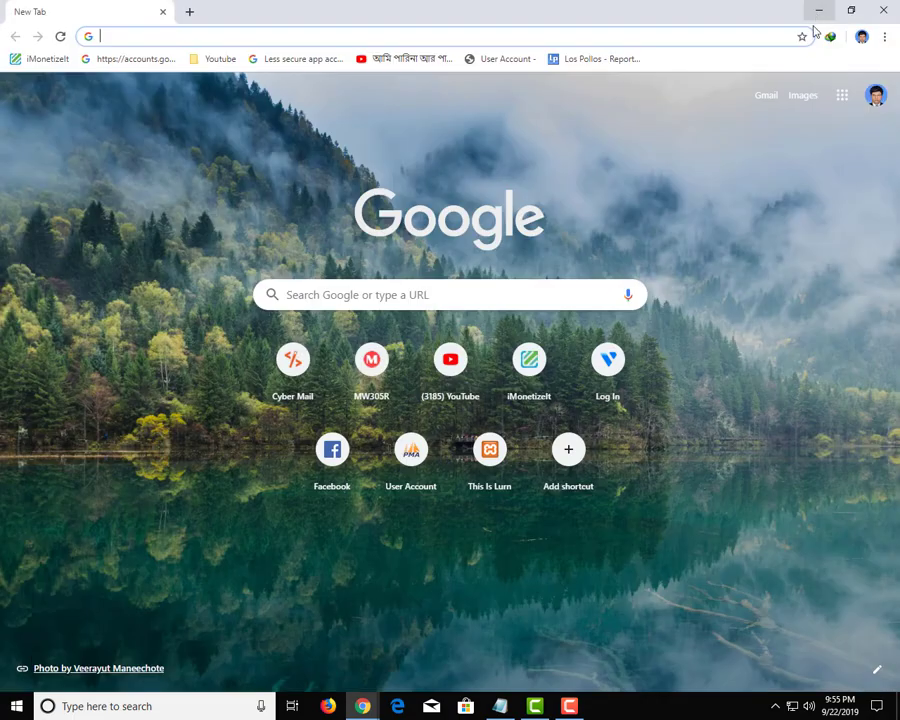
click(880, 10)
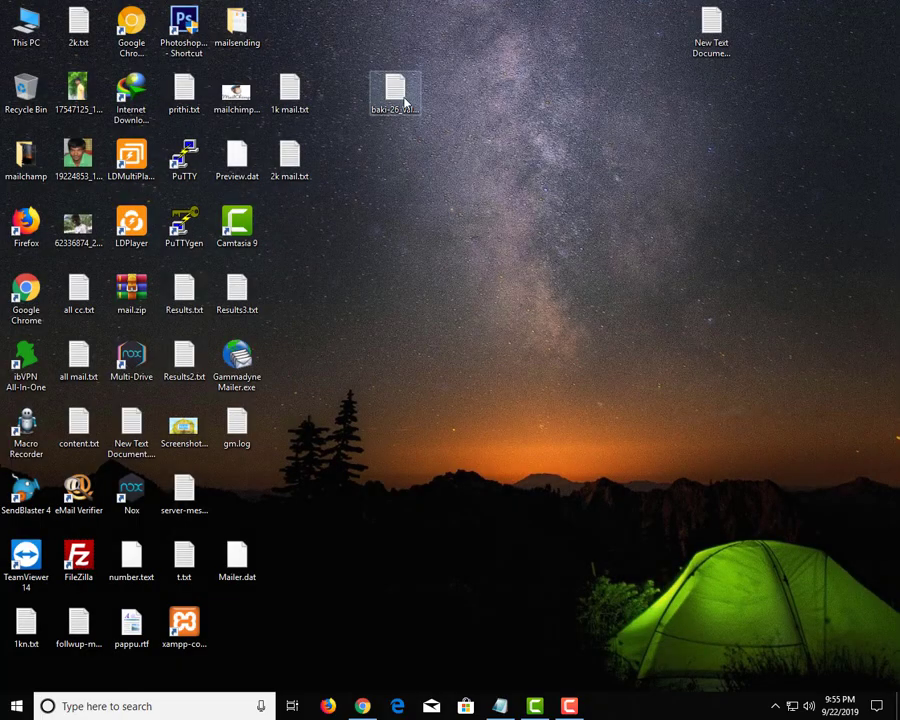
double_click(400, 102)
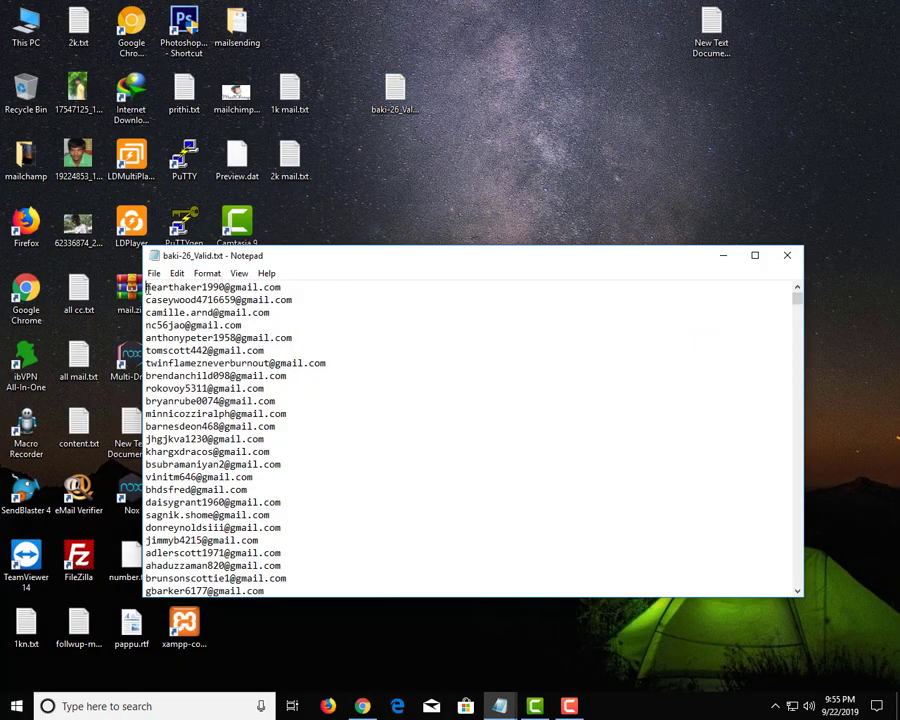
click(787, 255)
right_click(391, 75)
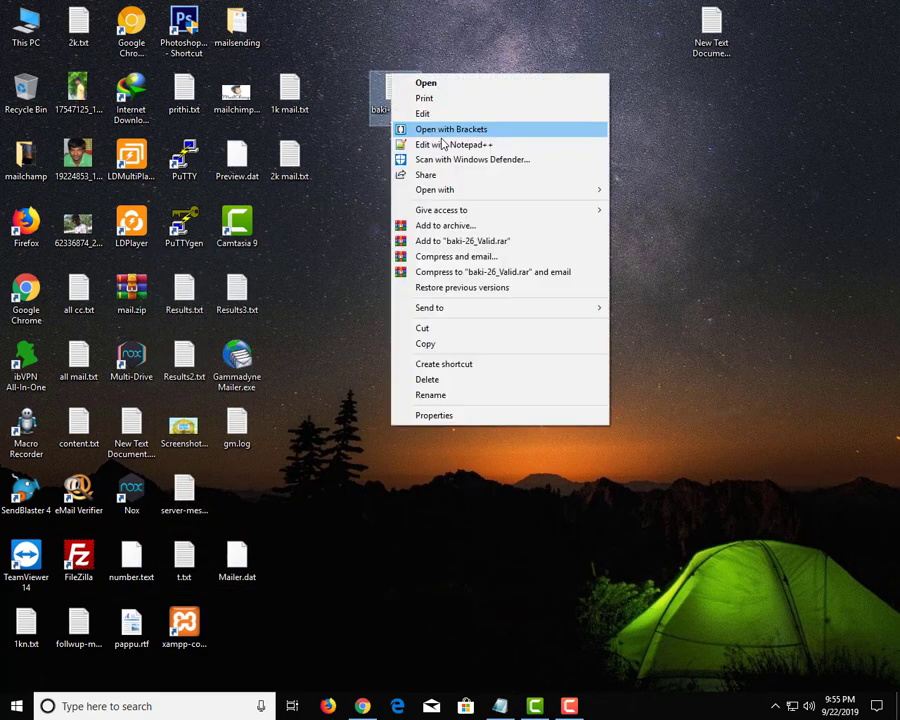
click(448, 144)
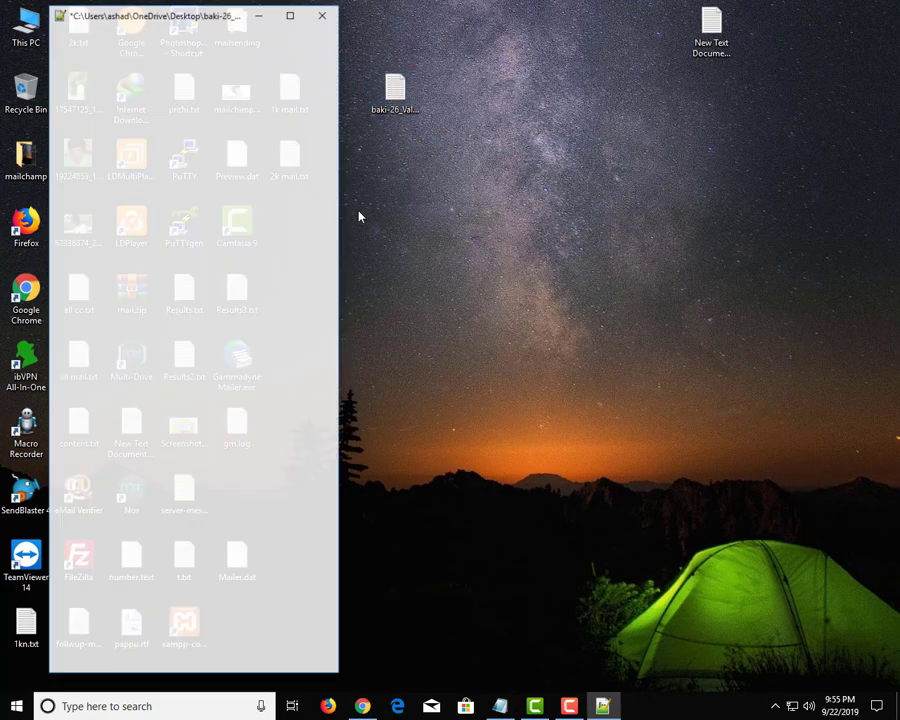
- Select the email addresses from line 2 down to line 808 and return to Chrome
drag(138, 104, 100, 716)
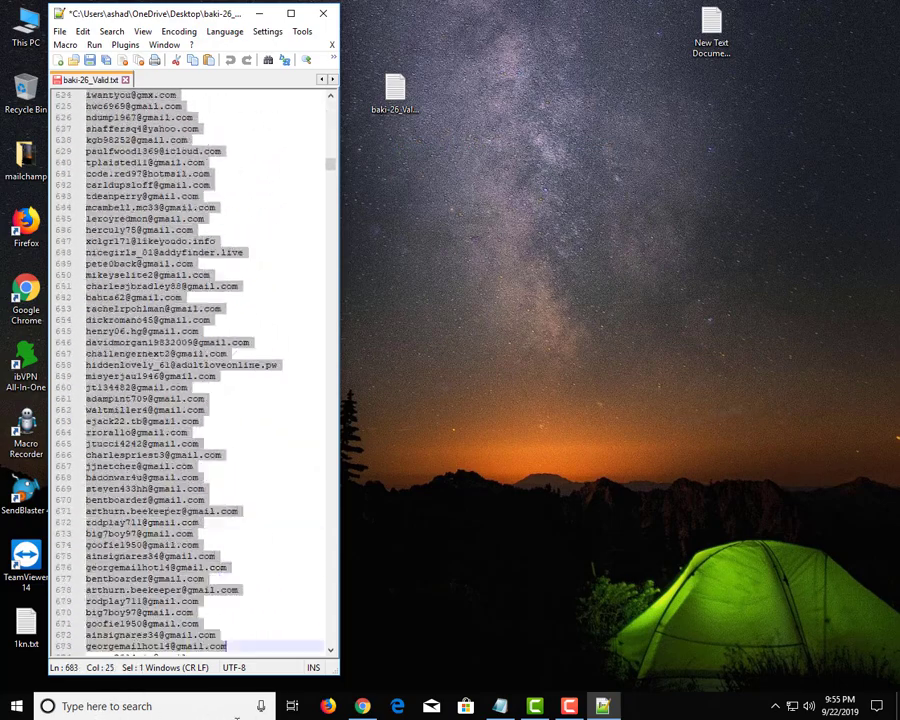
drag(100, 716, 253, 597)
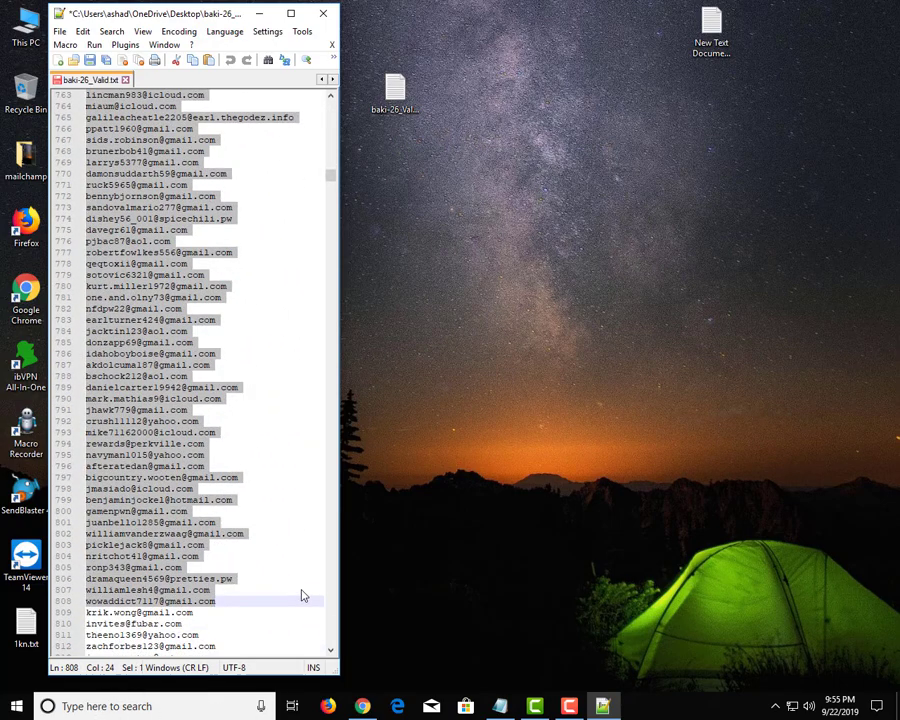
click(362, 706)
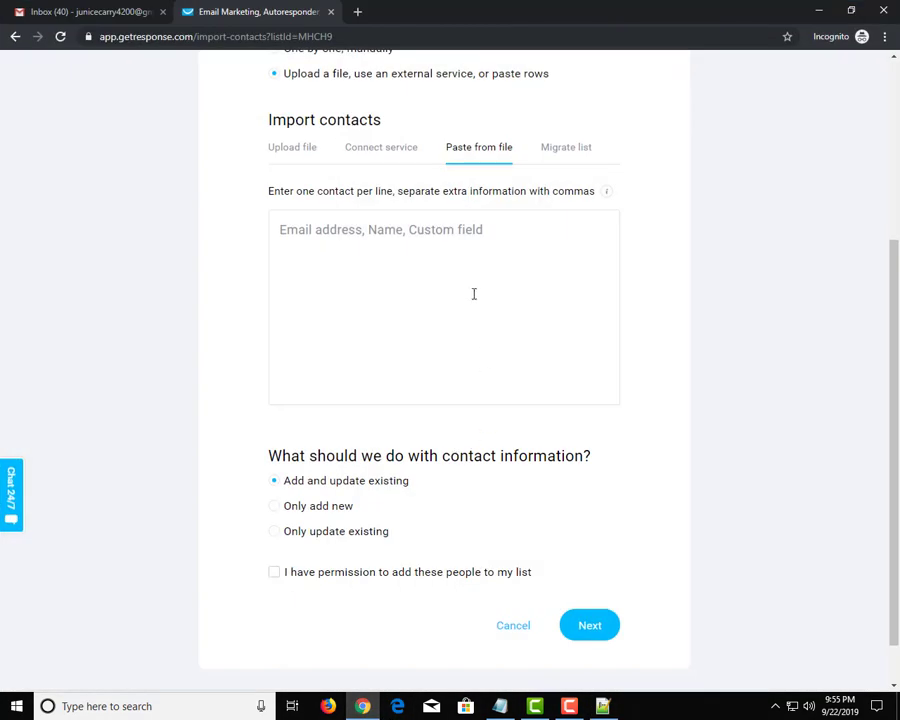
- Paste the email list, confirm permission, choose Only add new, and start the import
click(474, 292)
key(ctrl+v)
scroll(284, 450, down, 2)
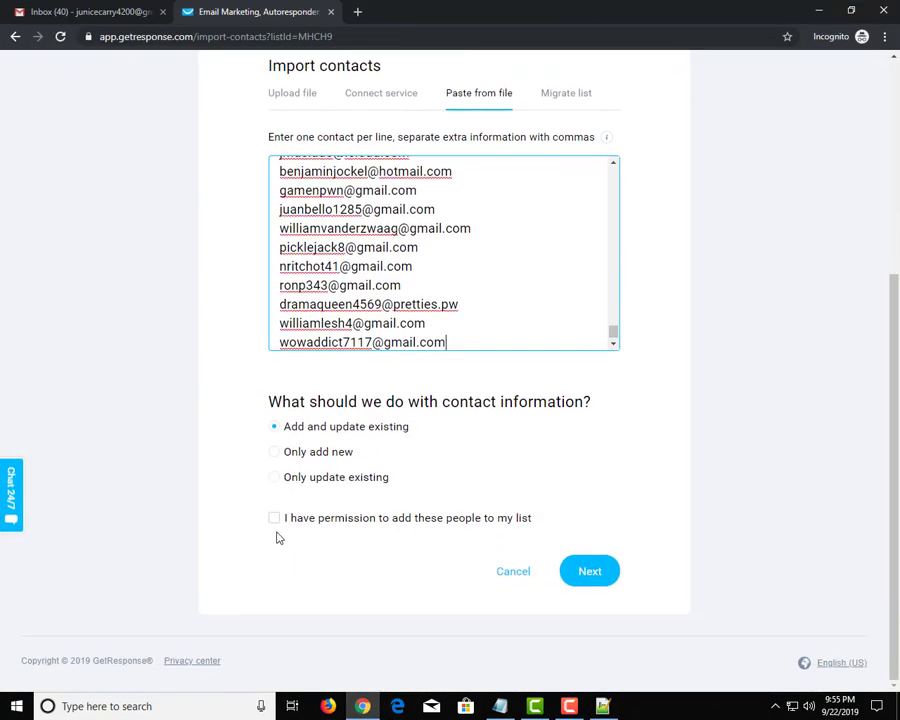
click(281, 521)
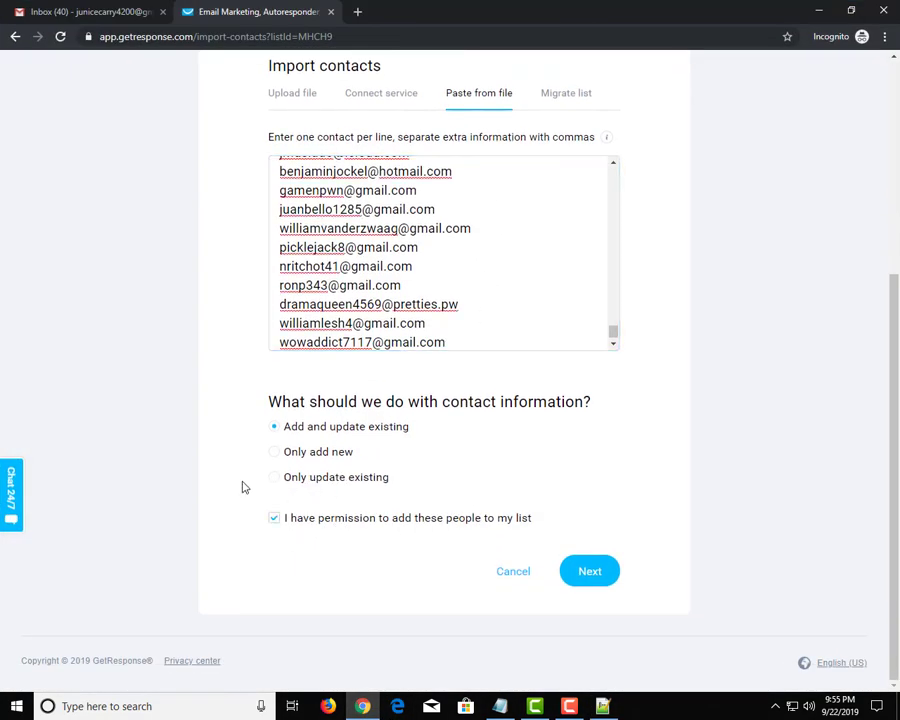
click(328, 458)
click(601, 576)
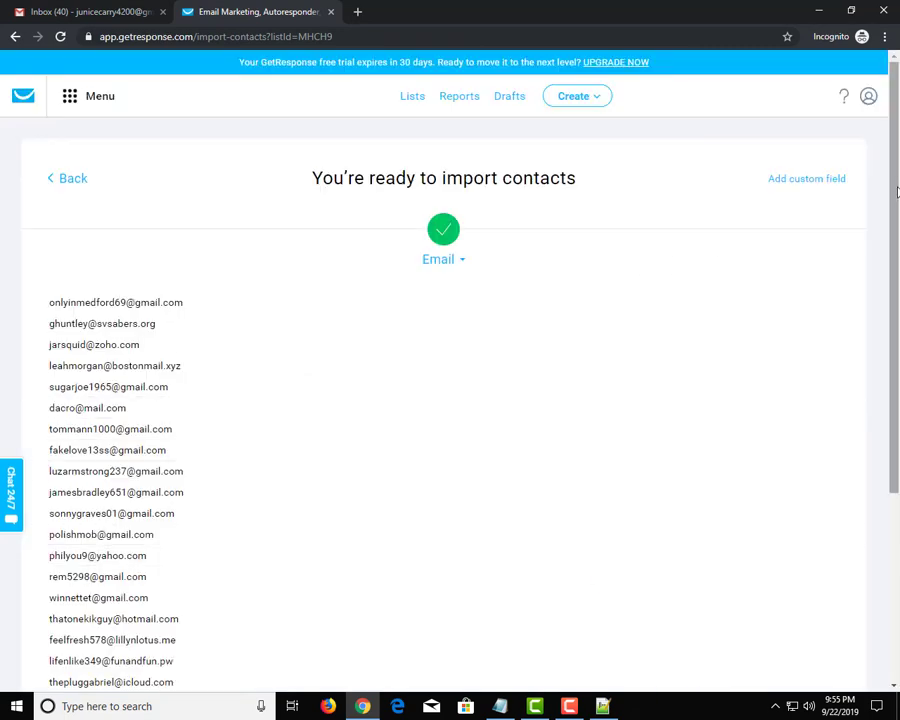
scroll(897, 192, down, 3)
click(414, 571)
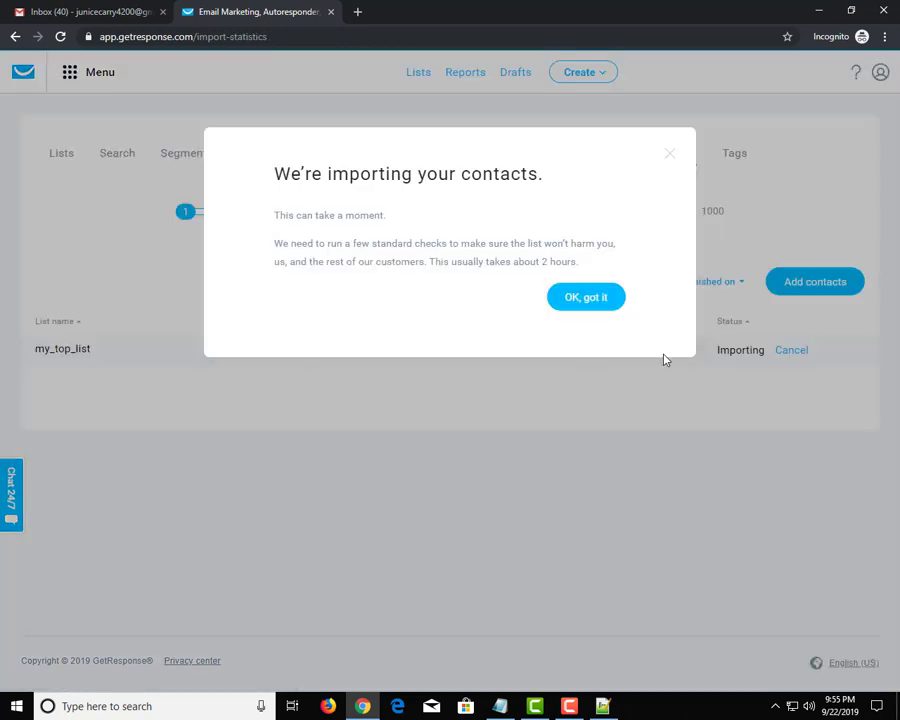
- Dismiss the importing notice, wait for completion (807 uploaded, 742 added, 30 invalid), then open Create
click(585, 305)
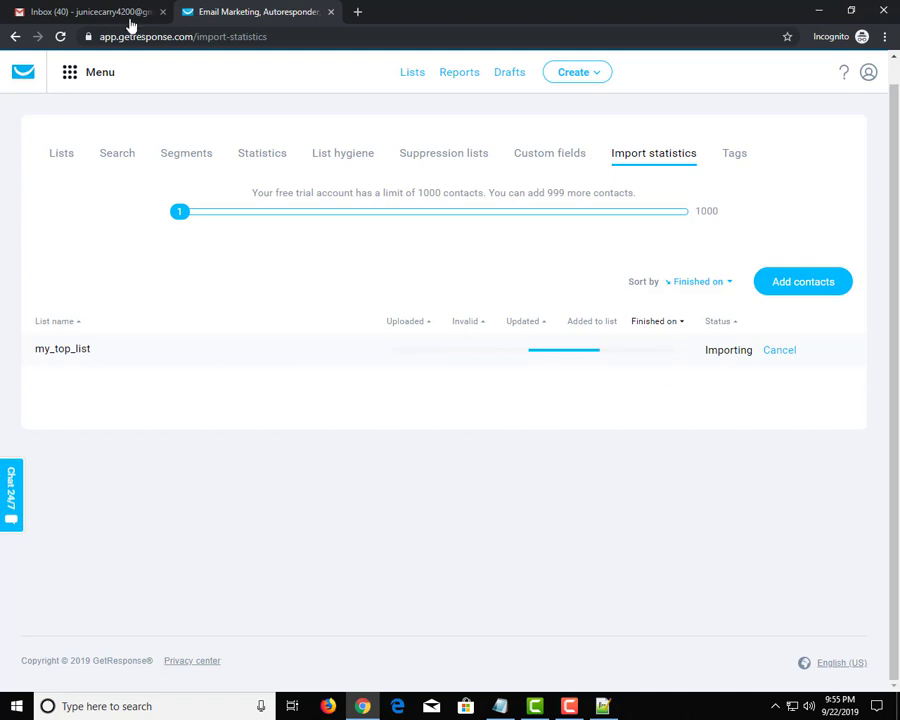
click(590, 72)
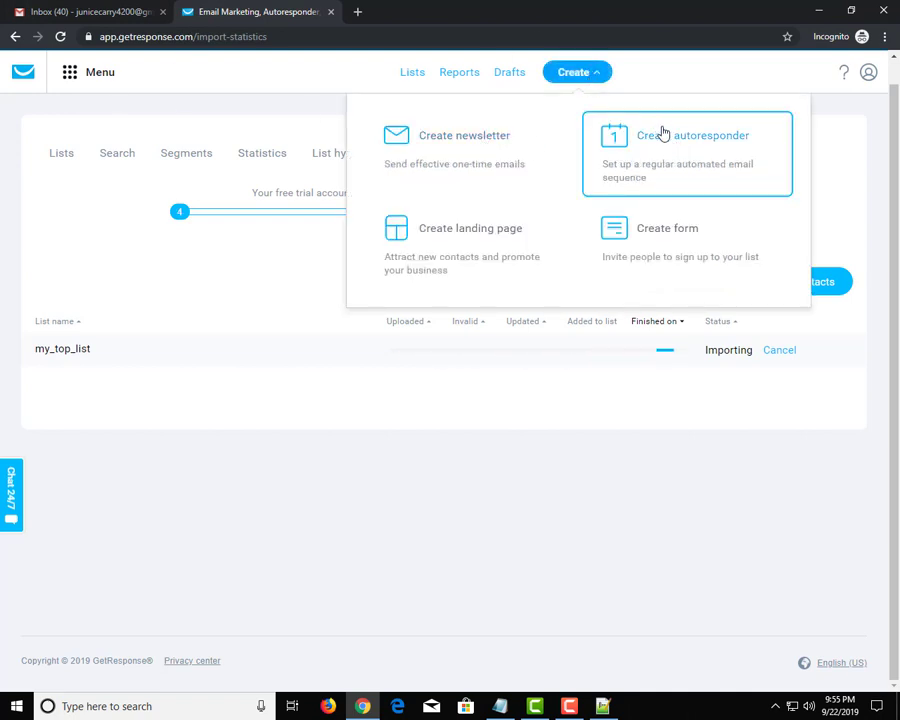
click(505, 495)
click(575, 72)
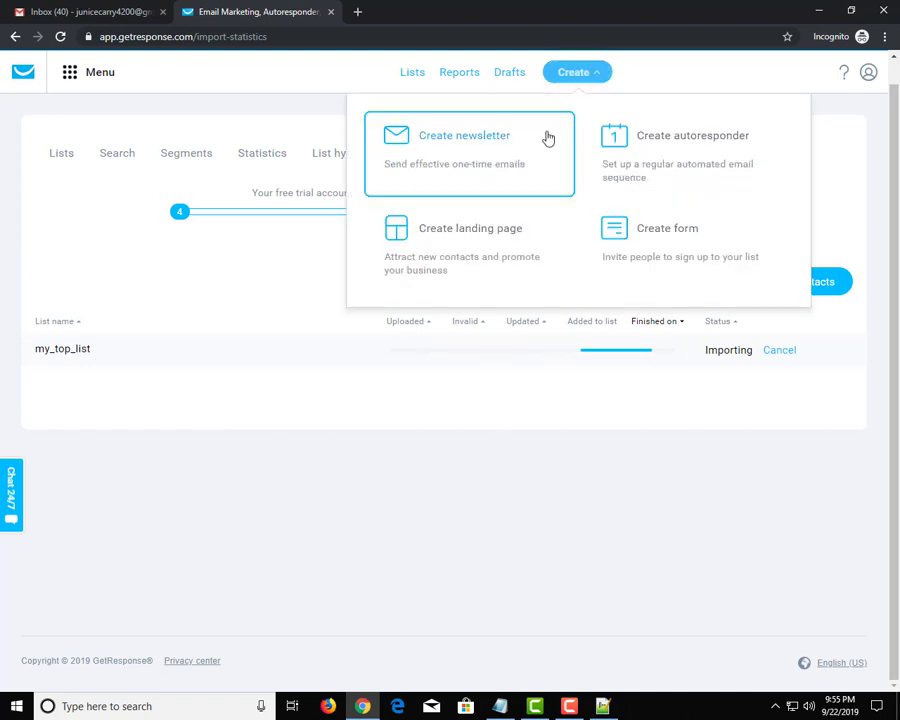
right_click(637, 137)
click(584, 74)
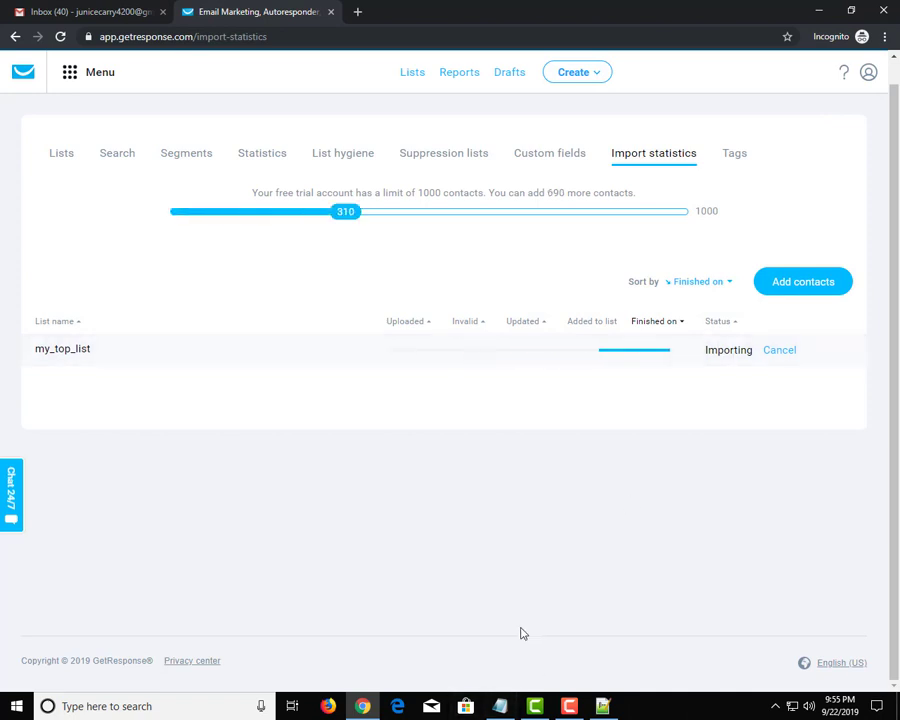
click(571, 707)
click(826, 630)
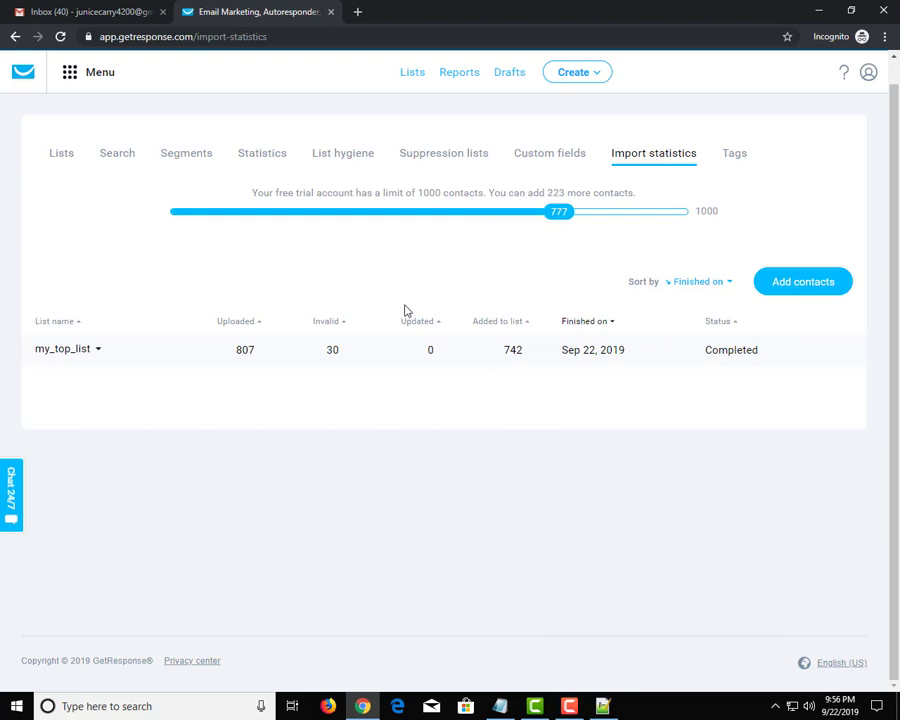
click(585, 80)
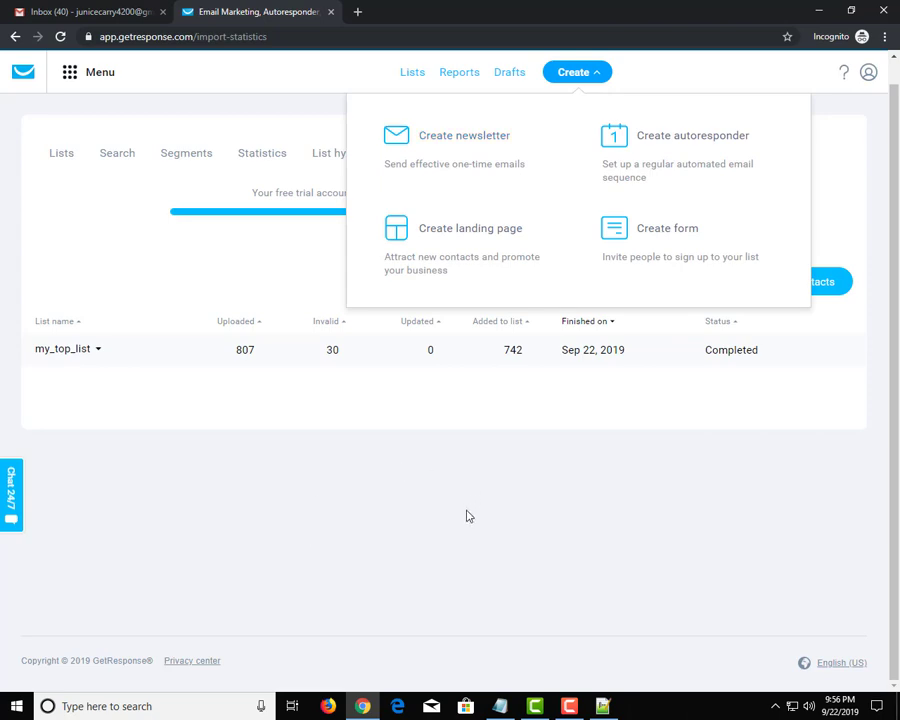
- From the dashboard, create a newsletter using the Drag-and-Drop Email Editor
click(90, 78)
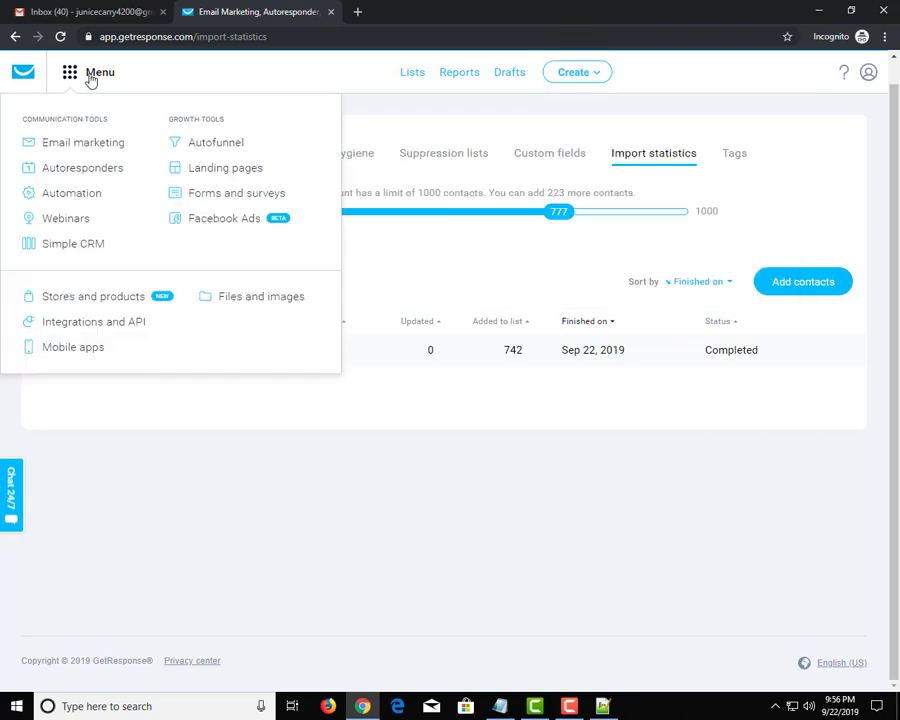
click(22, 72)
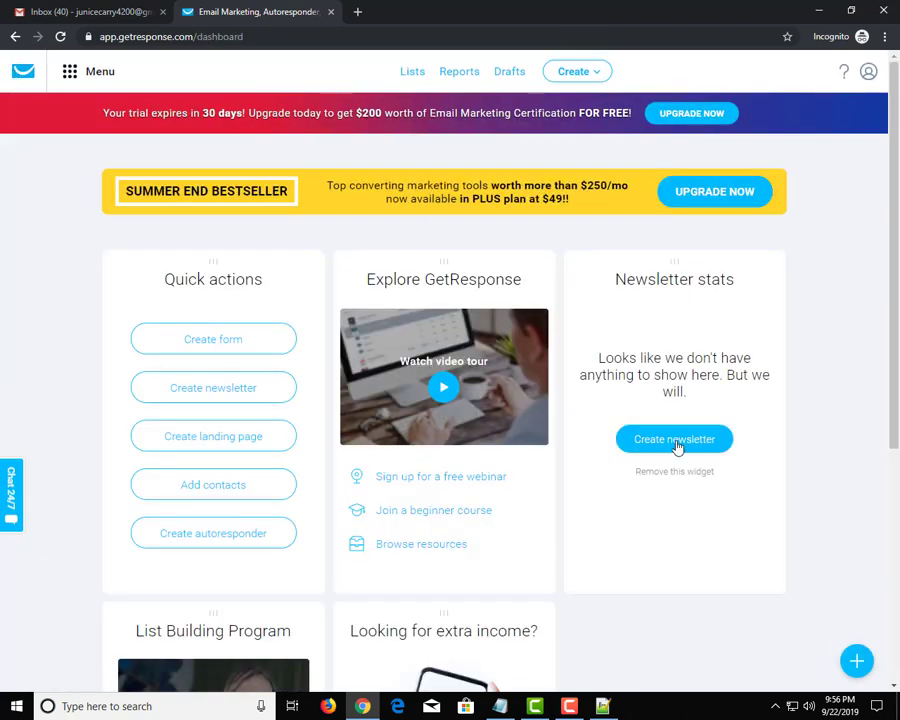
click(677, 445)
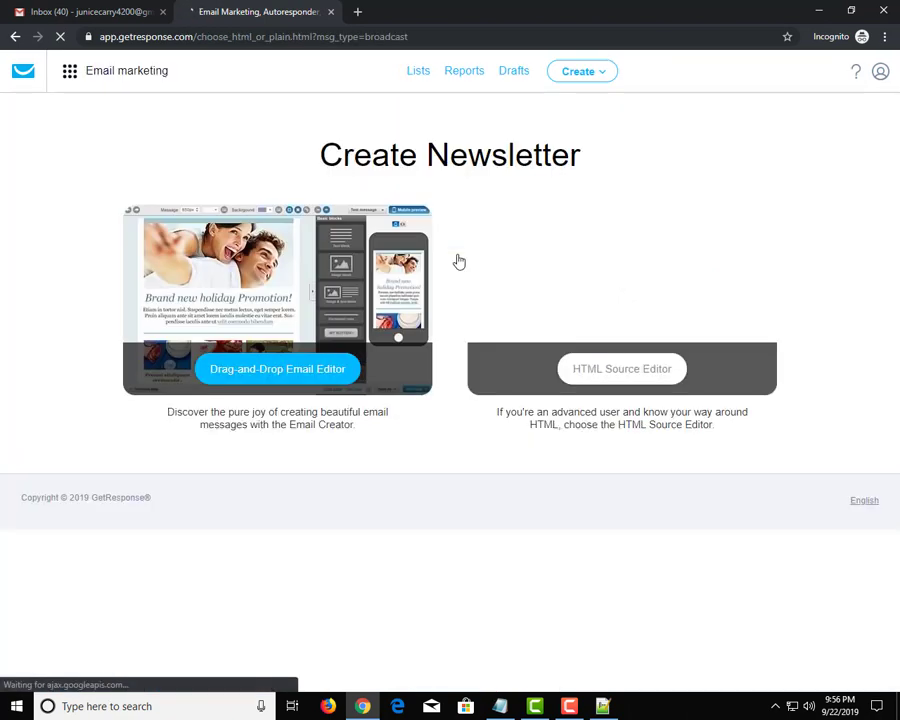
click(643, 369)
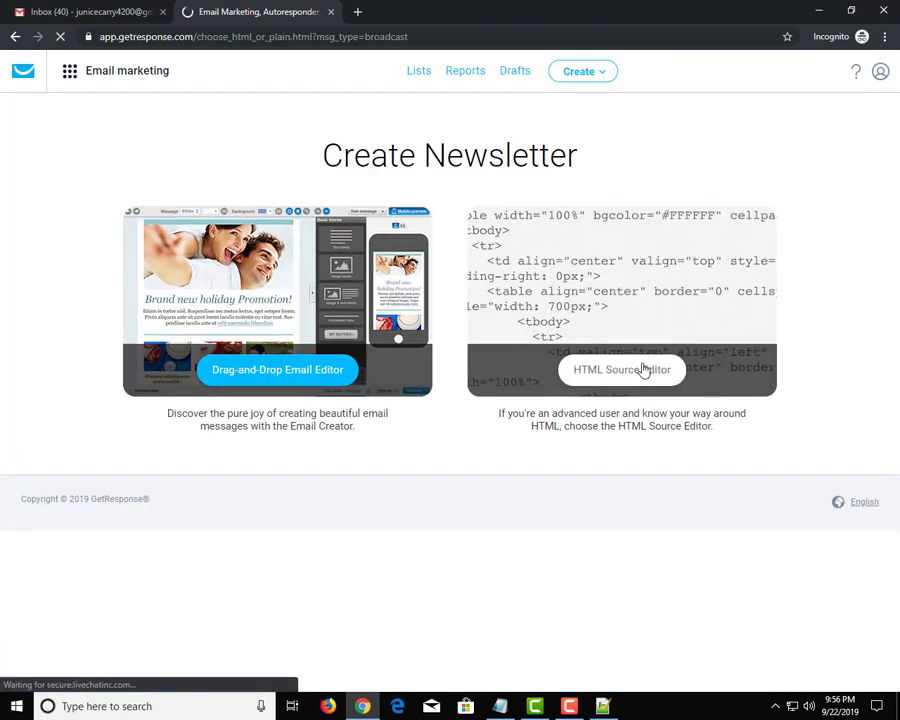
click(222, 382)
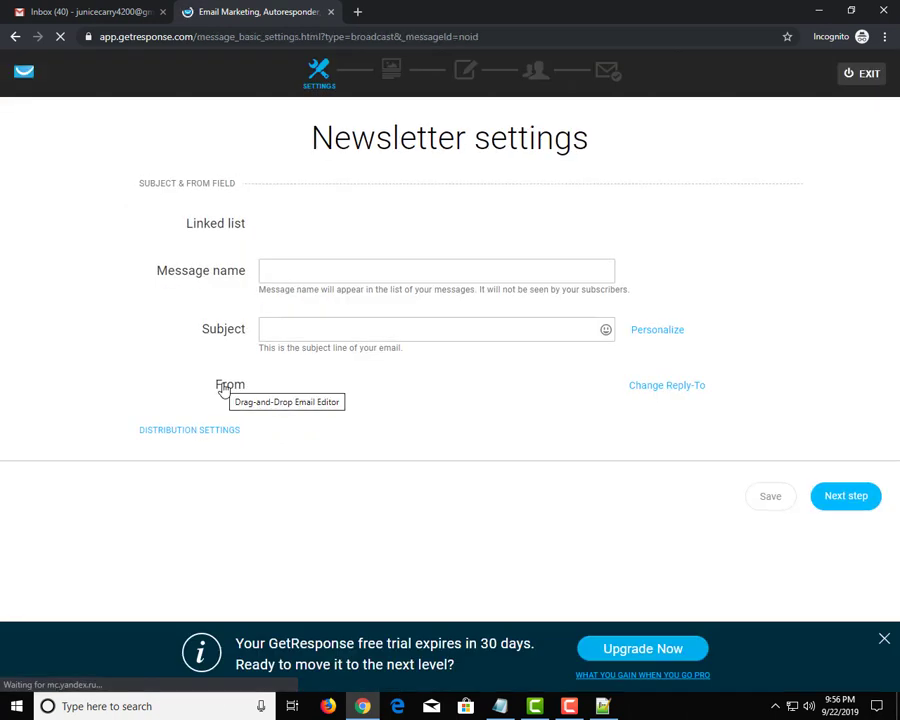
- Enter message name 'Re' and subject 're', then continue to the message-creation step
click(309, 266)
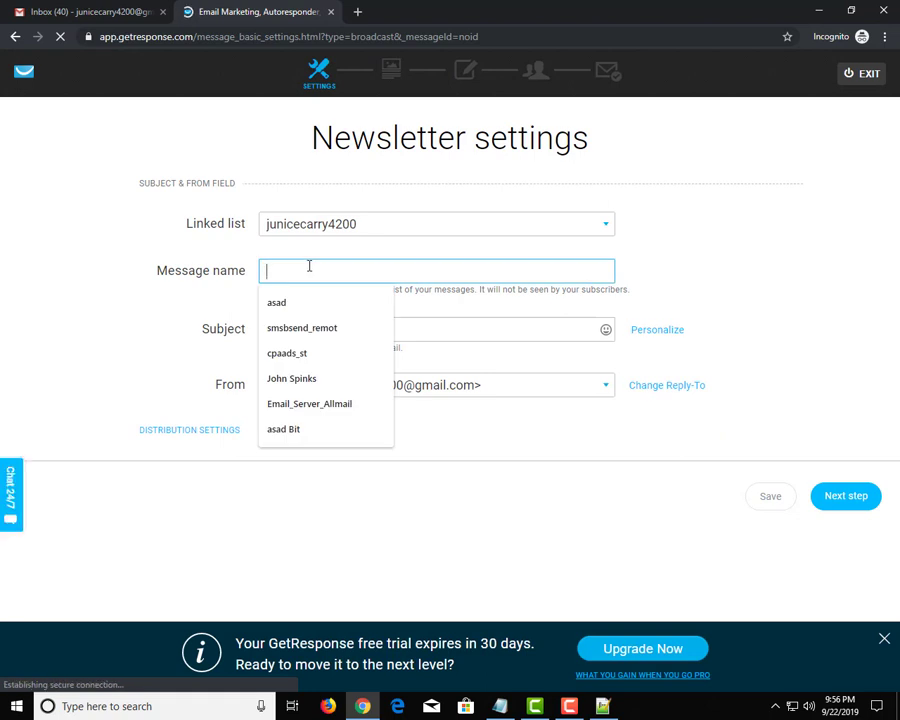
text(Re)
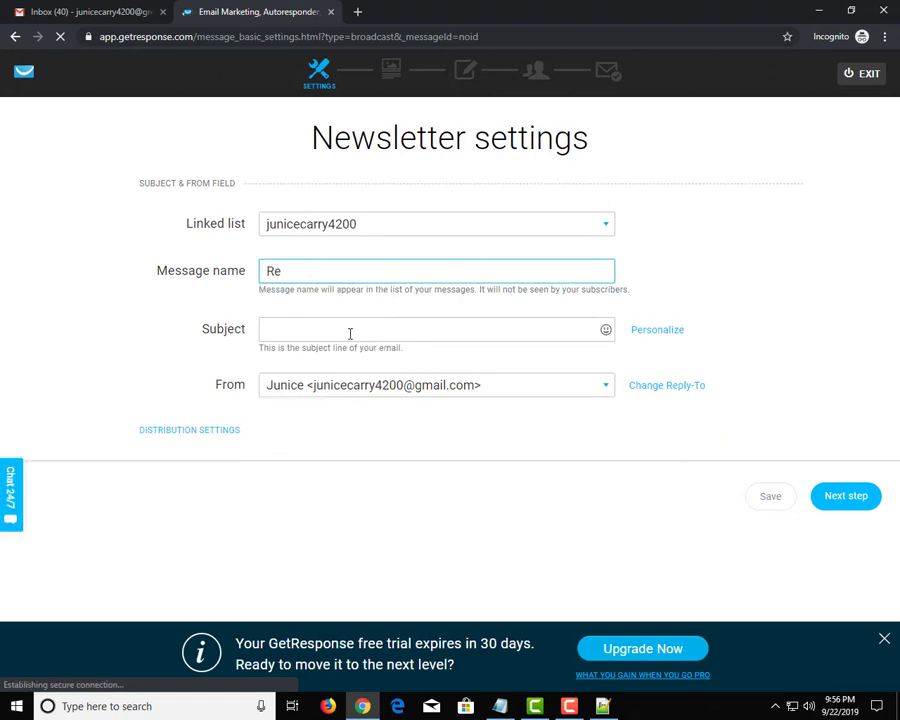
click(350, 333)
text(re)
click(493, 515)
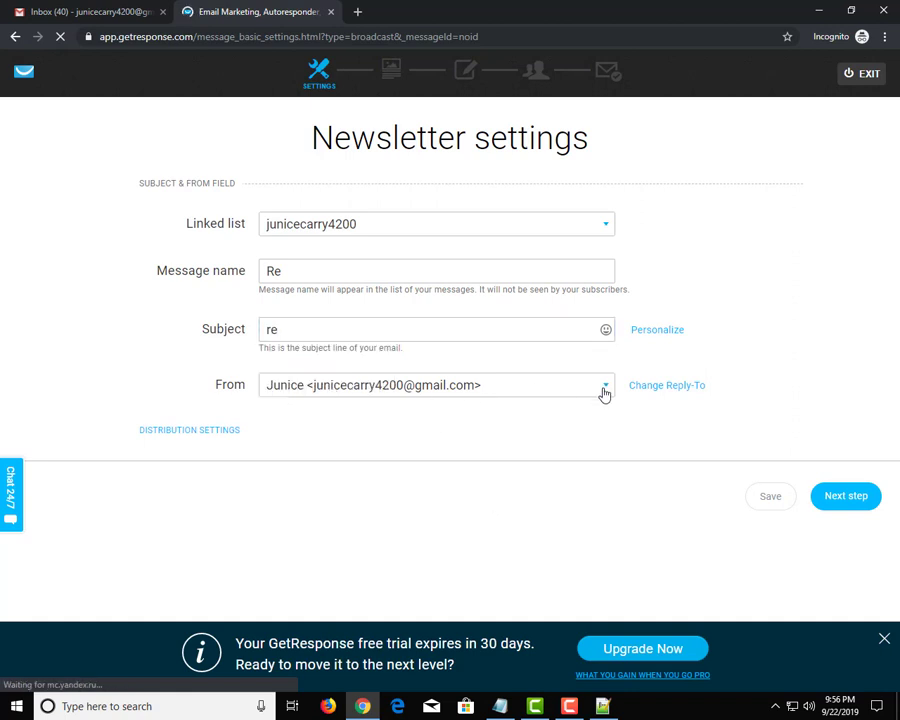
click(822, 508)
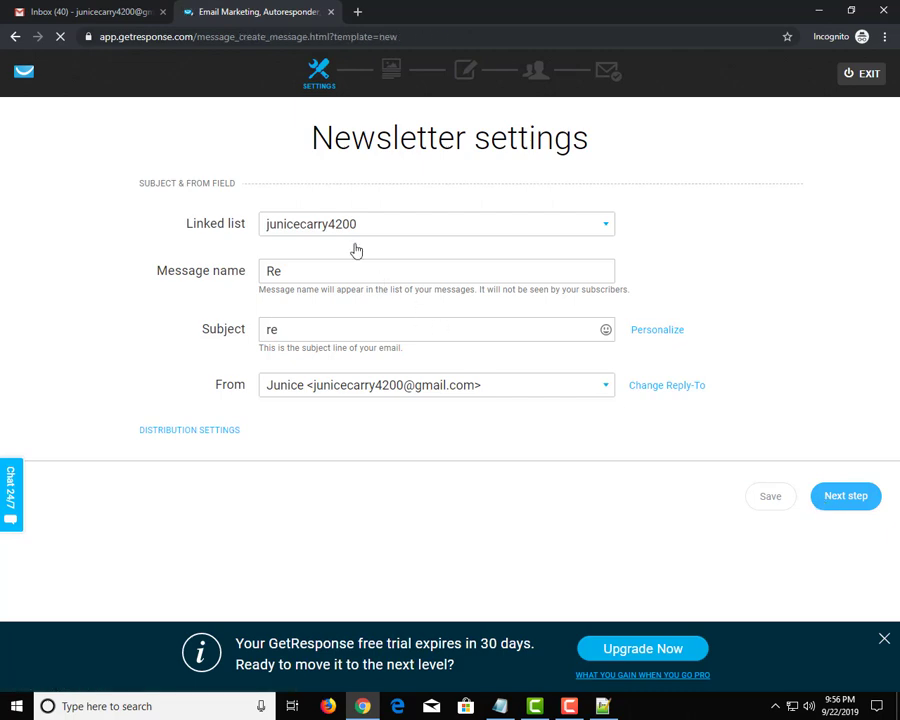
double_click(530, 7)
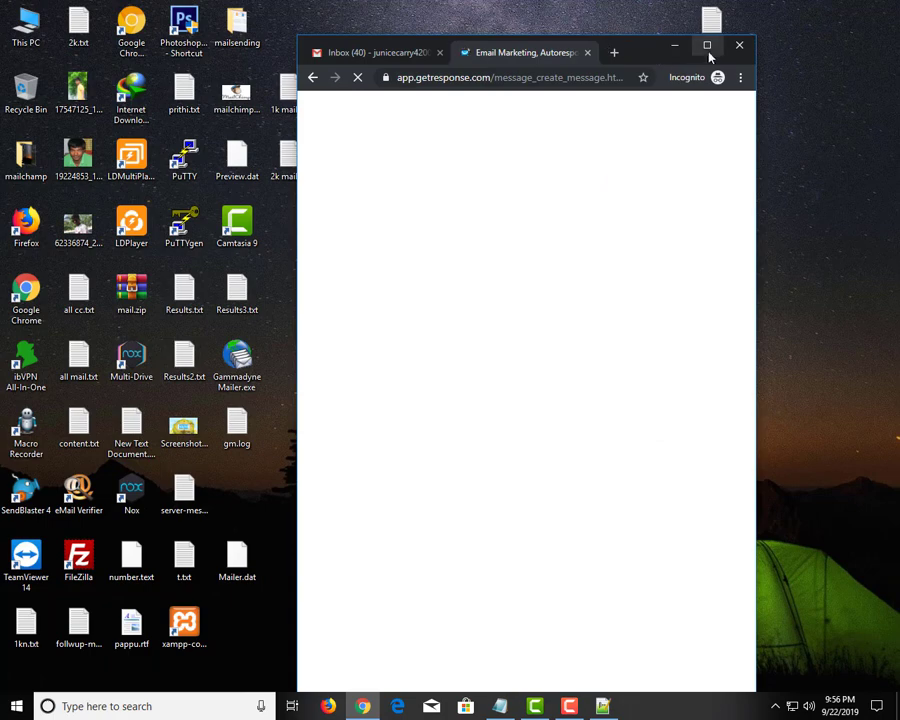
- Refresh the desktop twice and resize Chrome into a smaller window beside the desktop files
click(708, 48)
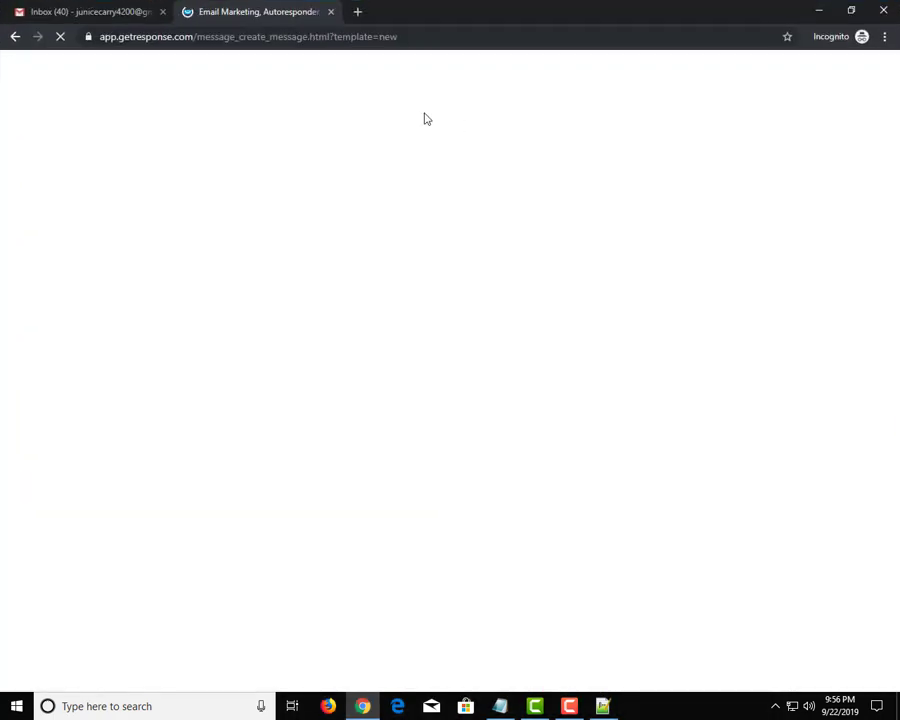
double_click(400, 12)
right_click(442, 3)
click(472, 39)
right_click(442, 3)
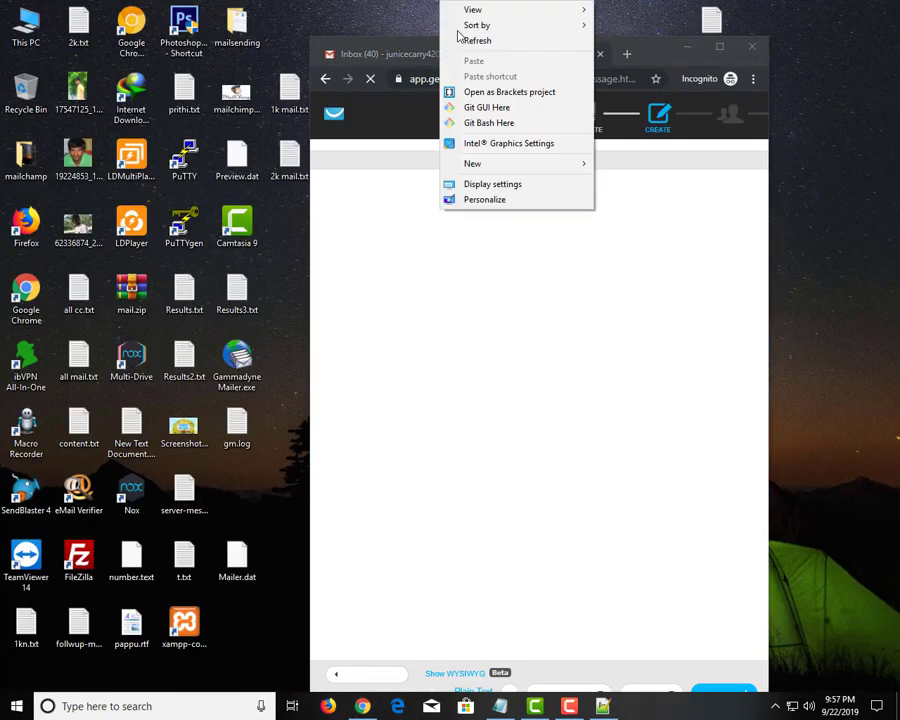
click(472, 39)
click(718, 47)
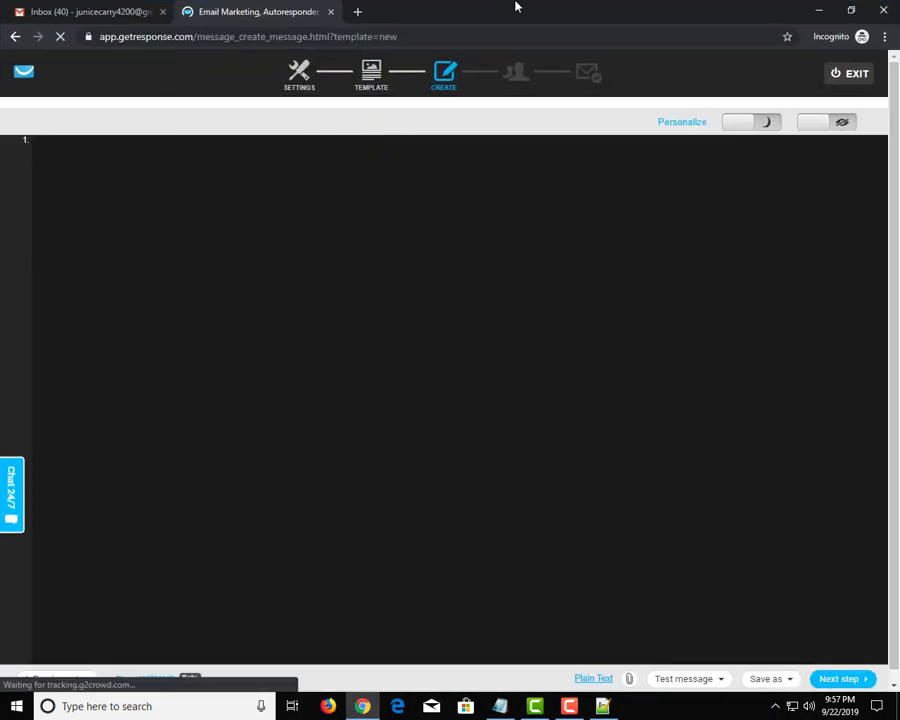
mouse_move(514, 4)
mouse_down()
mouse_move(617, 90)
mouse_move(661, 96)
mouse_up()
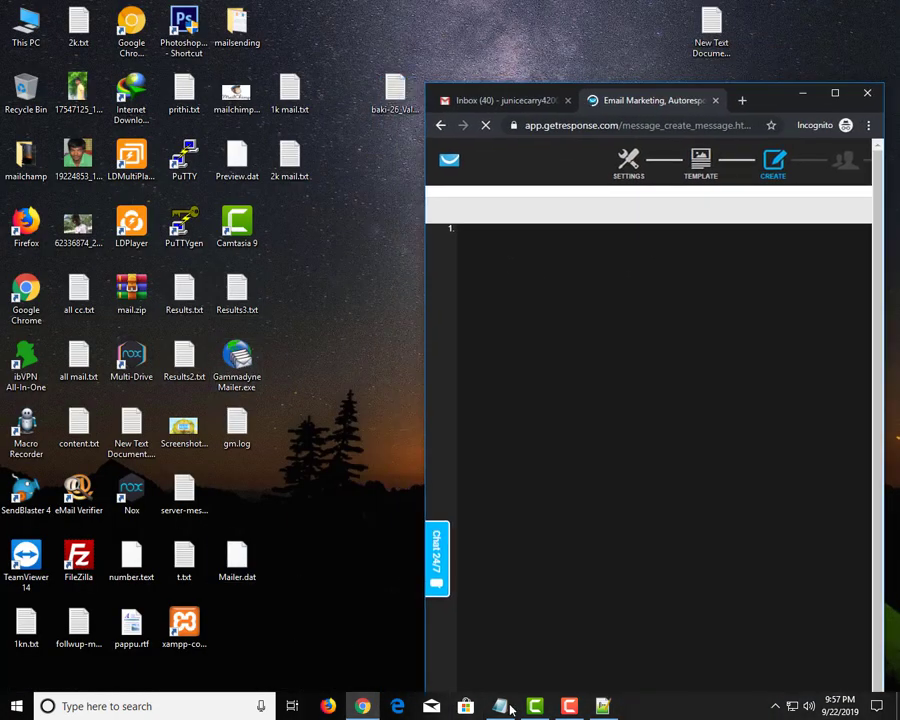
- Open pappu.rtf in WordPad and copy the paragraph from 'Baby,' to 'it's free'
double_click(131, 625)
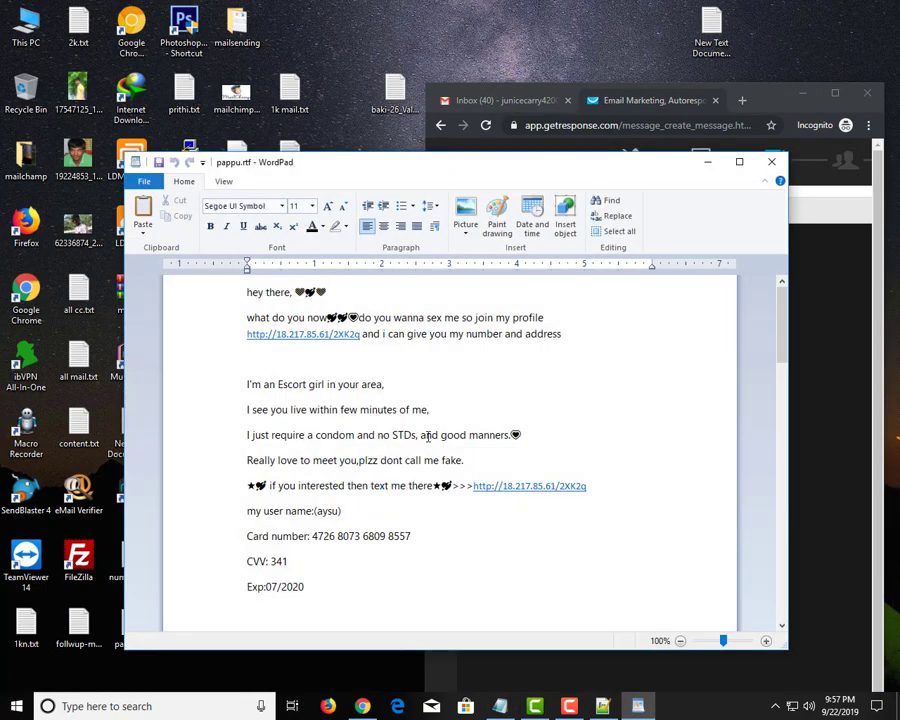
scroll(428, 437, down, 2)
scroll(423, 424, up, 2)
scroll(421, 445, down, 5)
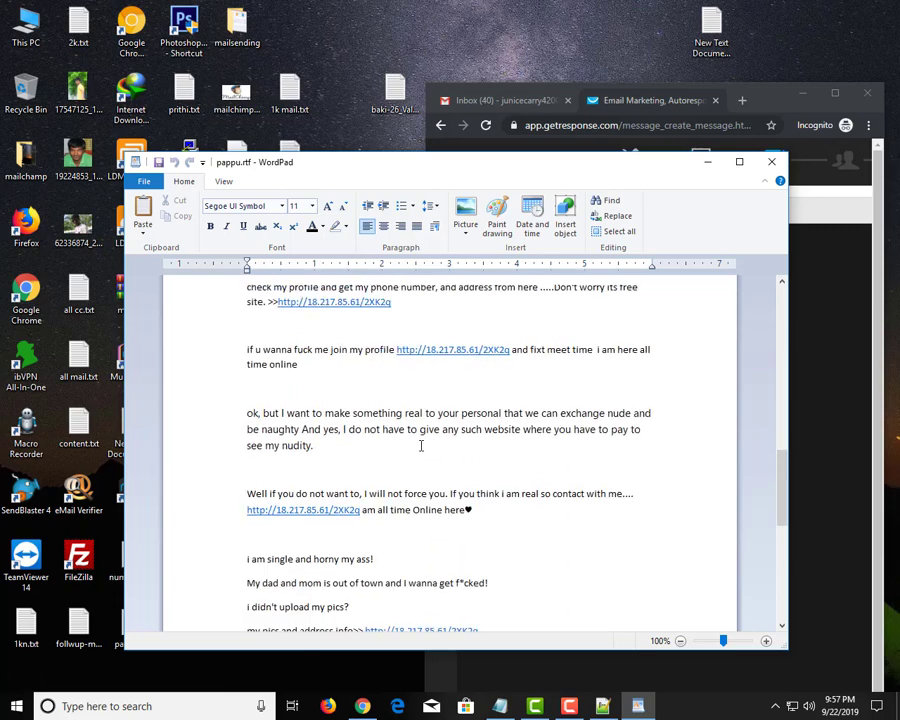
scroll(416, 426, up, 1)
scroll(395, 430, up, 3)
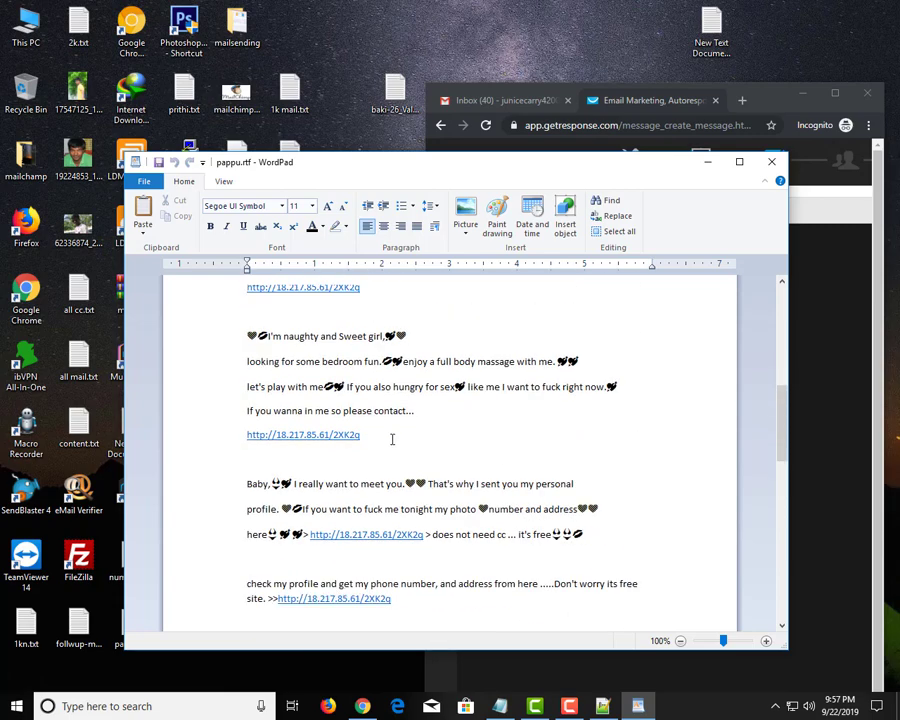
drag(588, 541, 211, 480)
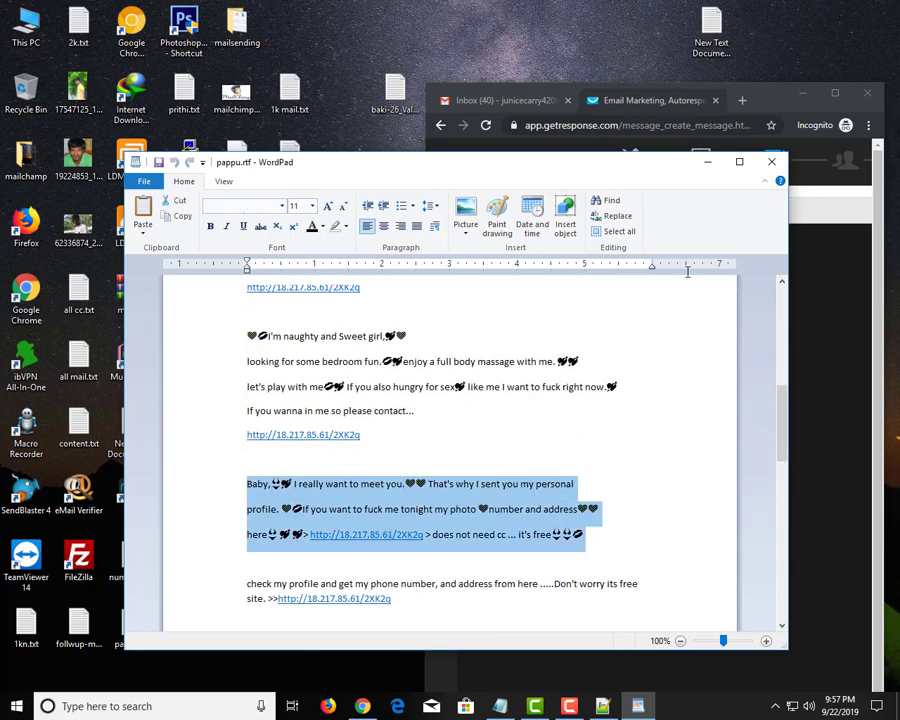
key(ctrl+c)
double_click(740, 103)
- Paste the copied paragraph into the message body, then go to the URL shortener's login page
key(ctrl+v)
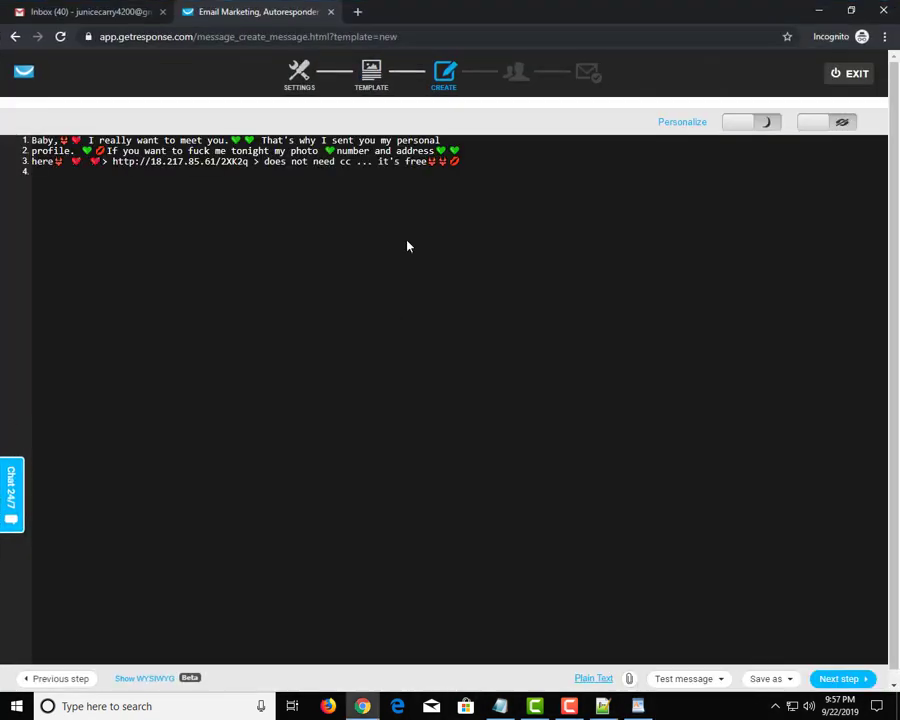
click(357, 11)
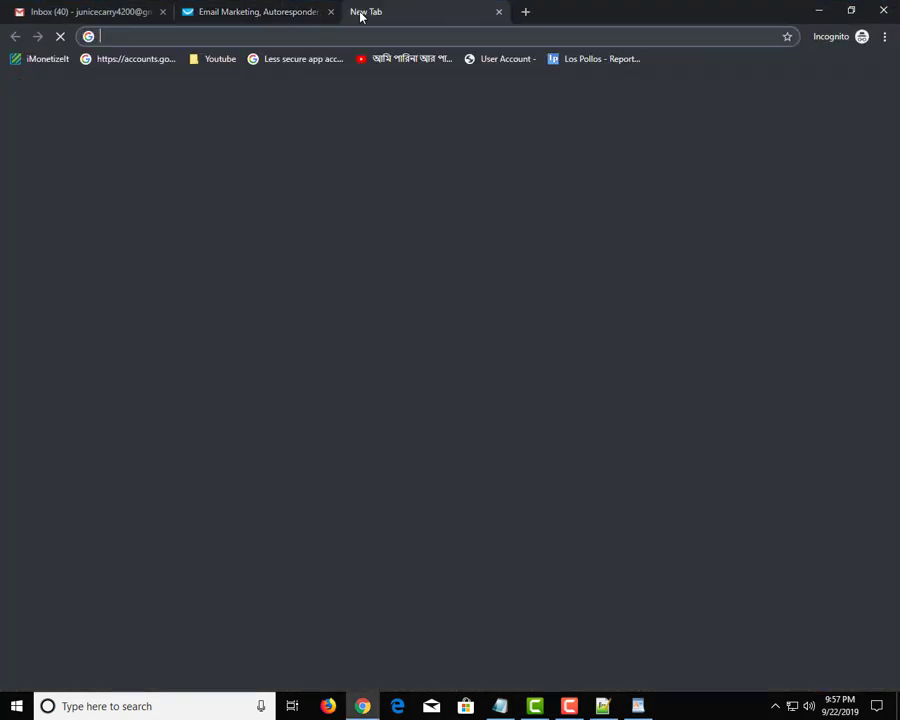
click(528, 62)
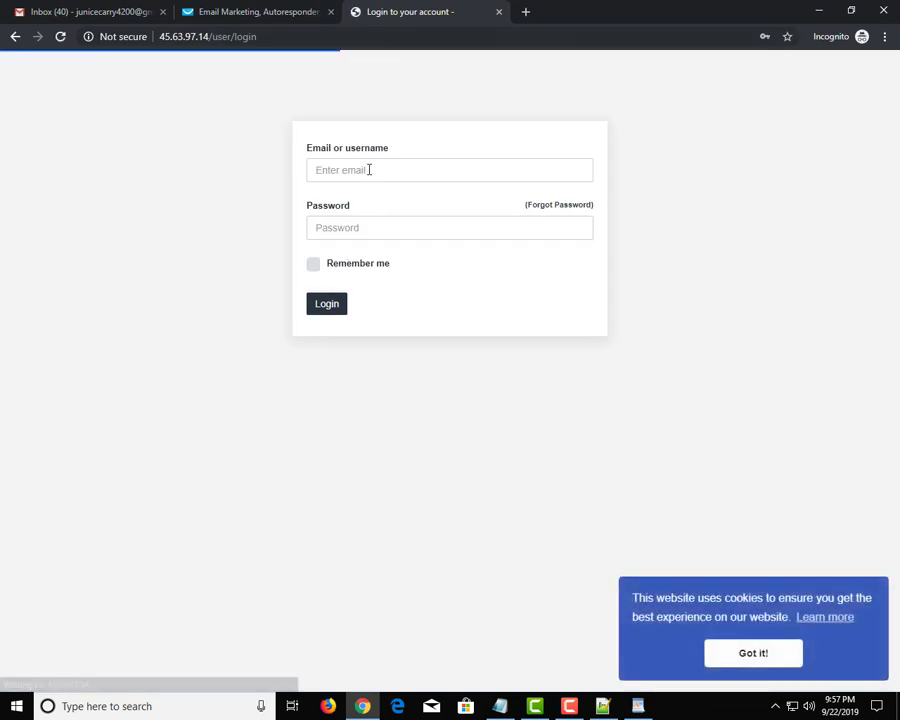
- Log in to the URL shortener with the saved credentials, with Remember me ticked
click(368, 169)
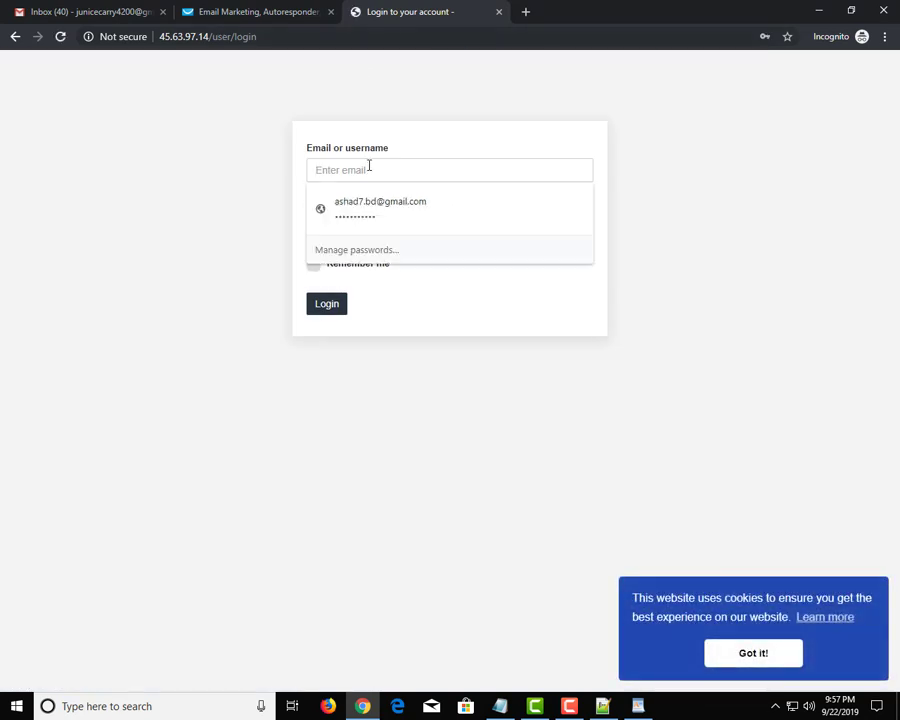
click(350, 207)
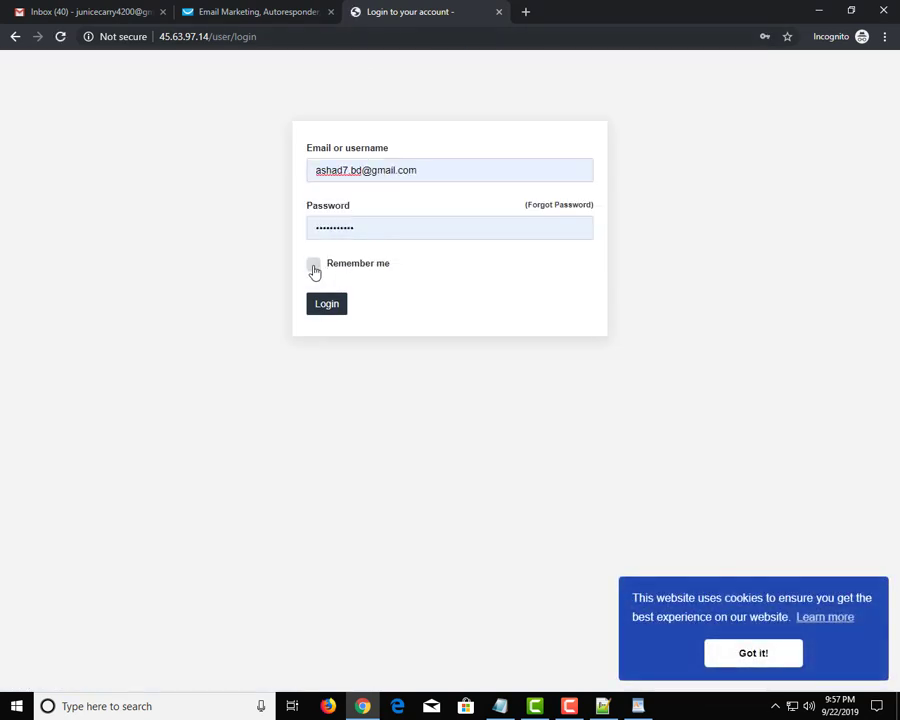
click(313, 266)
click(316, 302)
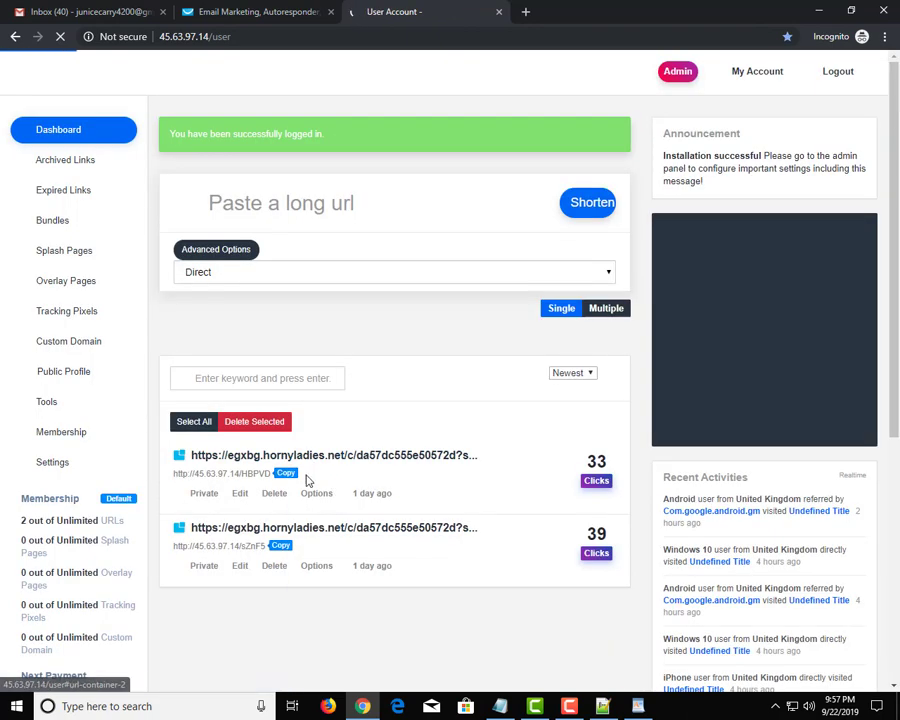
- Copy the first shortened link and select the old link on line 3 of the message
click(289, 455)
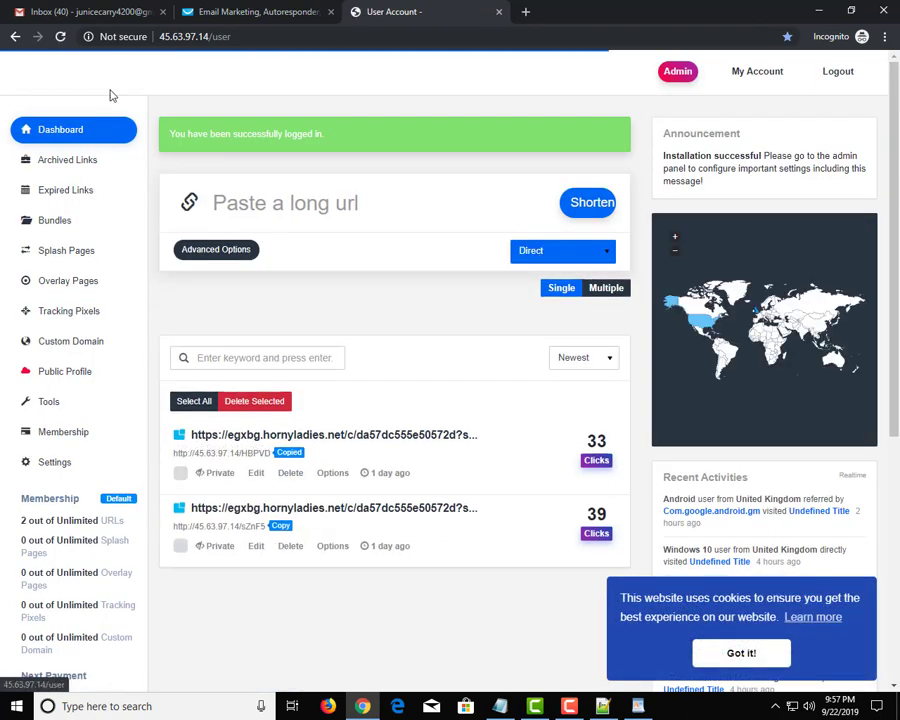
click(271, 9)
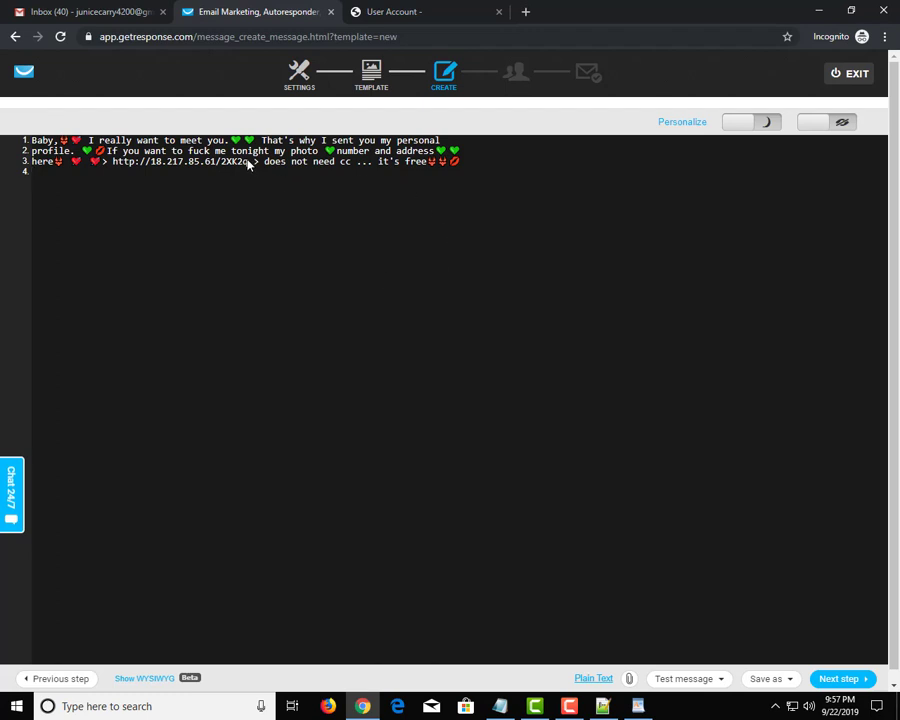
drag(190, 167, 115, 168)
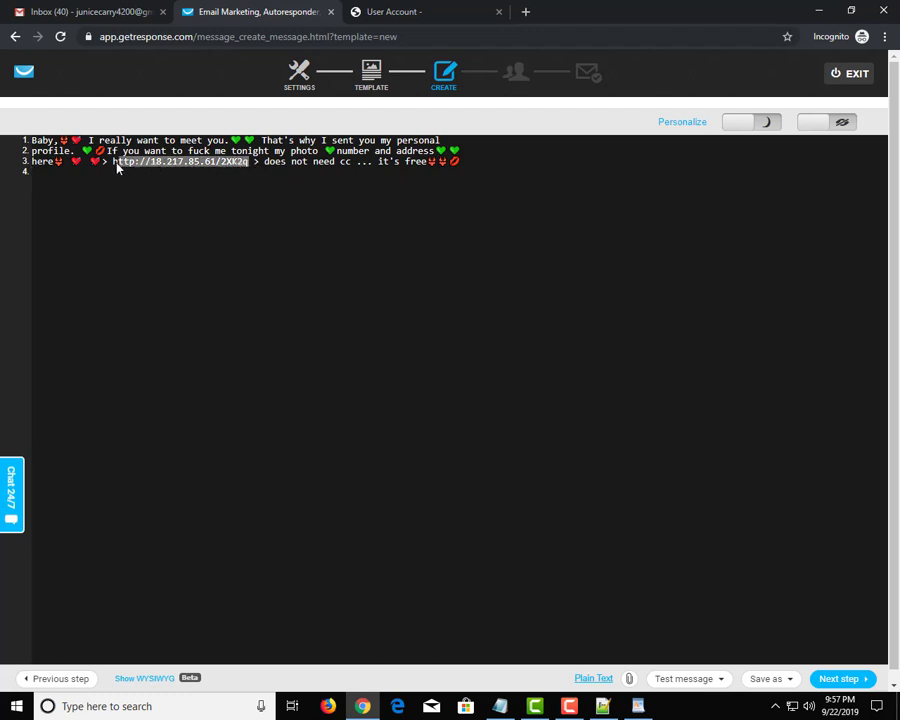
key(ctrl+v)
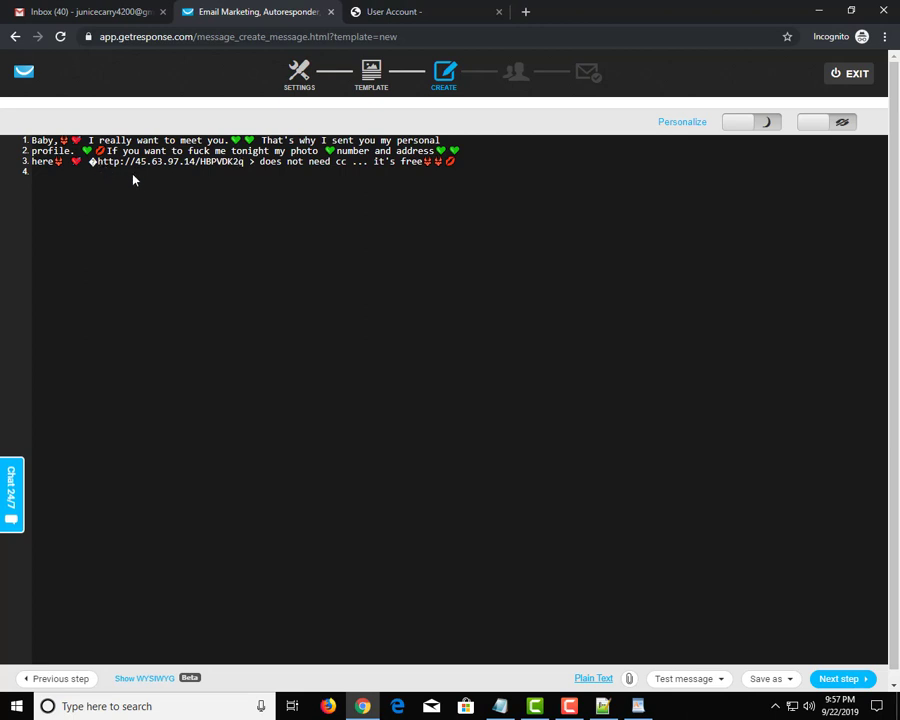
key(ctrl+z)
key(ctrl+z)
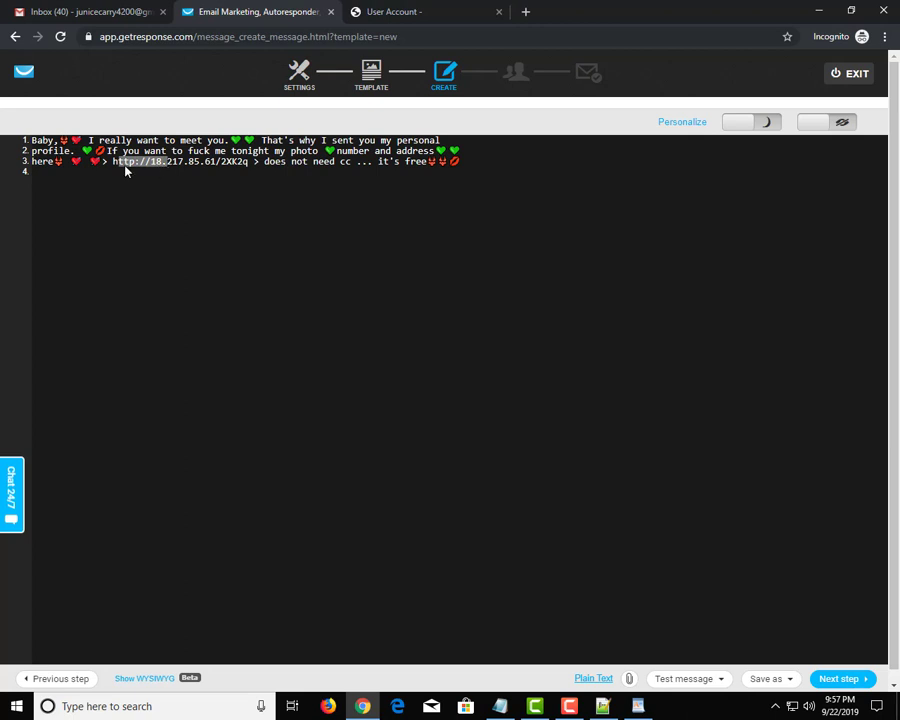
drag(118, 168, 240, 168)
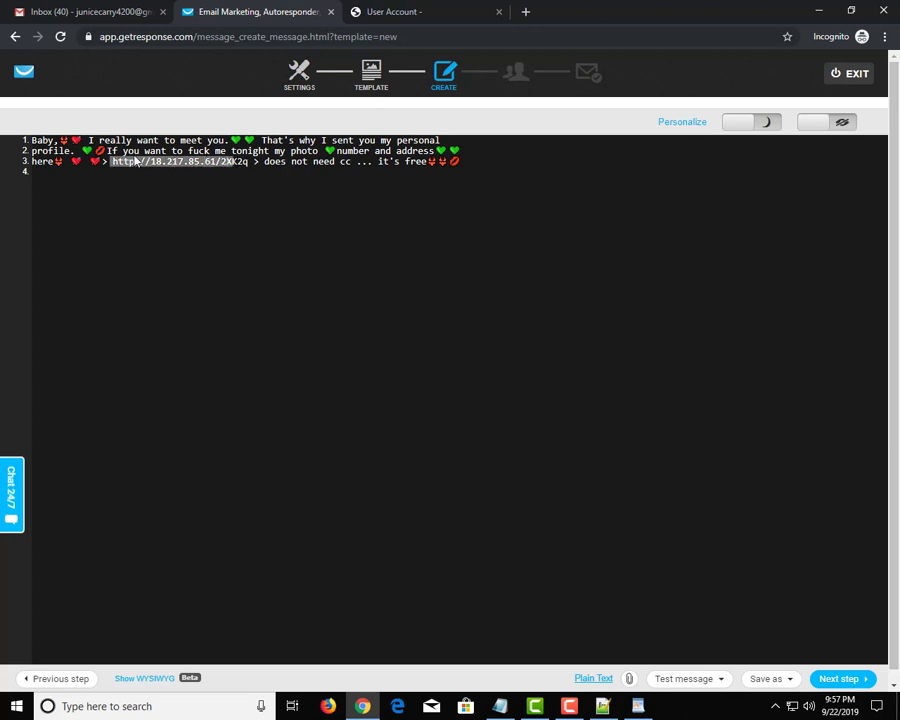
click(118, 163)
drag(116, 166, 207, 163)
click(248, 163)
triple_click(236, 166)
key(BackSpace)
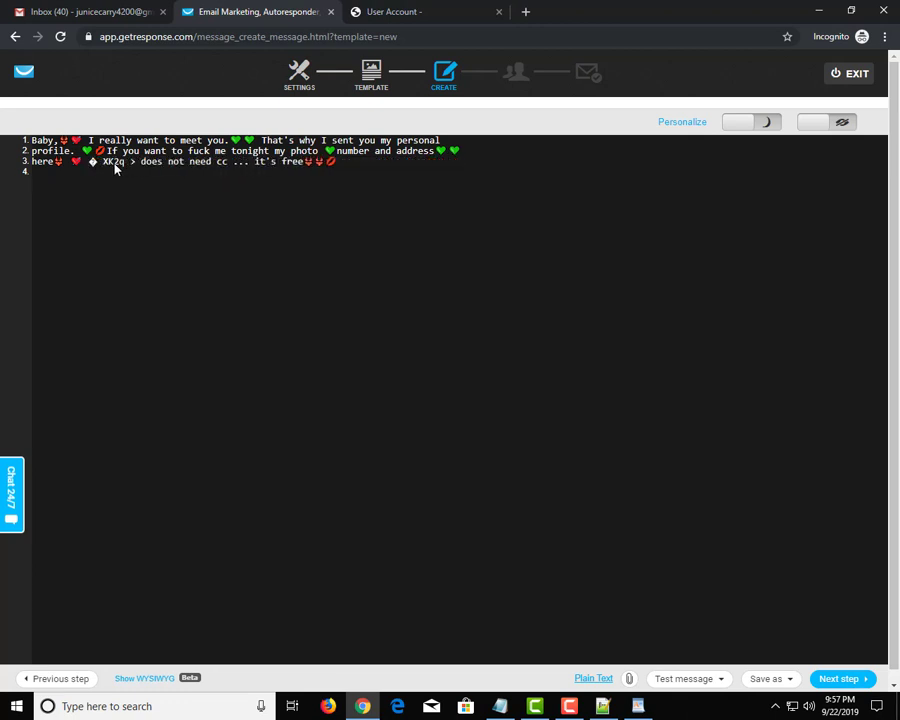
key(BackSpace)
key(BackSpace)
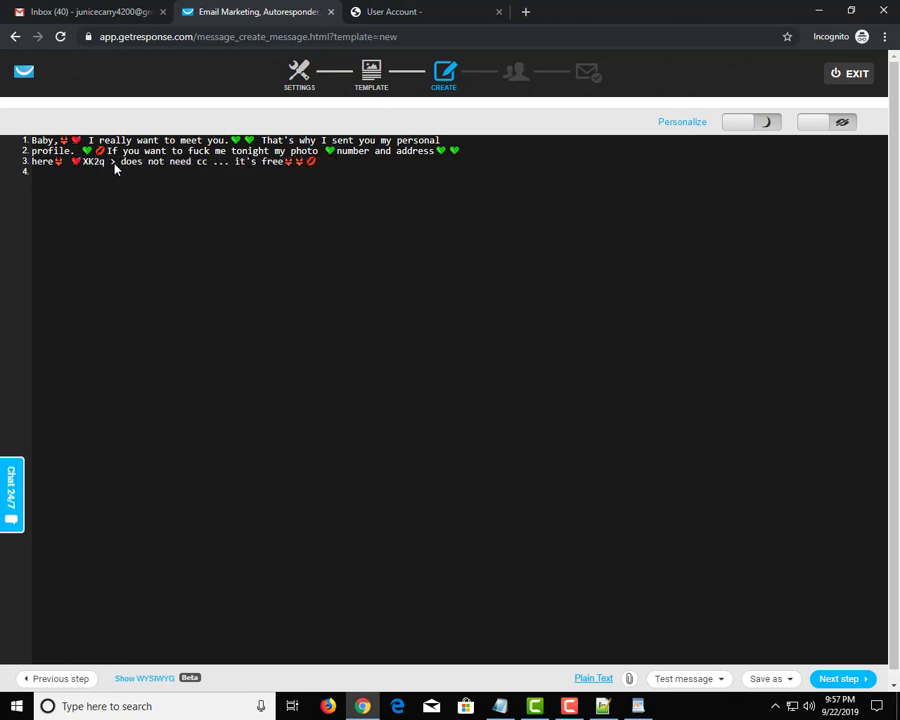
key(BackSpace)
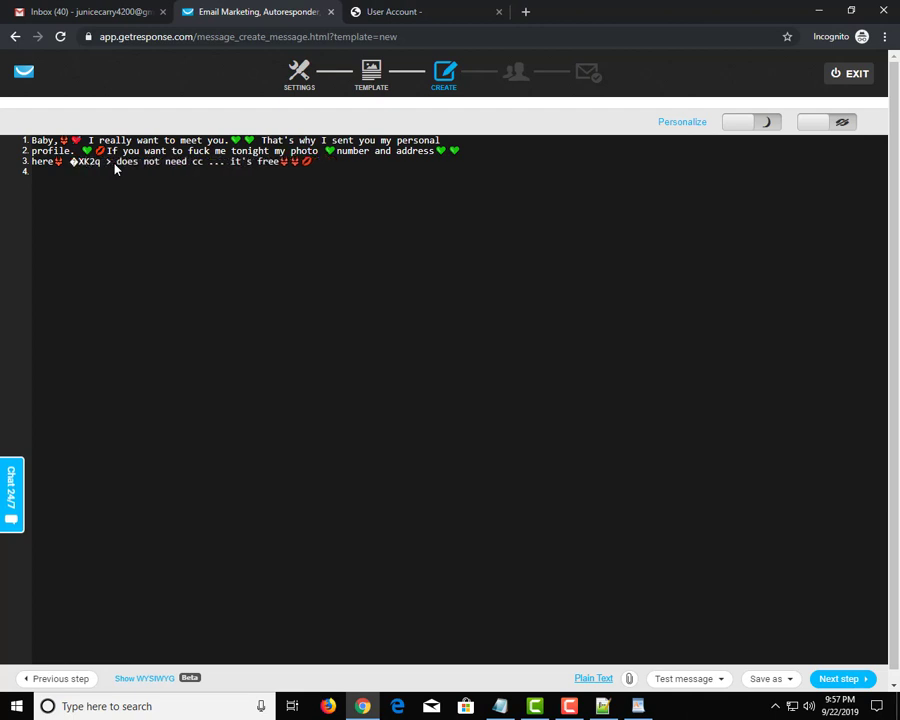
key(BackSpace)
key(BackSpace)
key(ctrl+z)
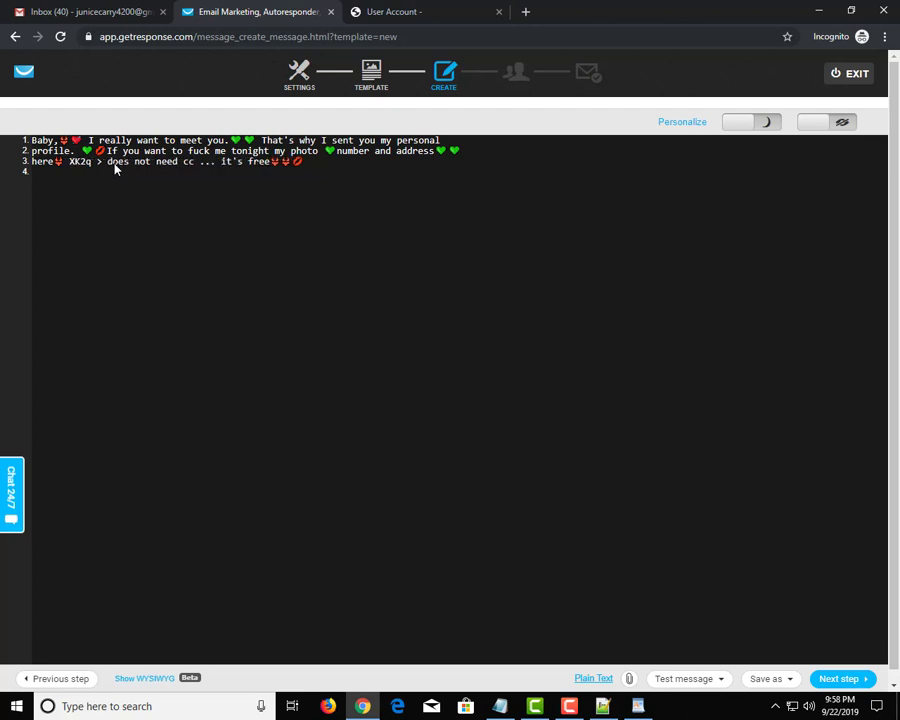
key(ctrl+z)
key(ctrl+z)
key(ctrl+z)
key(ctrl+z)
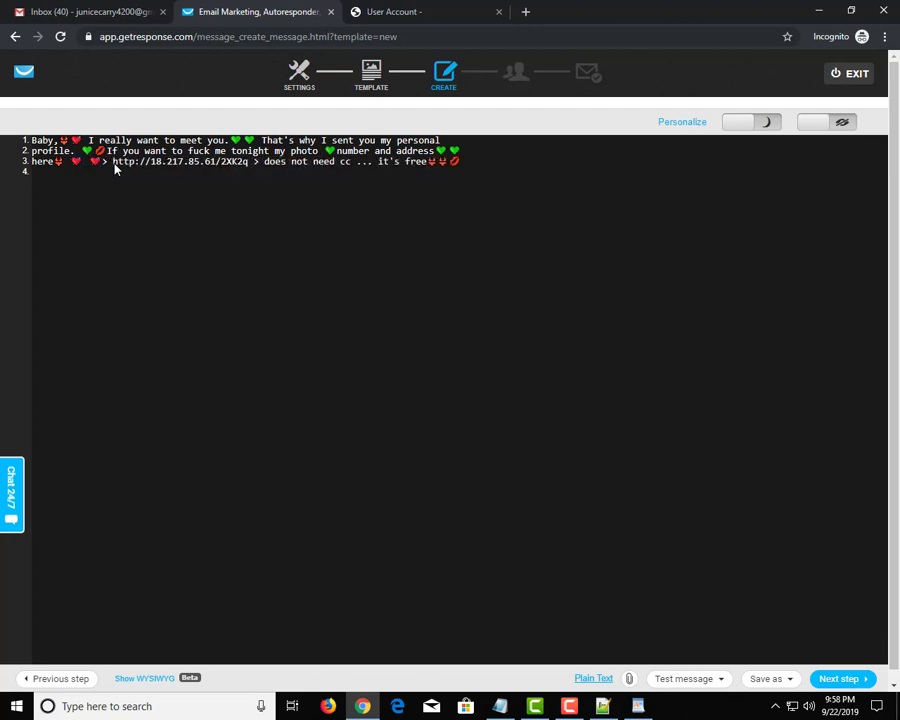
key(ctrl+z)
- Test the copied short link in the browser address bar, then restore the original address
click(201, 30)
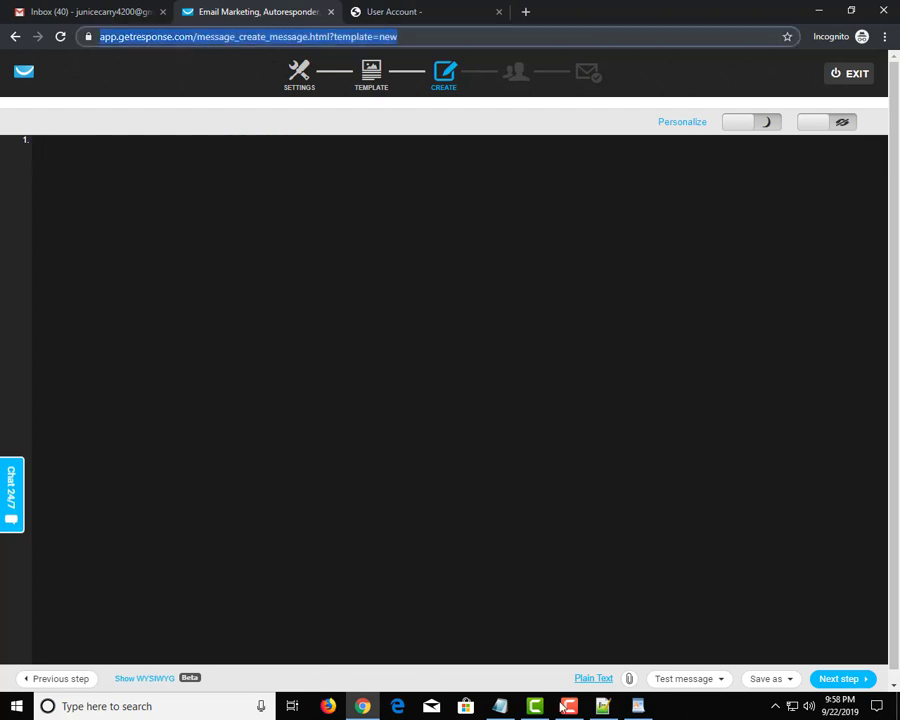
key(ctrl+v)
key(ctrl+z)
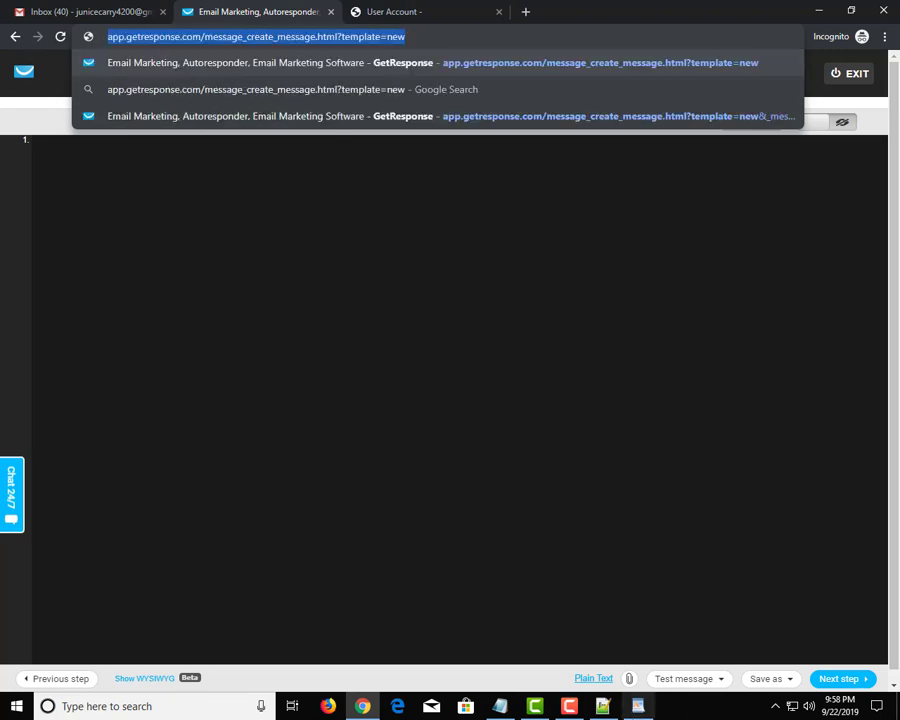
- In pappu.rtf, replace the old link on the 'here' line with the shortened link
click(641, 707)
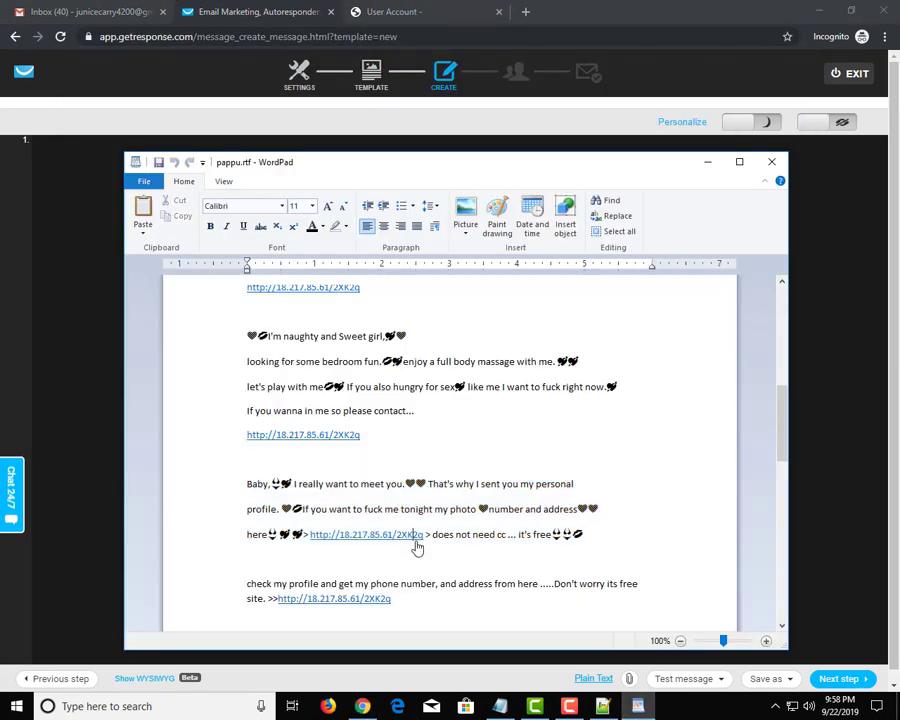
double_click(380, 535)
key(ctrl+v)
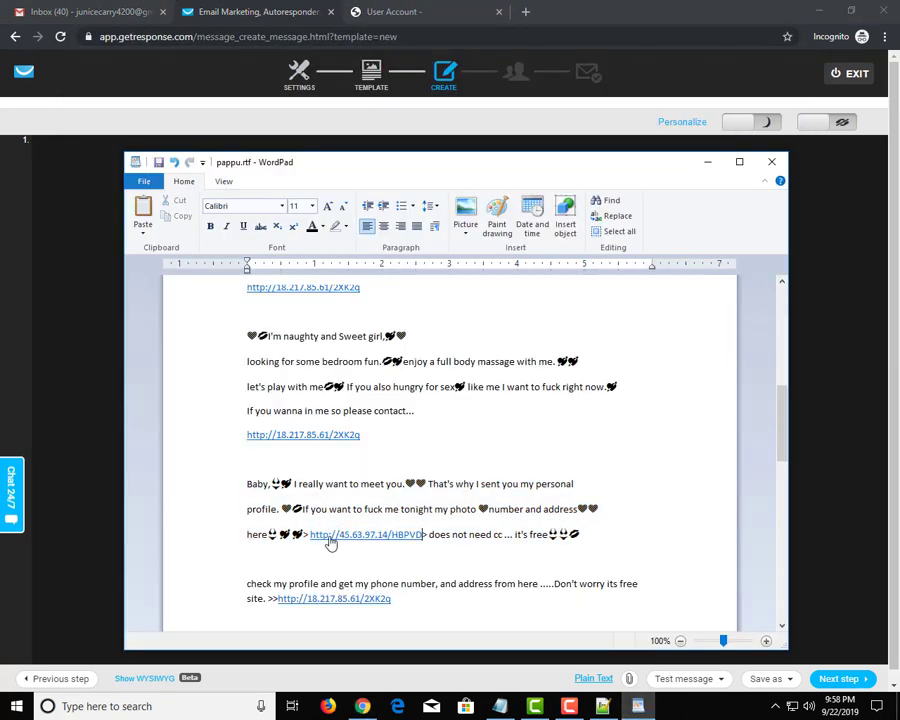
click(425, 536)
mouse_move(622, 535)
mouse_down()
mouse_move(310, 508)
mouse_move(247, 483)
mouse_up()
click(22, 252)
key(ctrl+v)
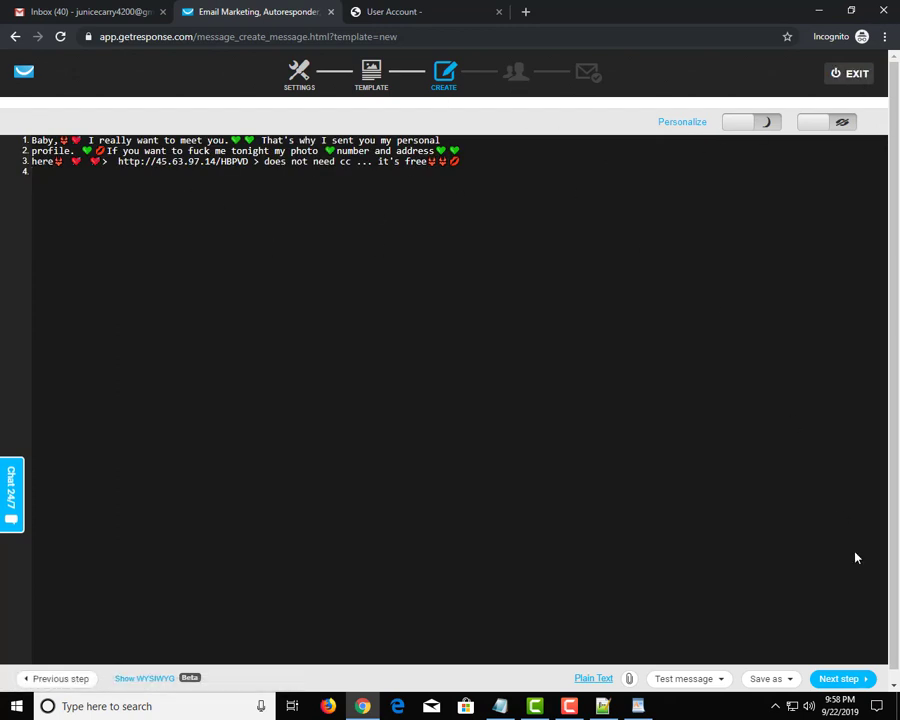
scroll(852, 580, down, 1)
- Choose my_top_list (776 contacts) as the recipient list and continue to the message summary
click(843, 679)
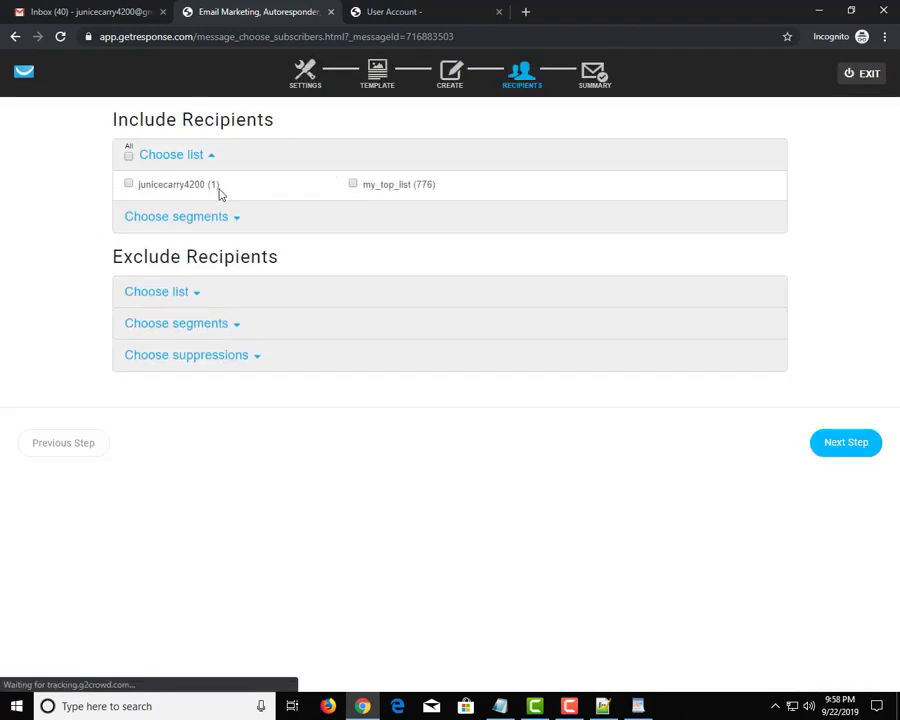
click(388, 184)
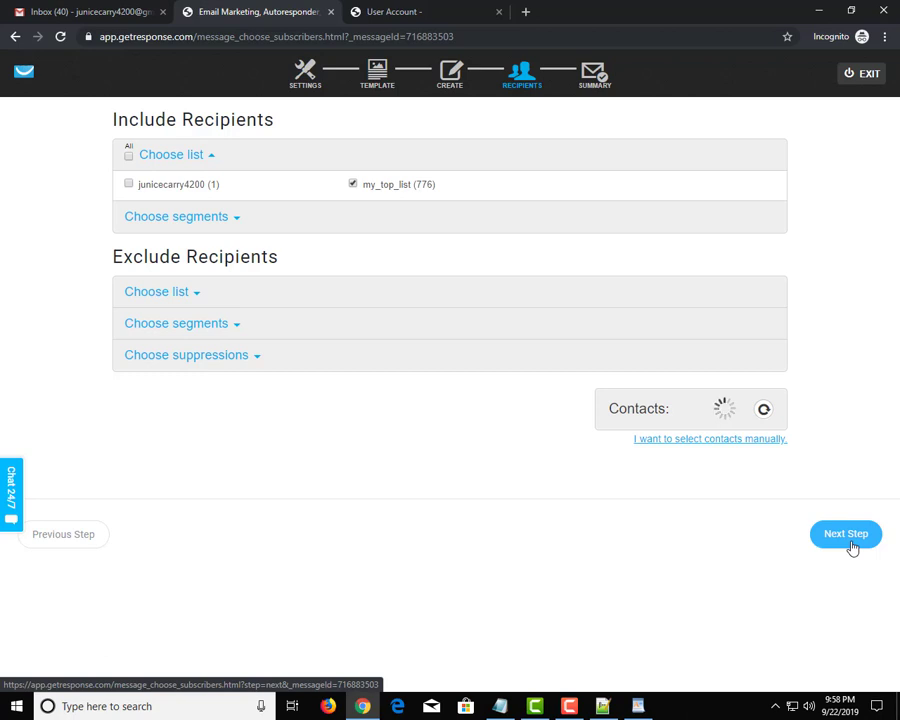
click(852, 548)
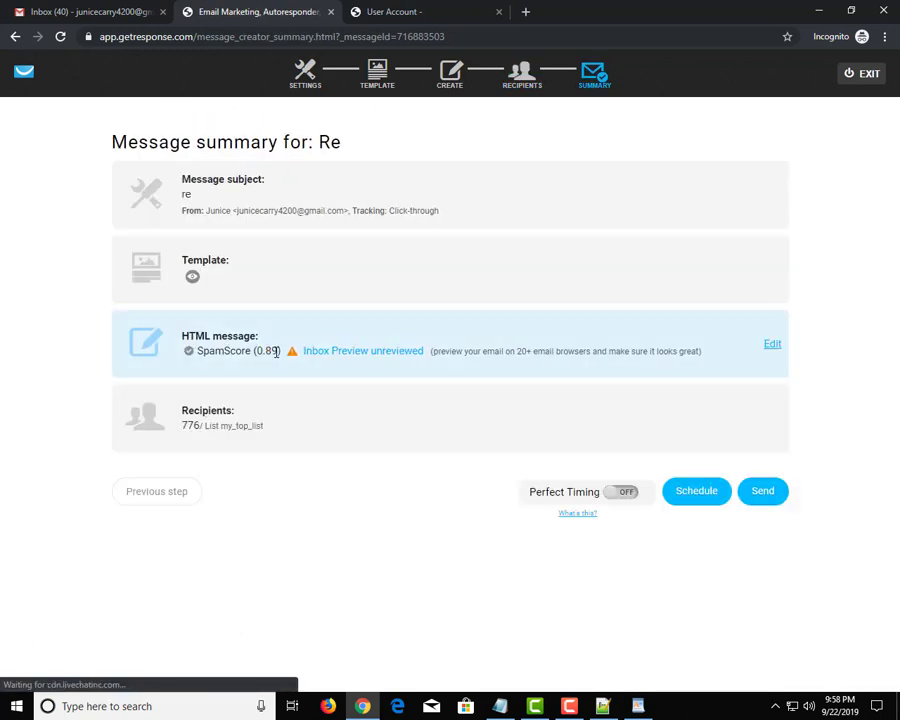
- Preview how the Re newsletter looks in Gmail using Inbox Preview
click(382, 361)
click(290, 8)
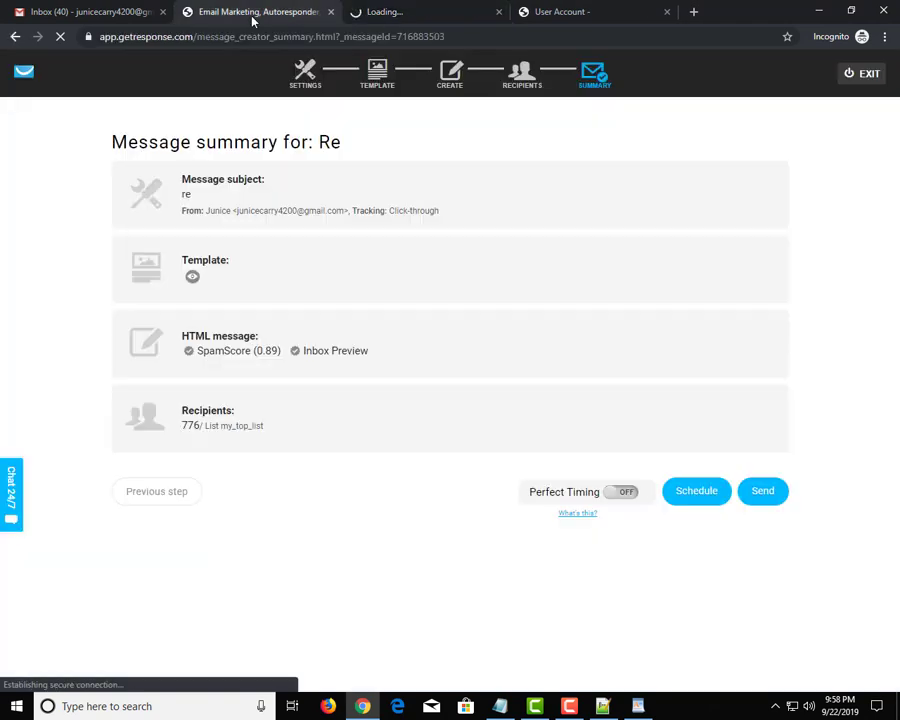
click(405, 12)
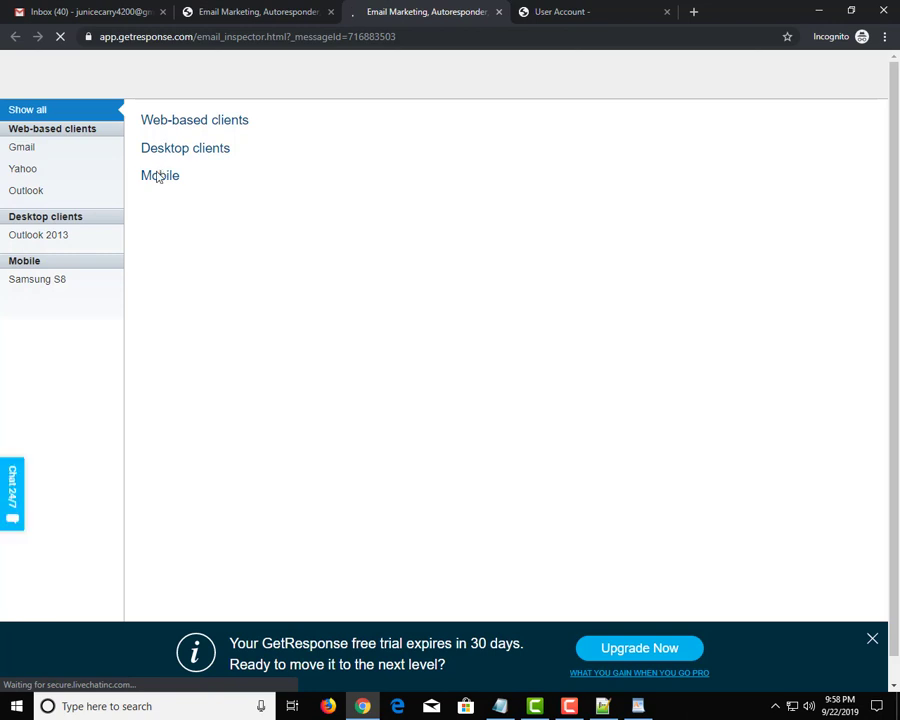
click(26, 150)
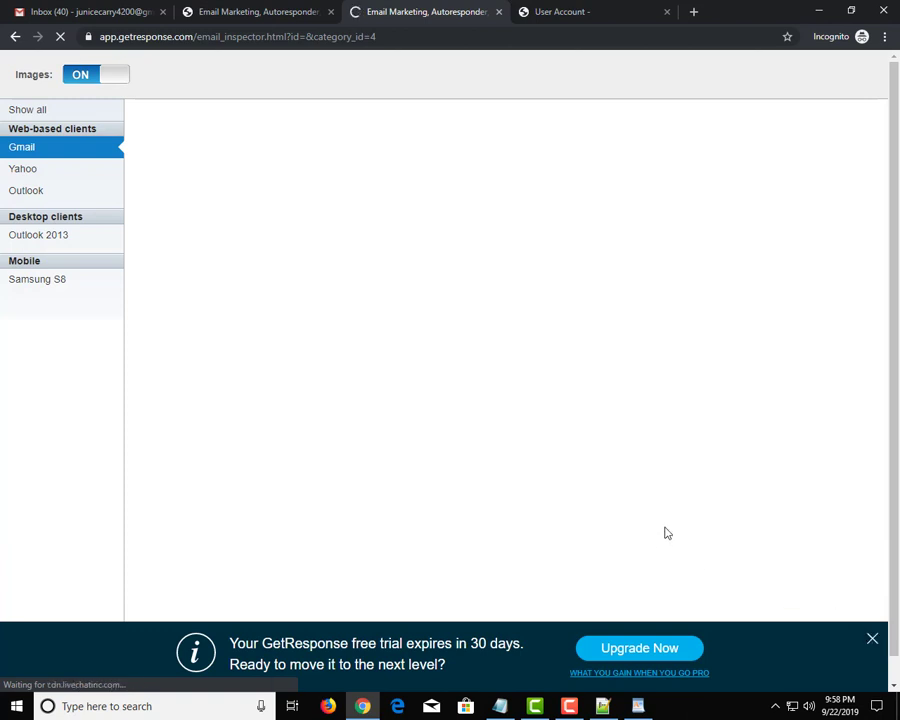
click(220, 12)
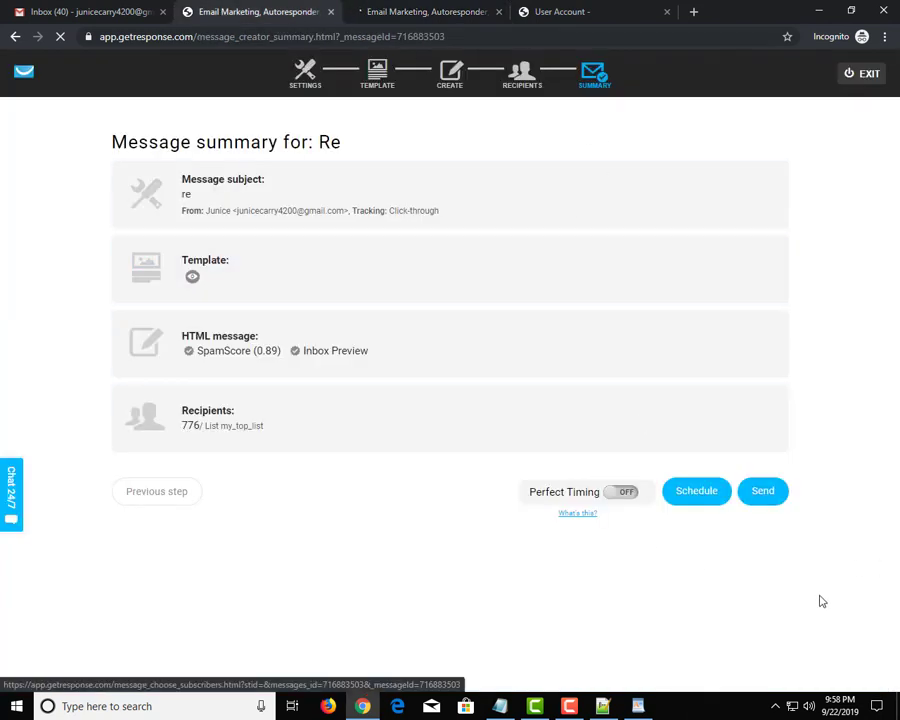
- Send the newsletter now, bringing up the Well done! confirmation
click(768, 503)
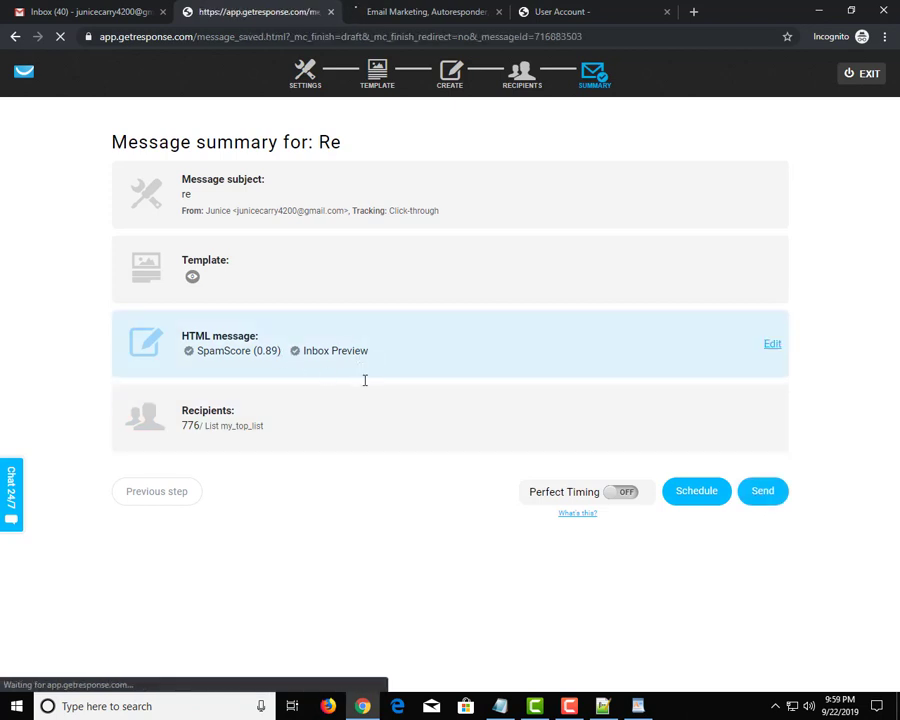
click(406, 20)
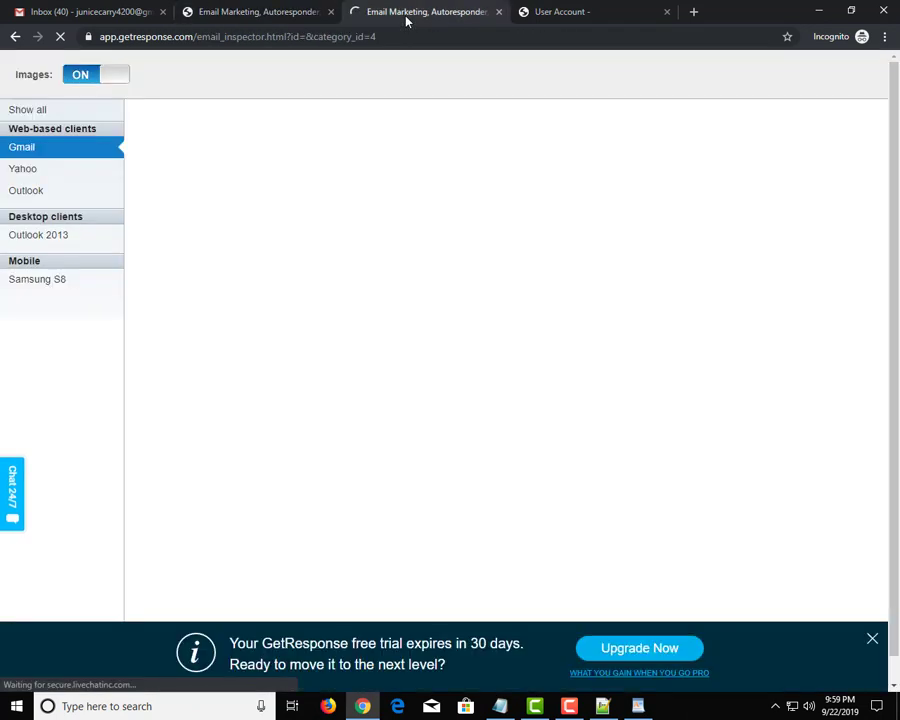
click(245, 15)
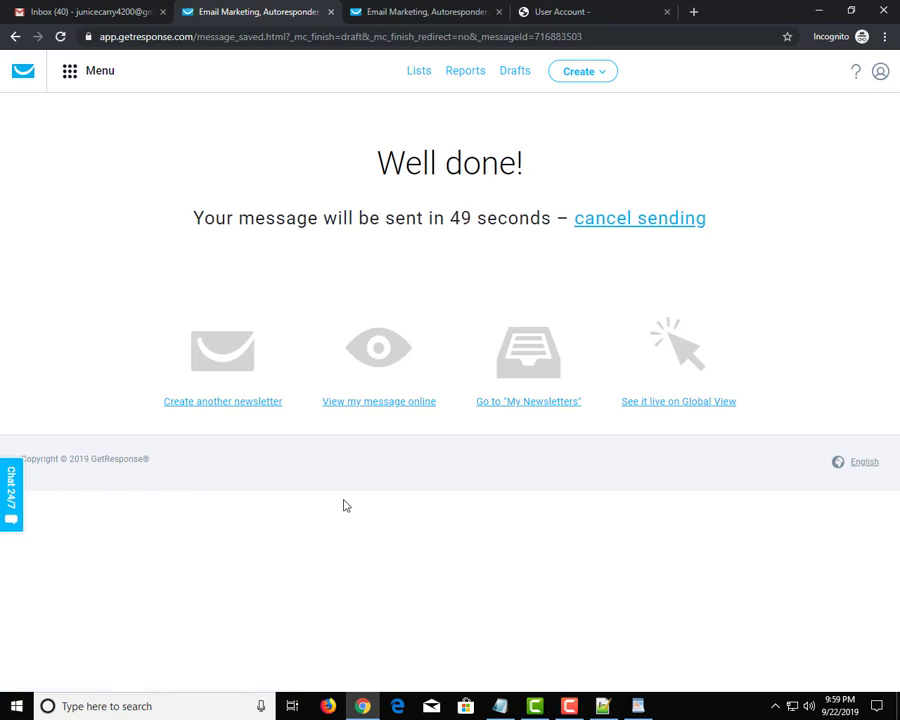
- Close the URL shortener tab and load smspva.com in a new tab
click(556, 11)
click(666, 12)
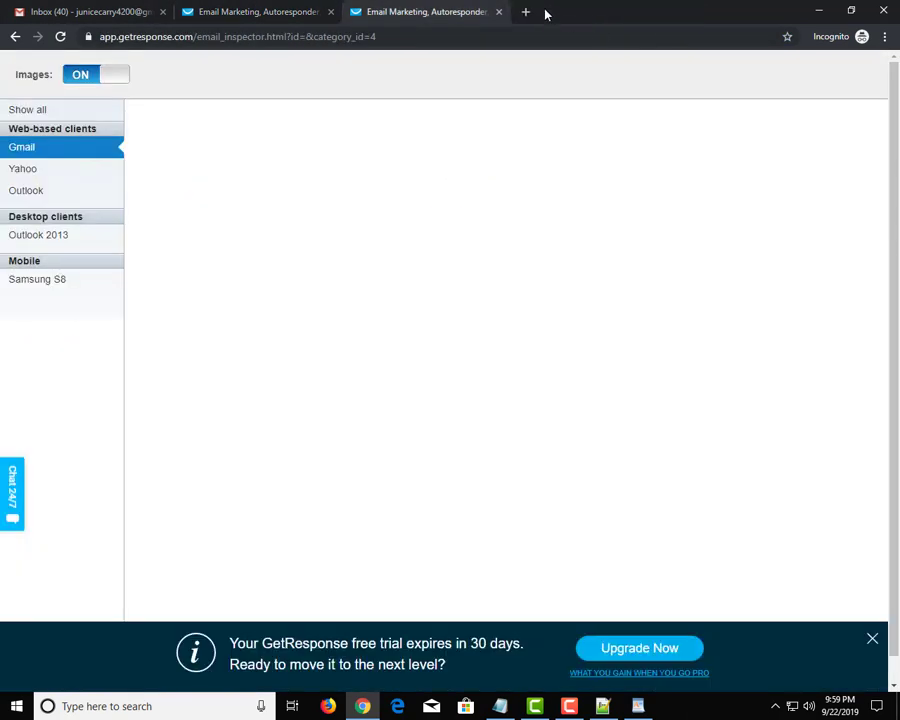
click(528, 12)
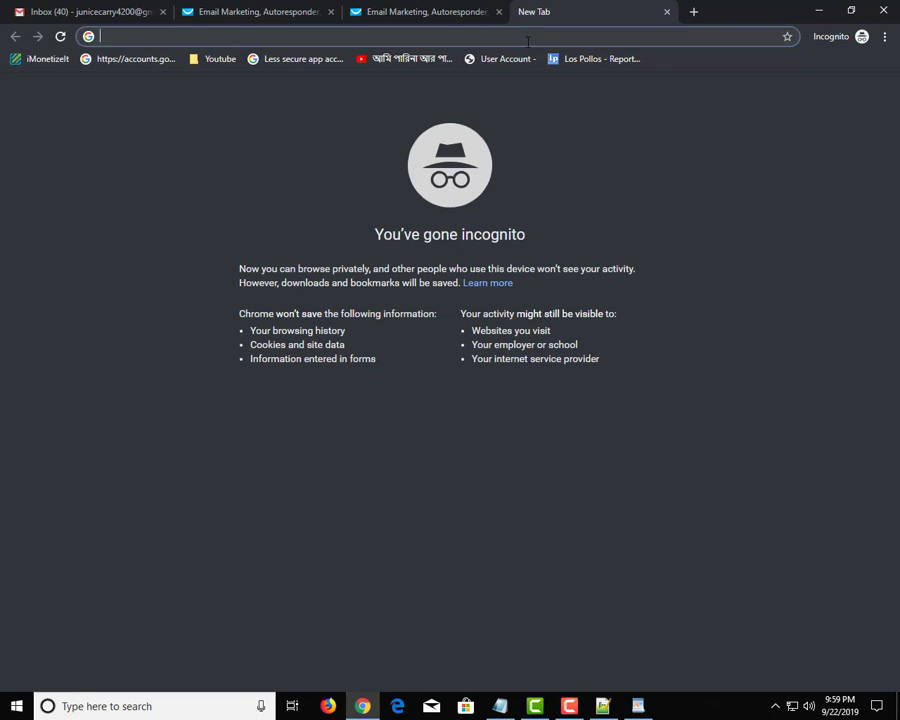
text(smspv)
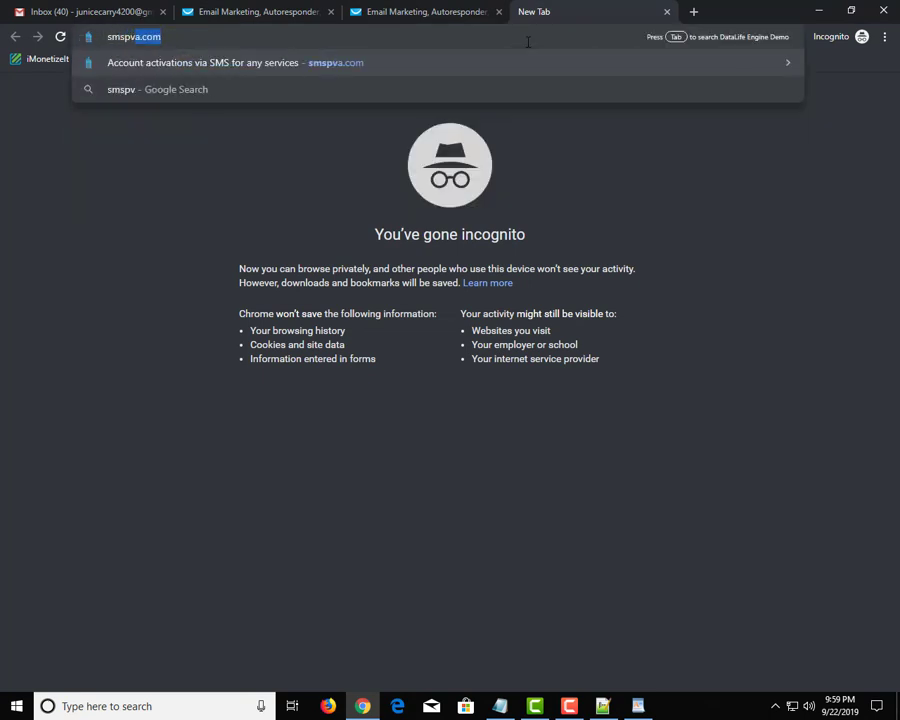
text(a)
key(Return)
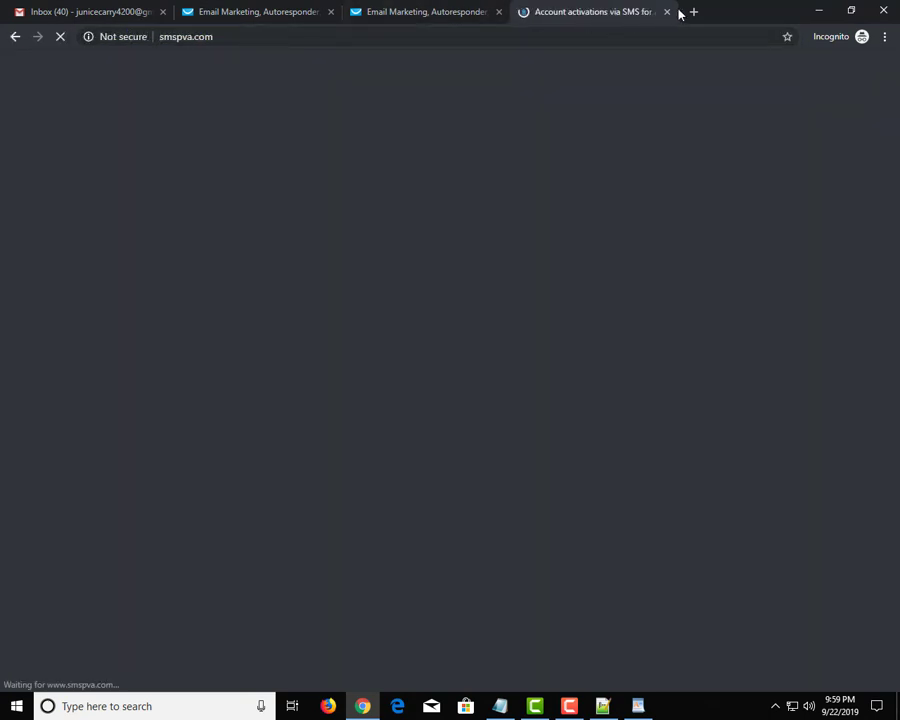
- Load getsms.online in another tab and leave an extra blank tab open
key(ctrl+t)
text(get)
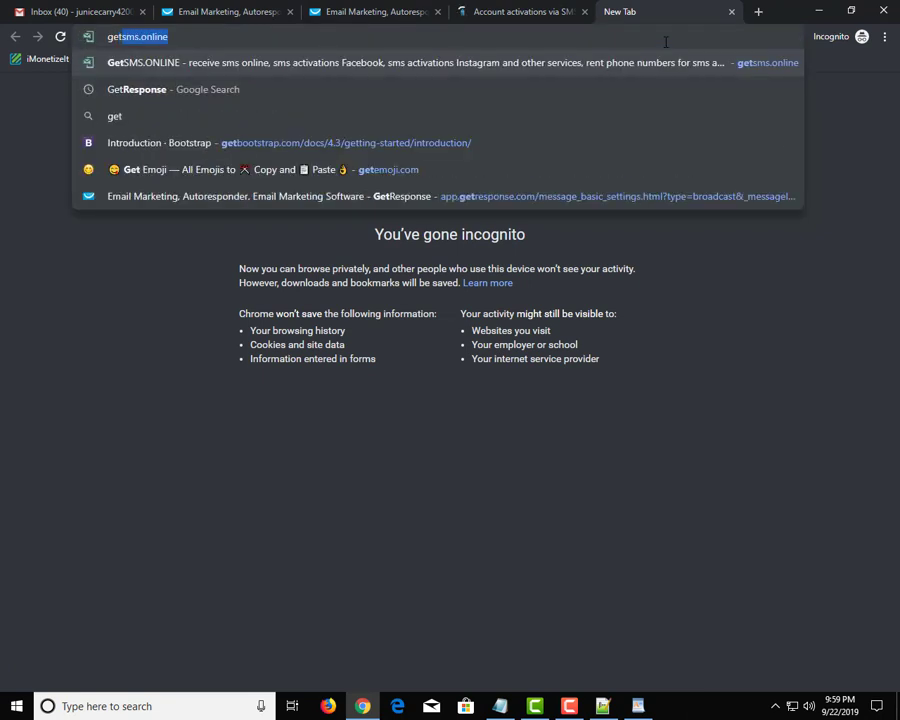
text(s)
key(Right)
key(Return)
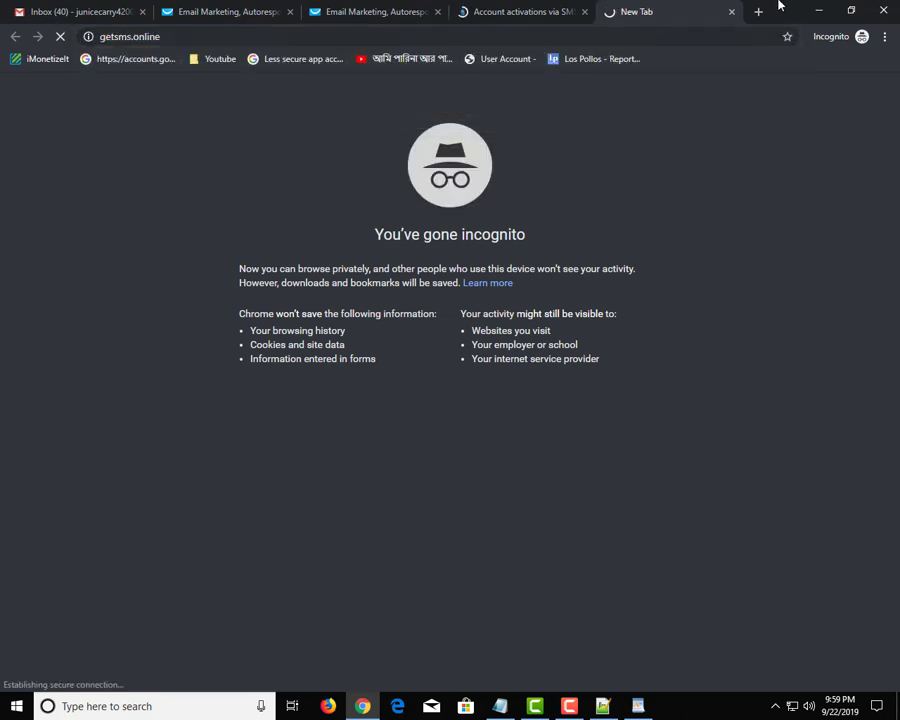
click(757, 11)
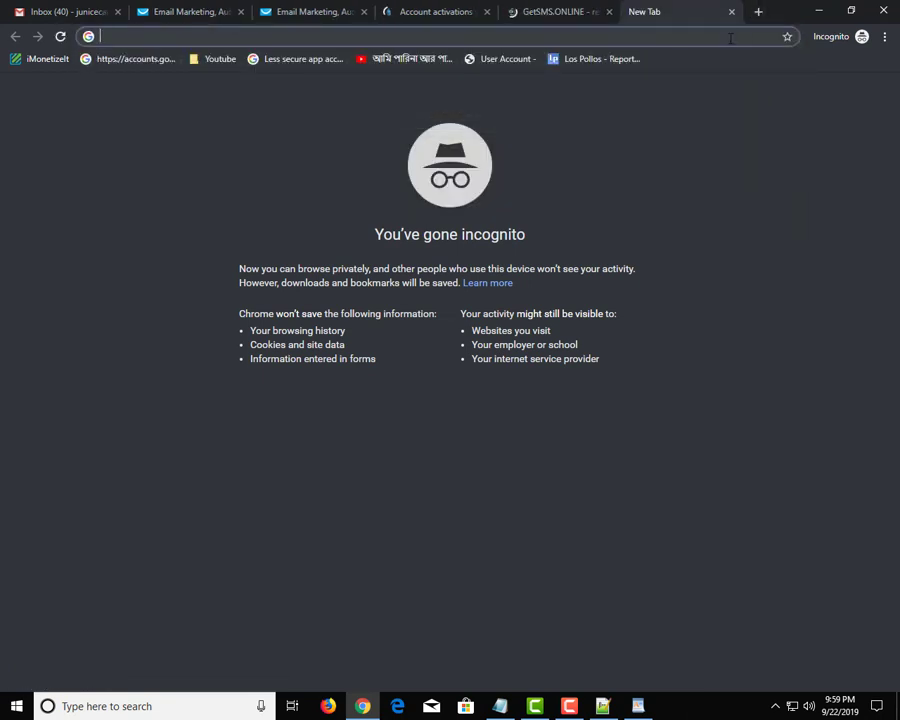
- Load pvapins.com and scroll through its countries and per-app number prices
text(p)
key(BackSpace)
key(BackSpace)
text(pvapins.com)
key(Return)
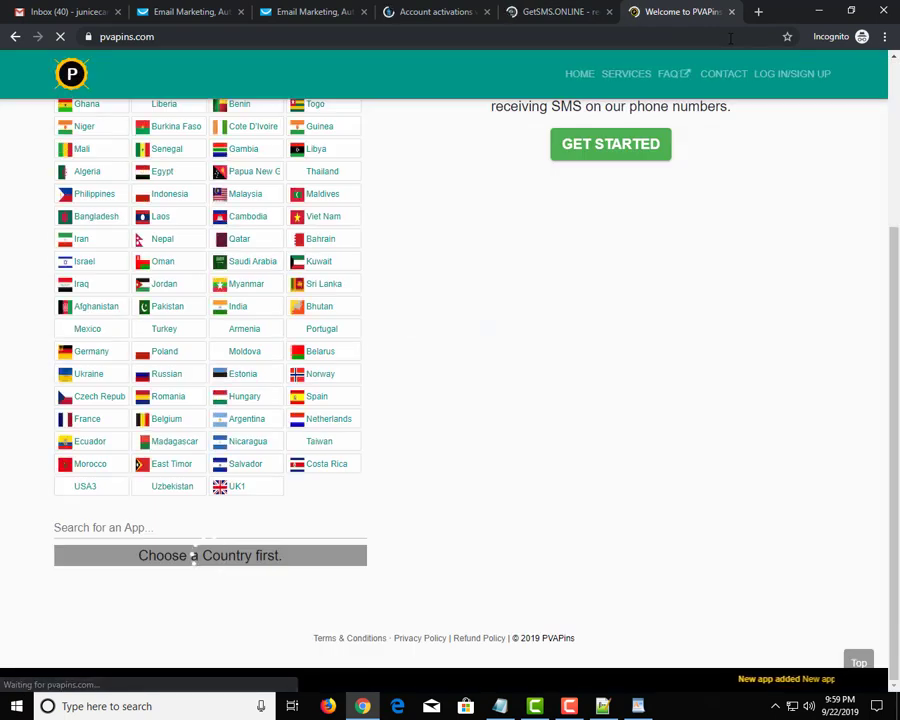
scroll(298, 380, down, 5)
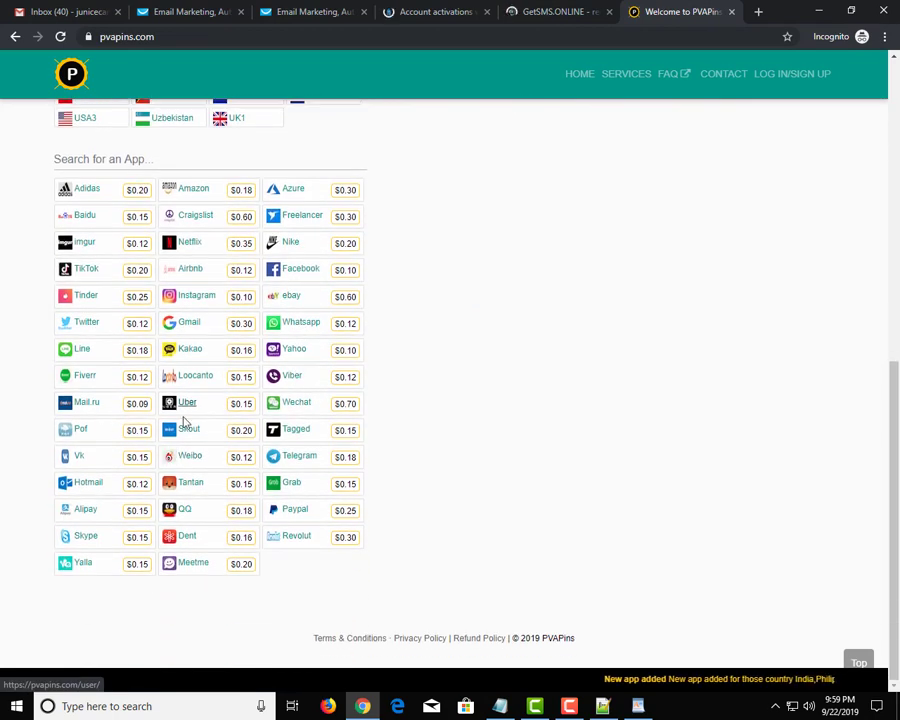
scroll(402, 380, up, 3)
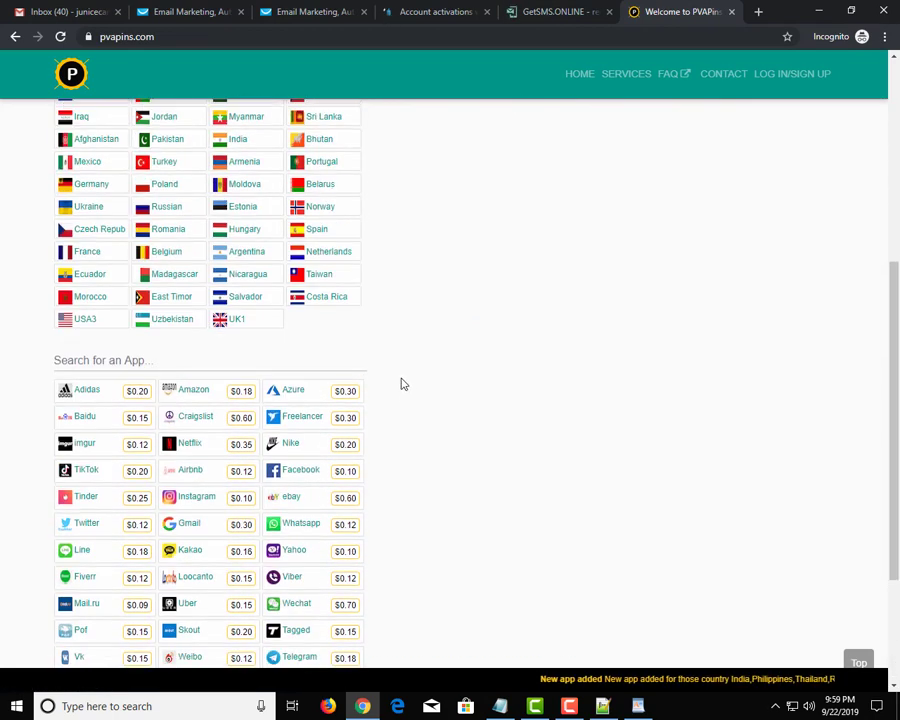
click(422, 10)
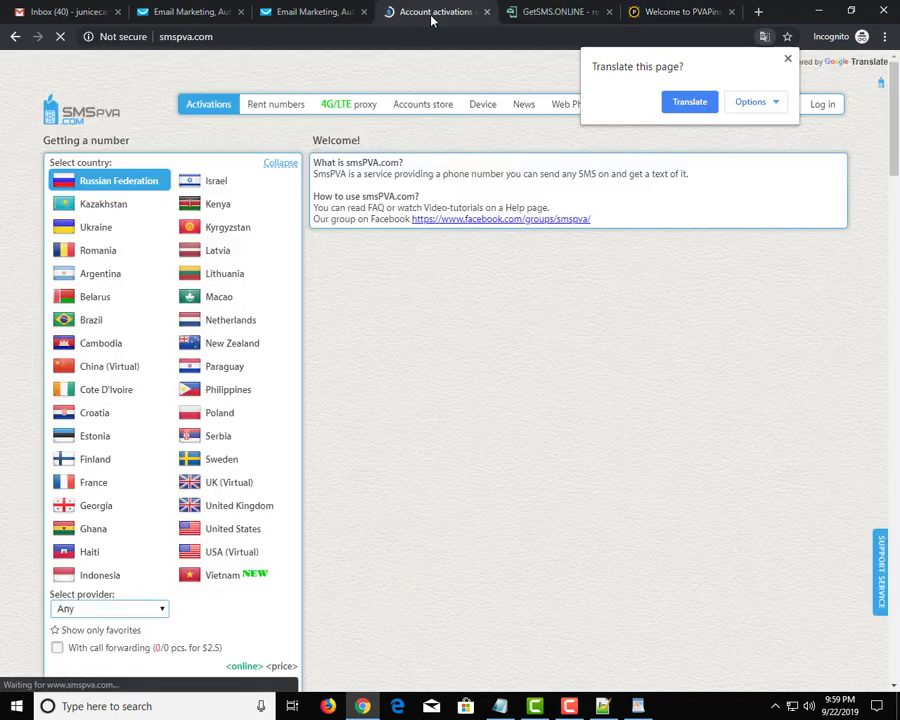
- Close SMSPVA's Translate this page popup and scroll through its country list
scroll(228, 450, down, 2)
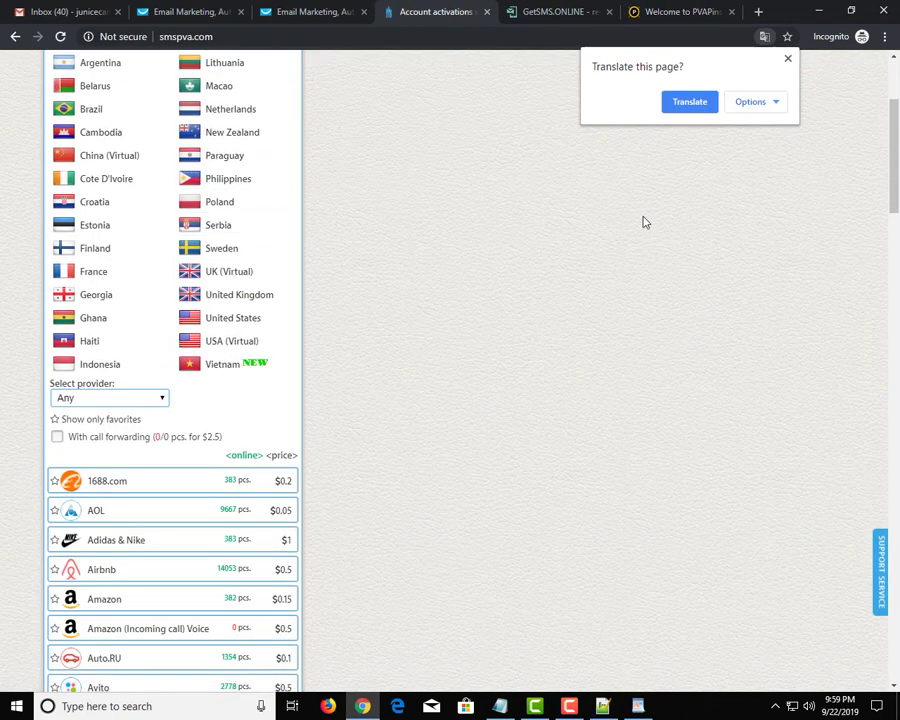
click(788, 58)
scroll(426, 256, up, 3)
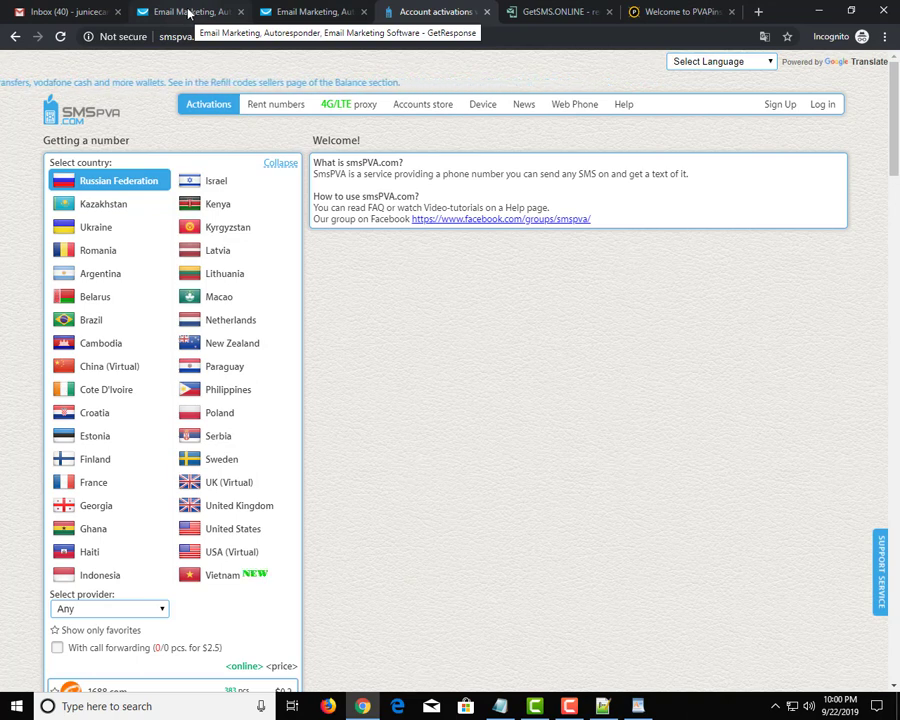
- Return to GetResponse's Well done! page and briefly highlight, then clear, its confirmation text
click(192, 14)
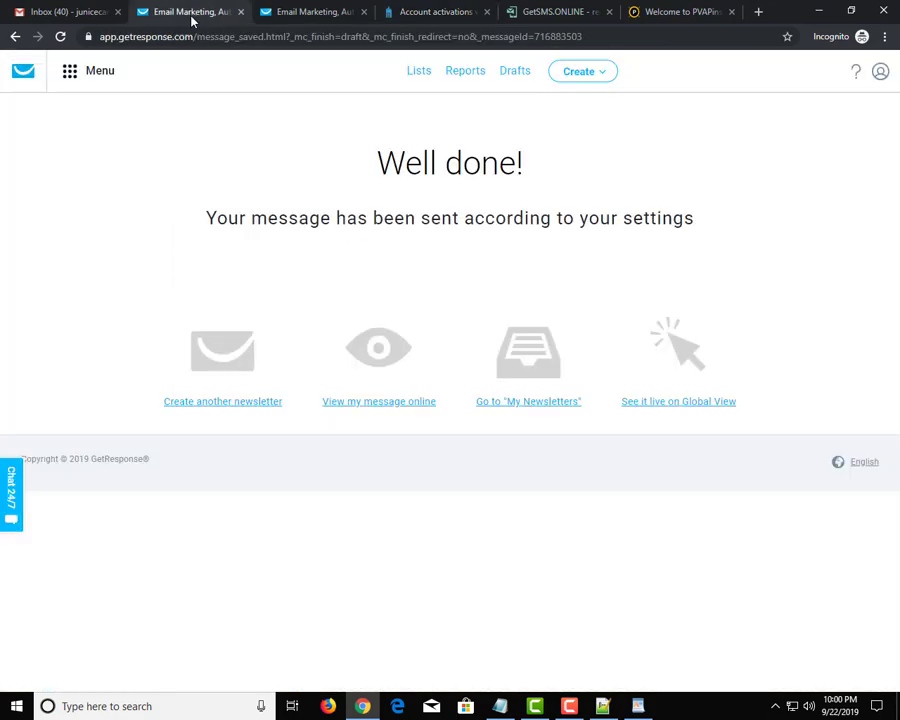
drag(267, 218, 686, 226)
click(554, 216)
click(663, 215)
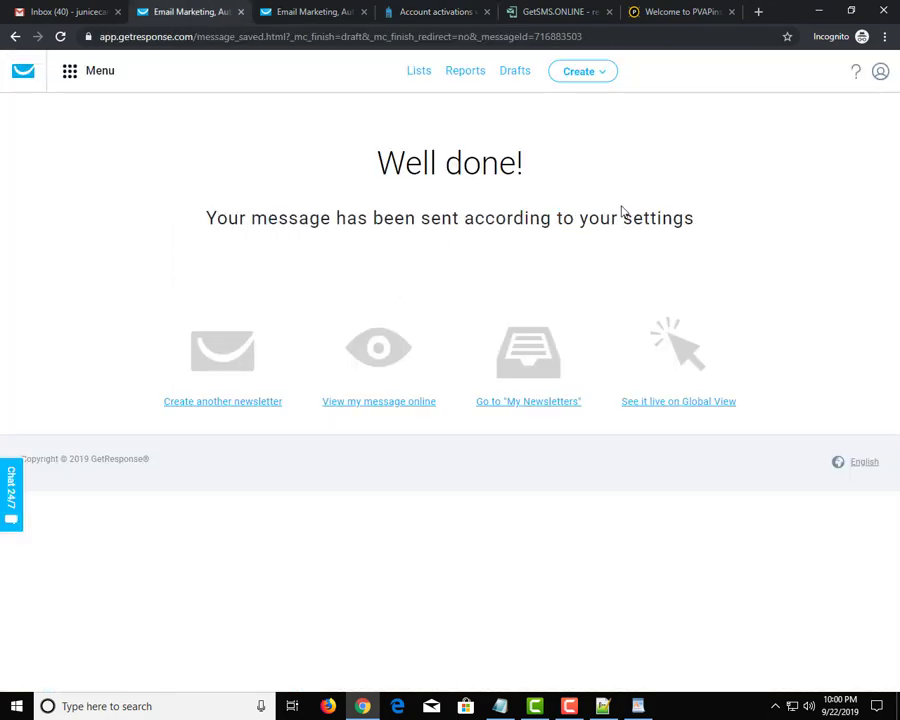